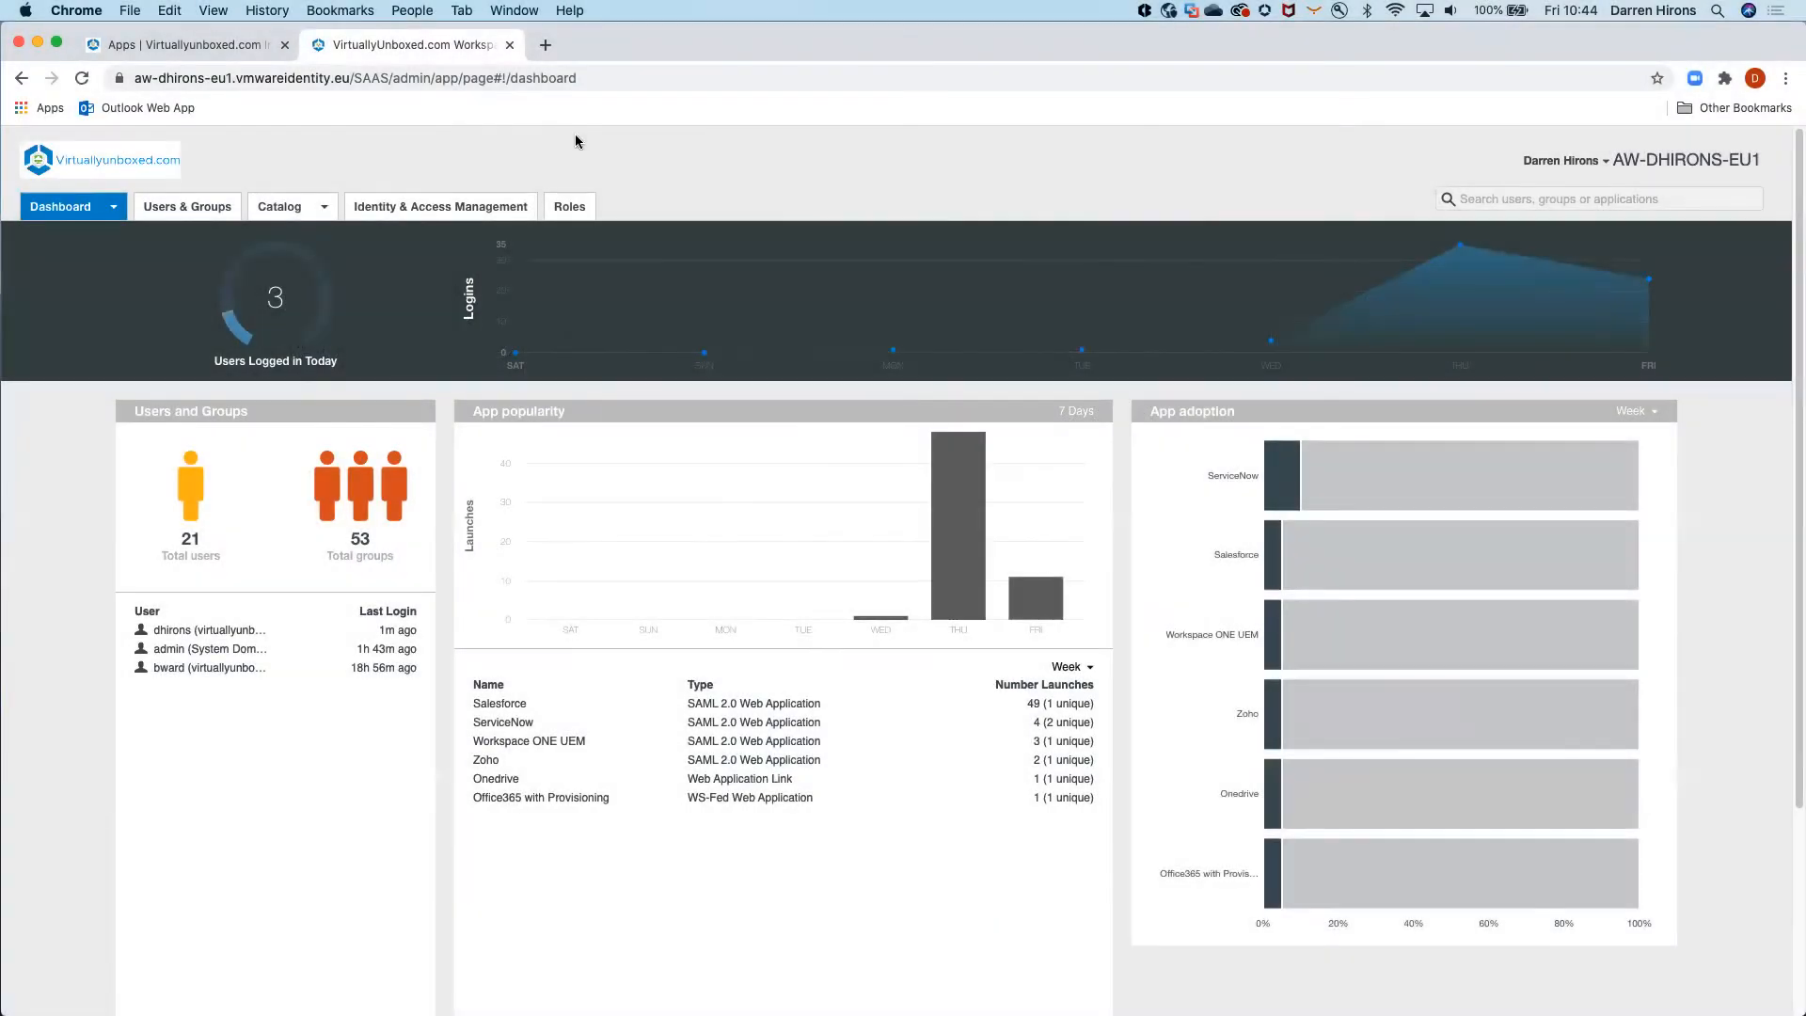
Go to Identity & Access Management and show the built-in Authentication Methods list
click(429, 207)
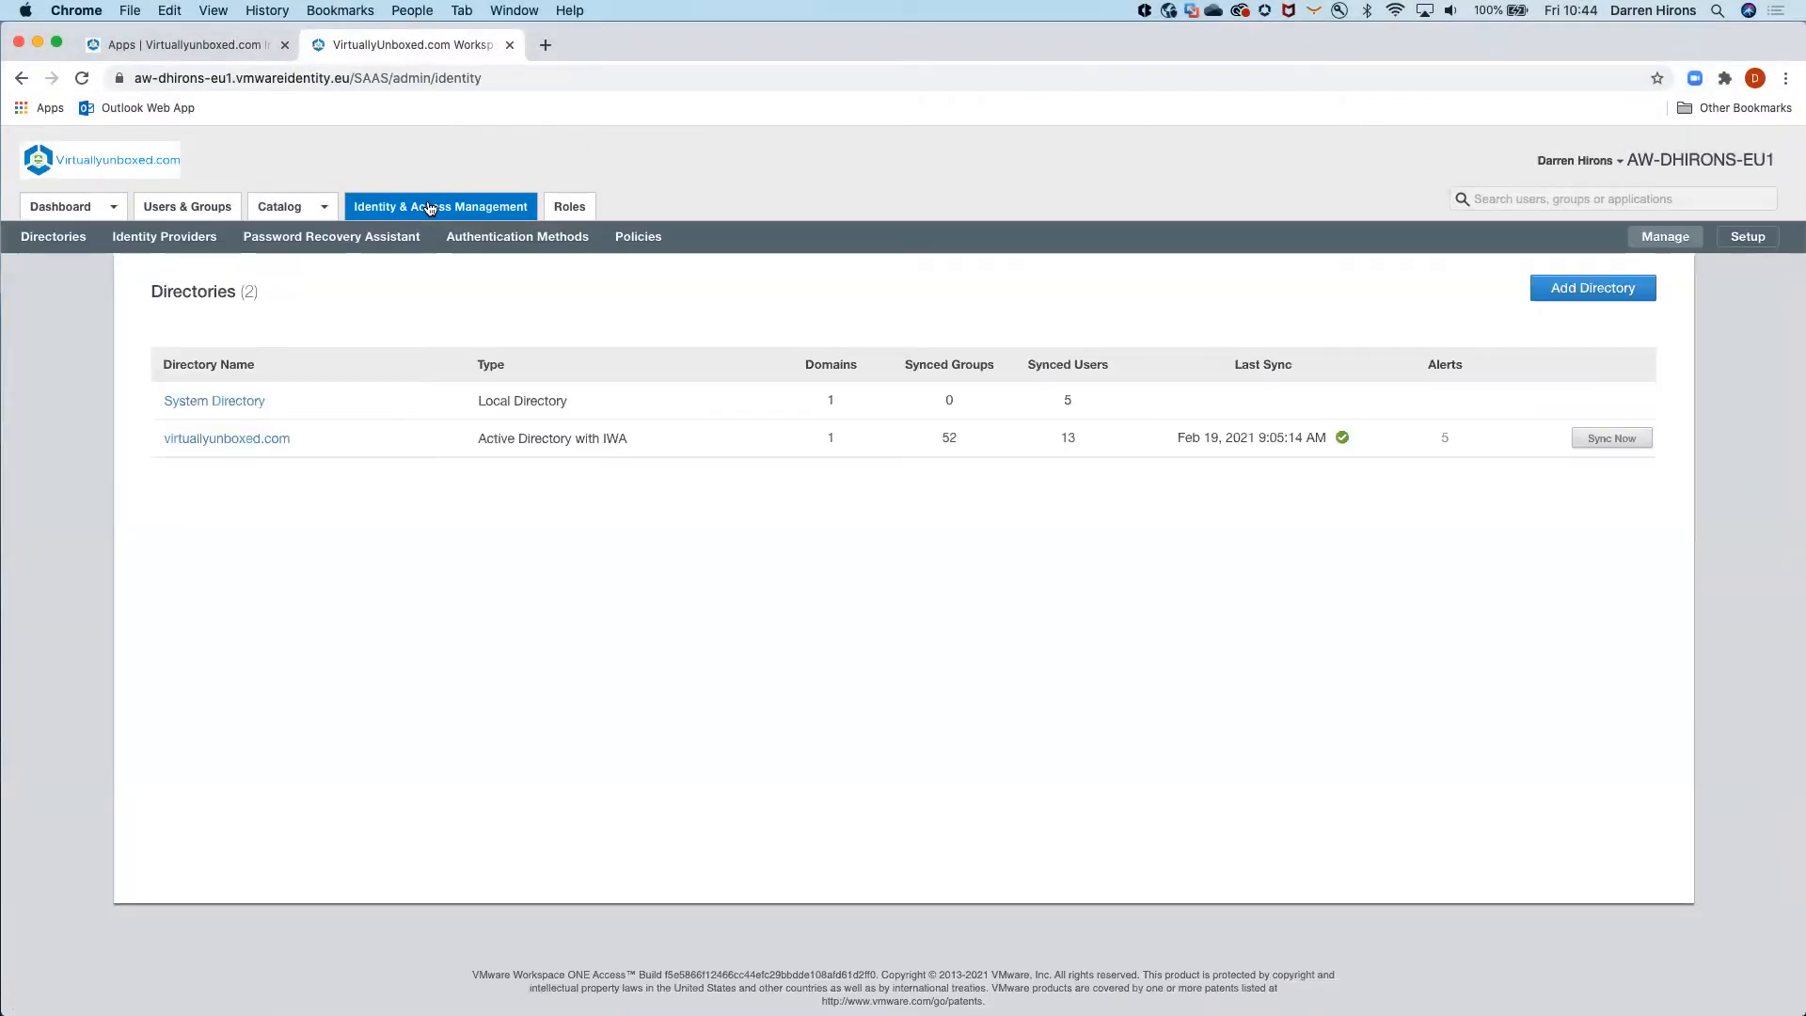
click(523, 237)
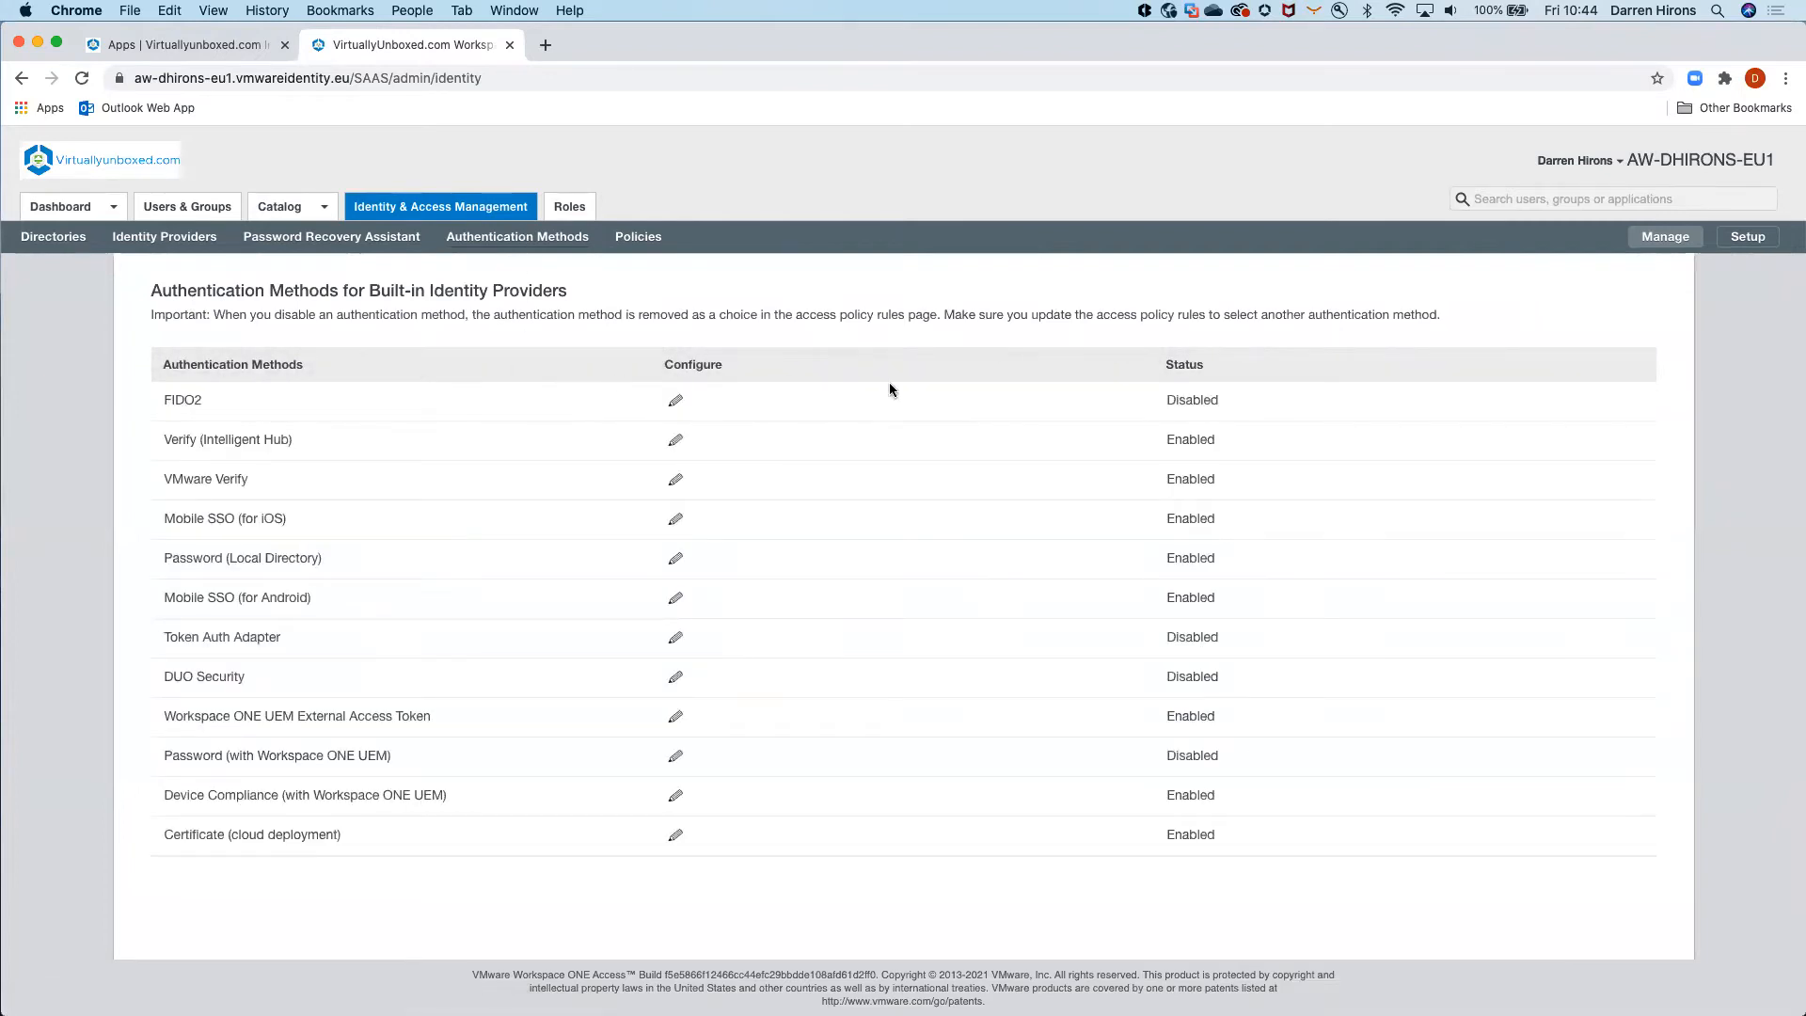
Tick Enable FIDO2 Adapter in the FIDO2 method's settings and save
click(678, 399)
click(688, 337)
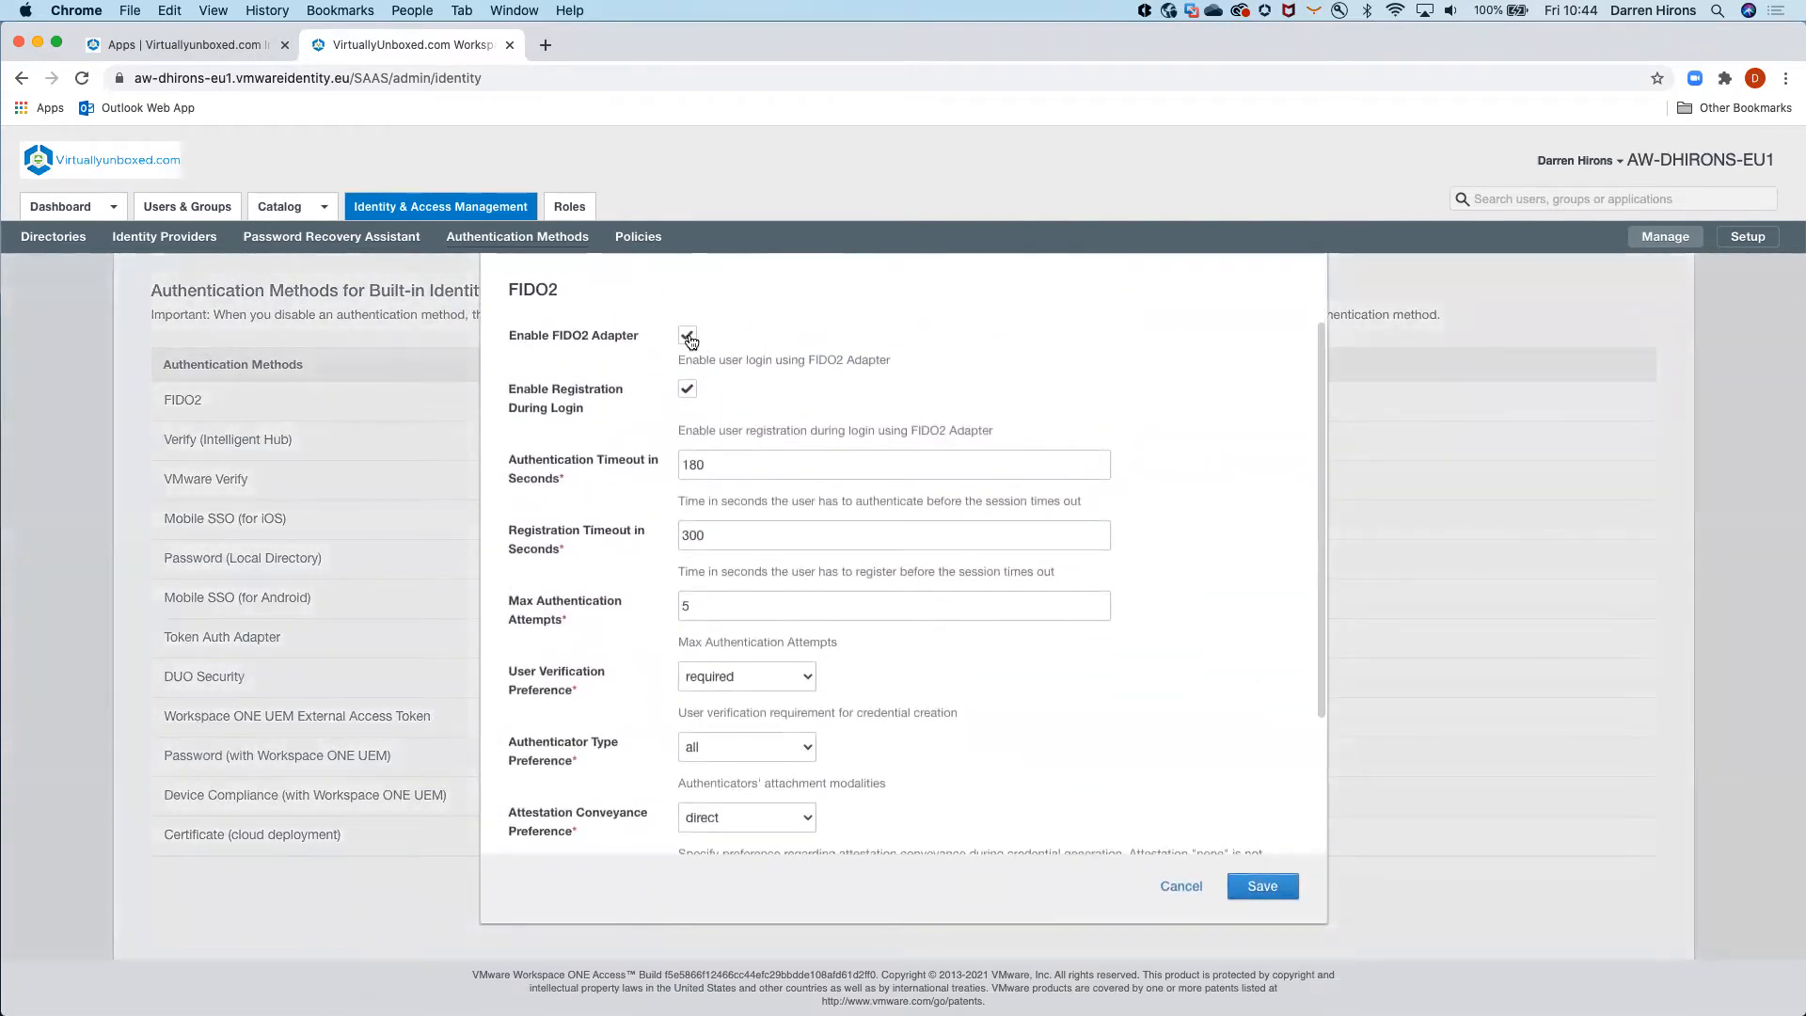
click(1263, 888)
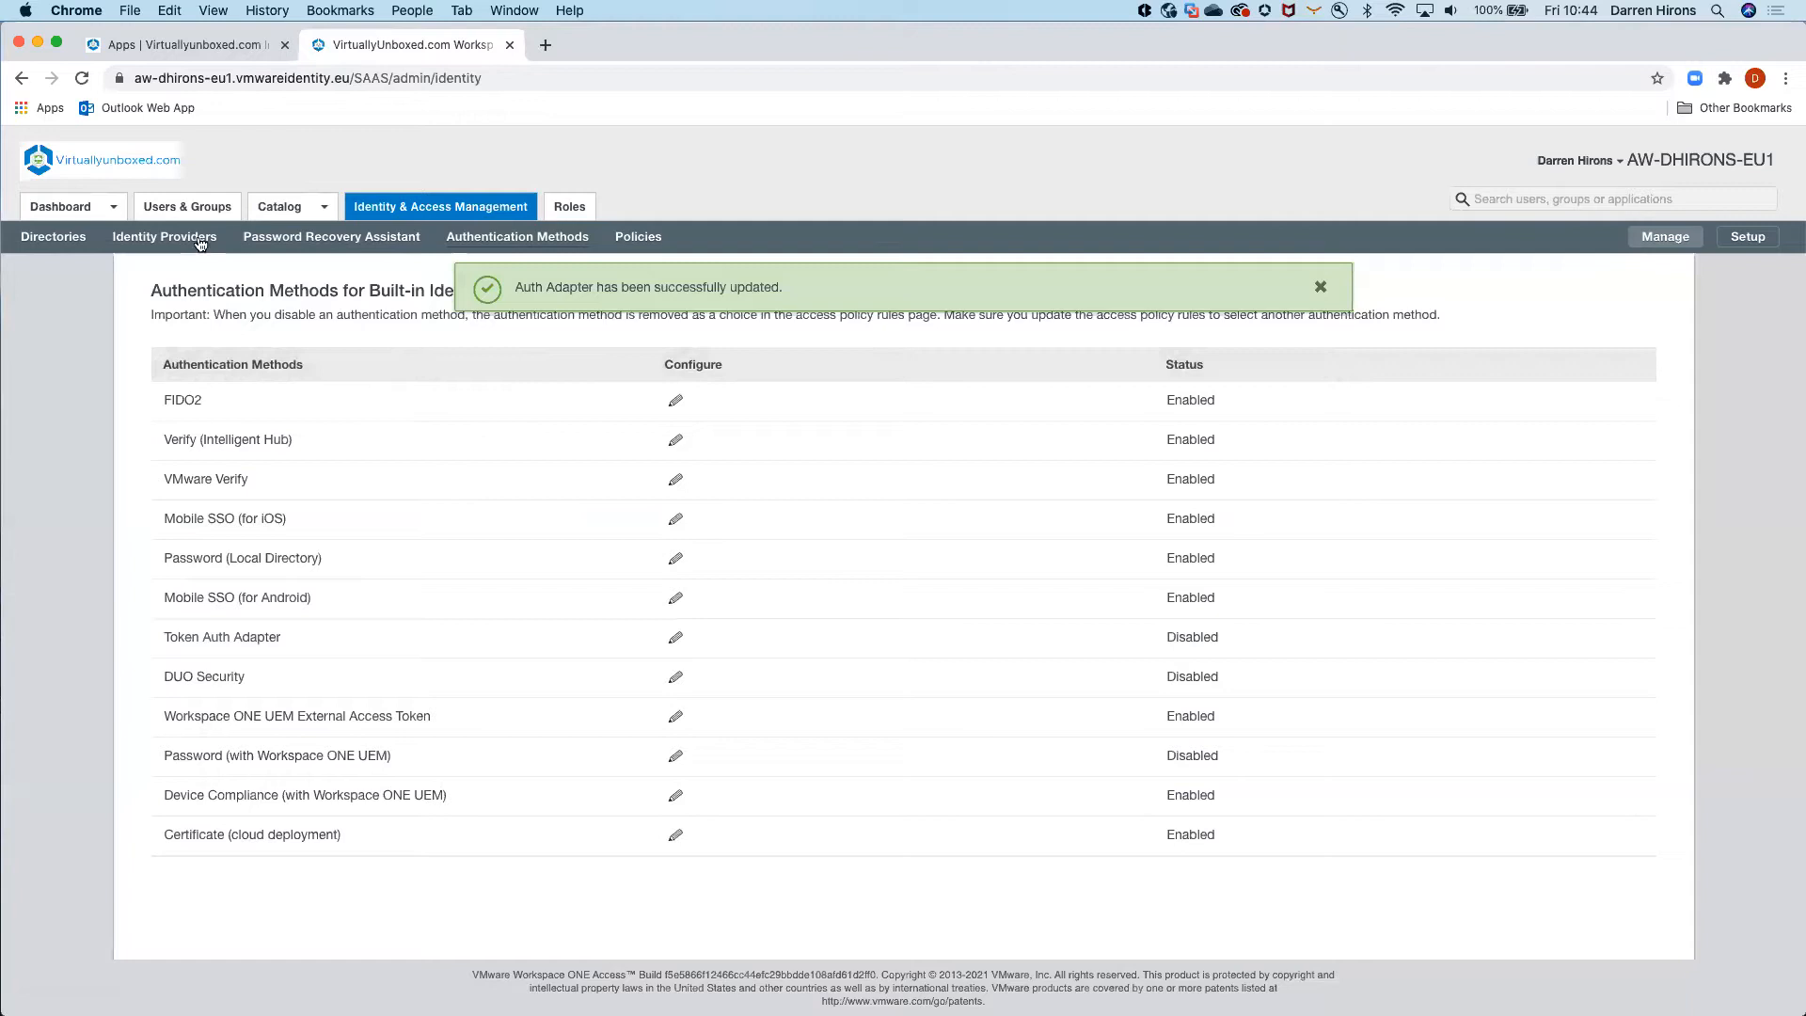
Tick FIDO2 in the Built-In identity provider's authentication methods, save, and go to Policies
click(154, 237)
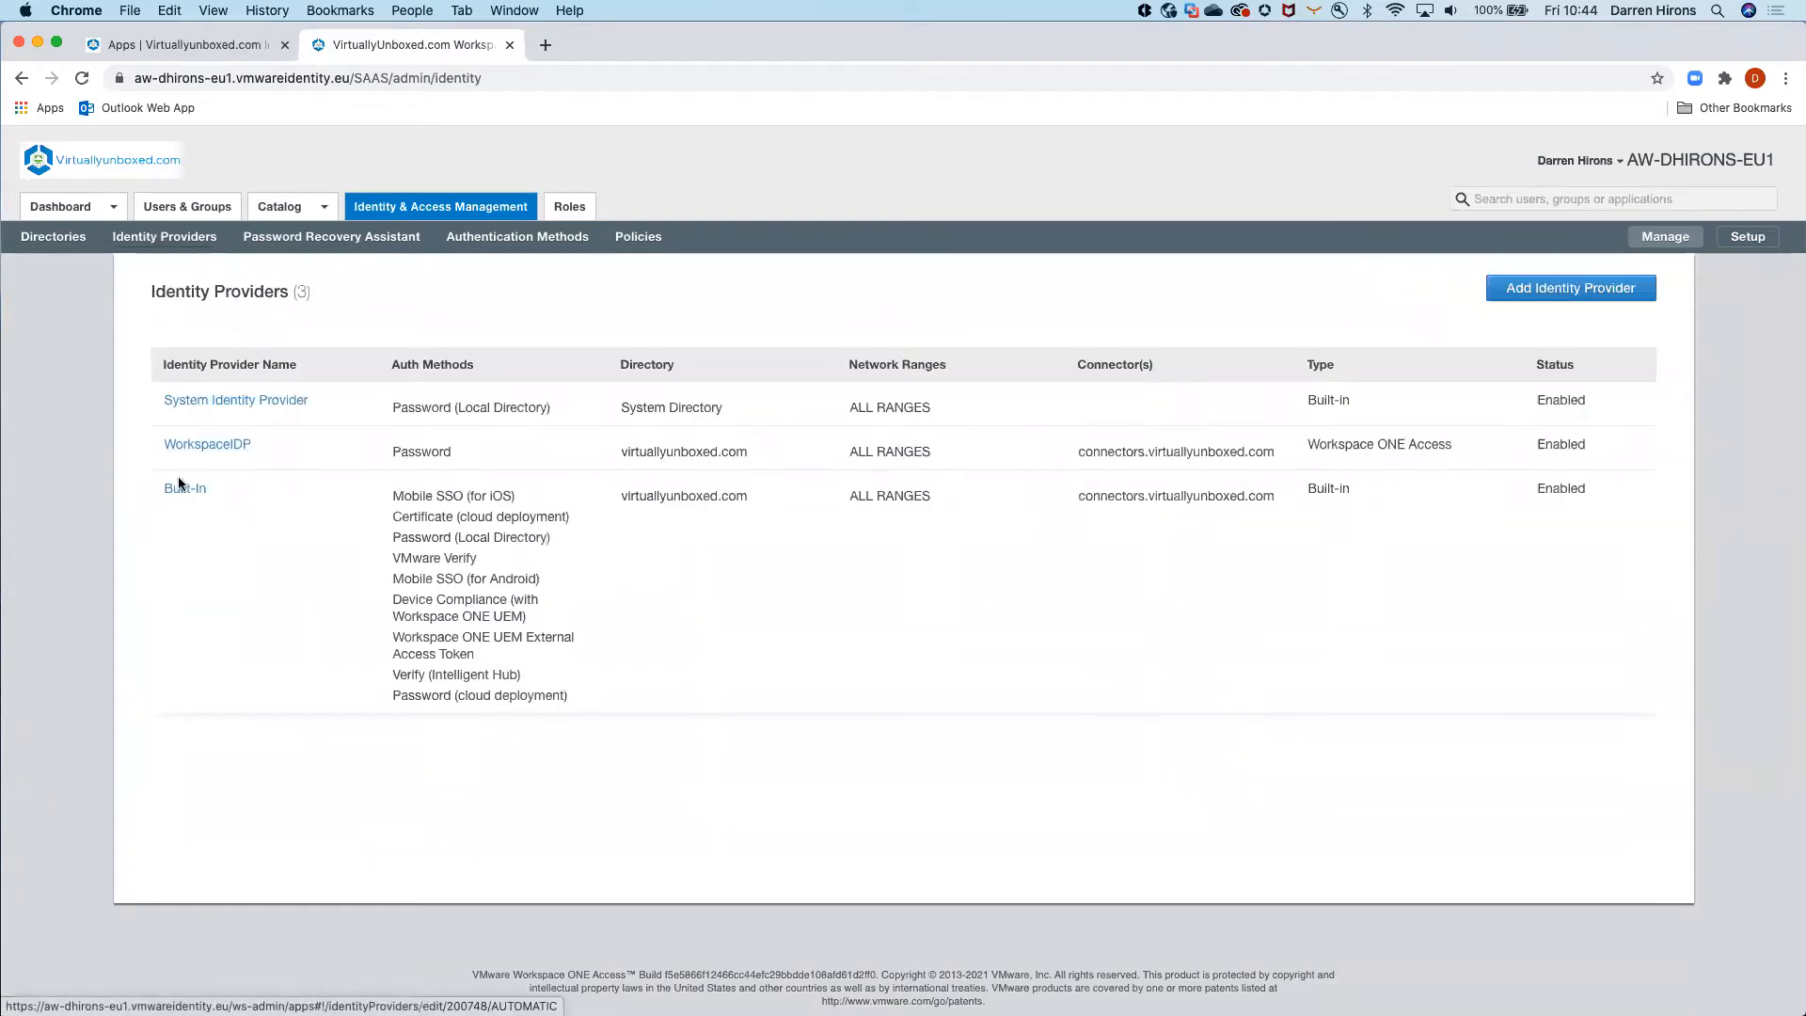
click(176, 487)
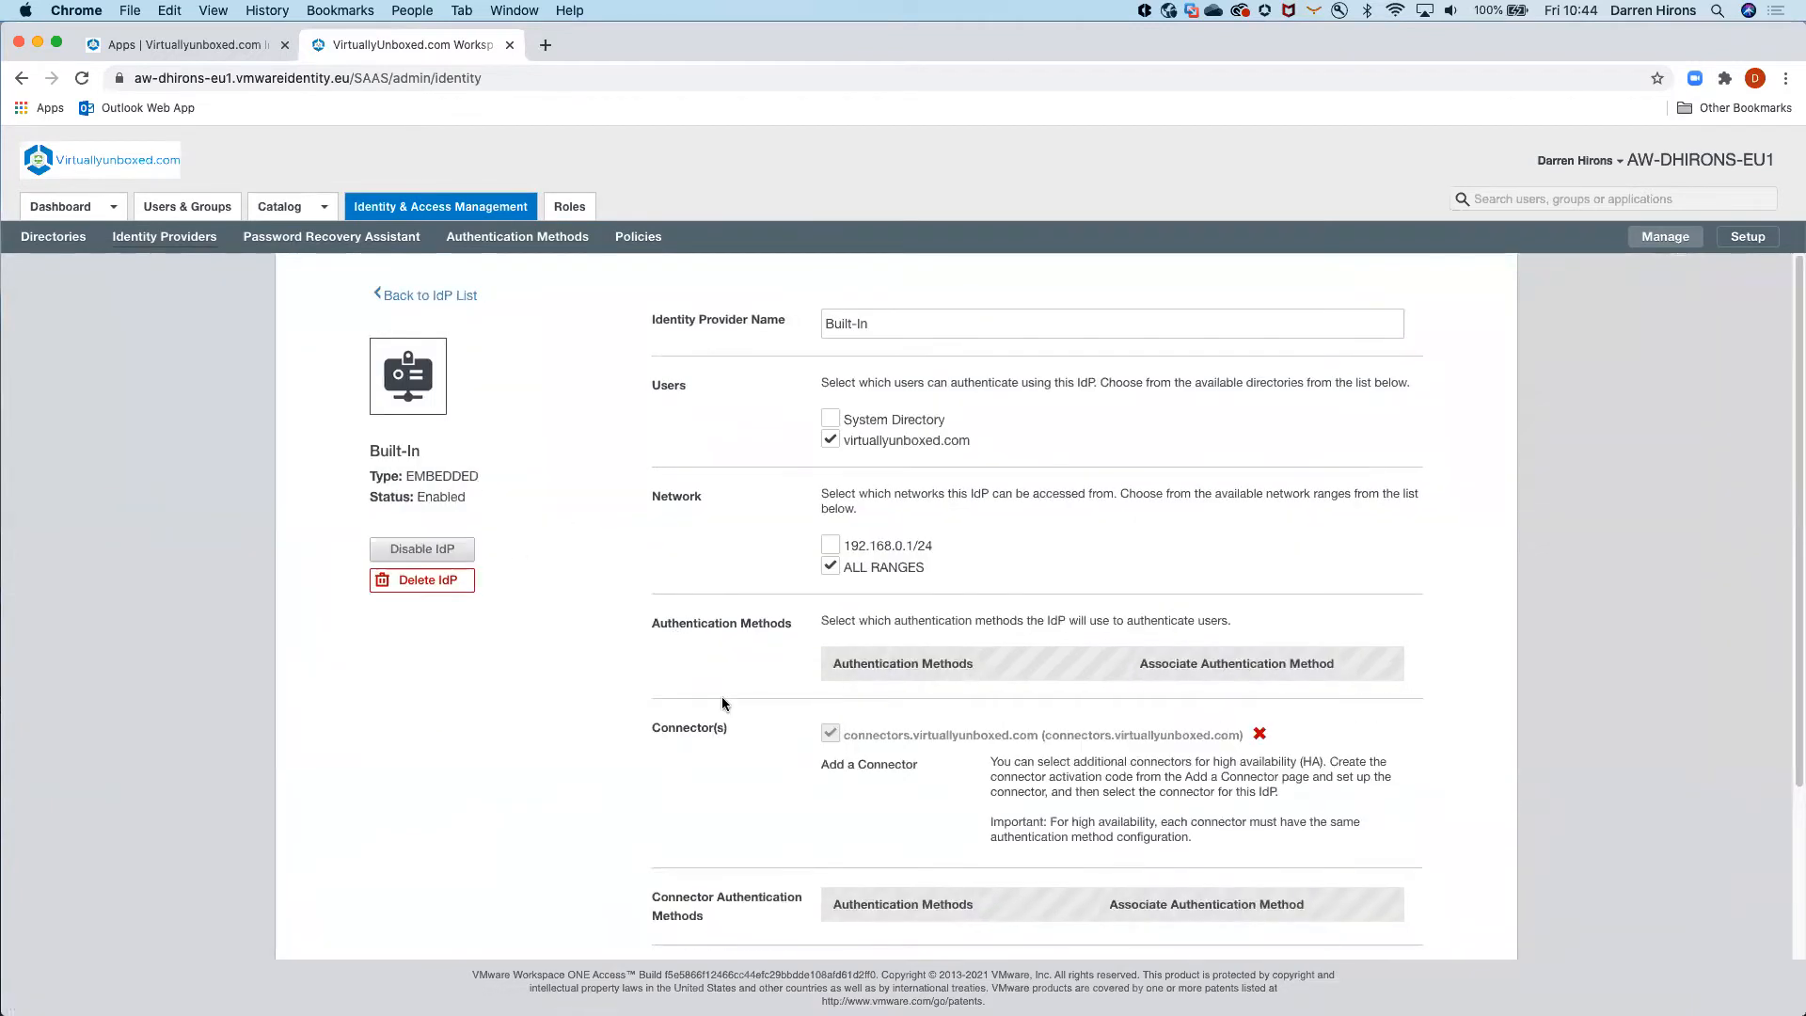
scroll(753, 773, down, 2)
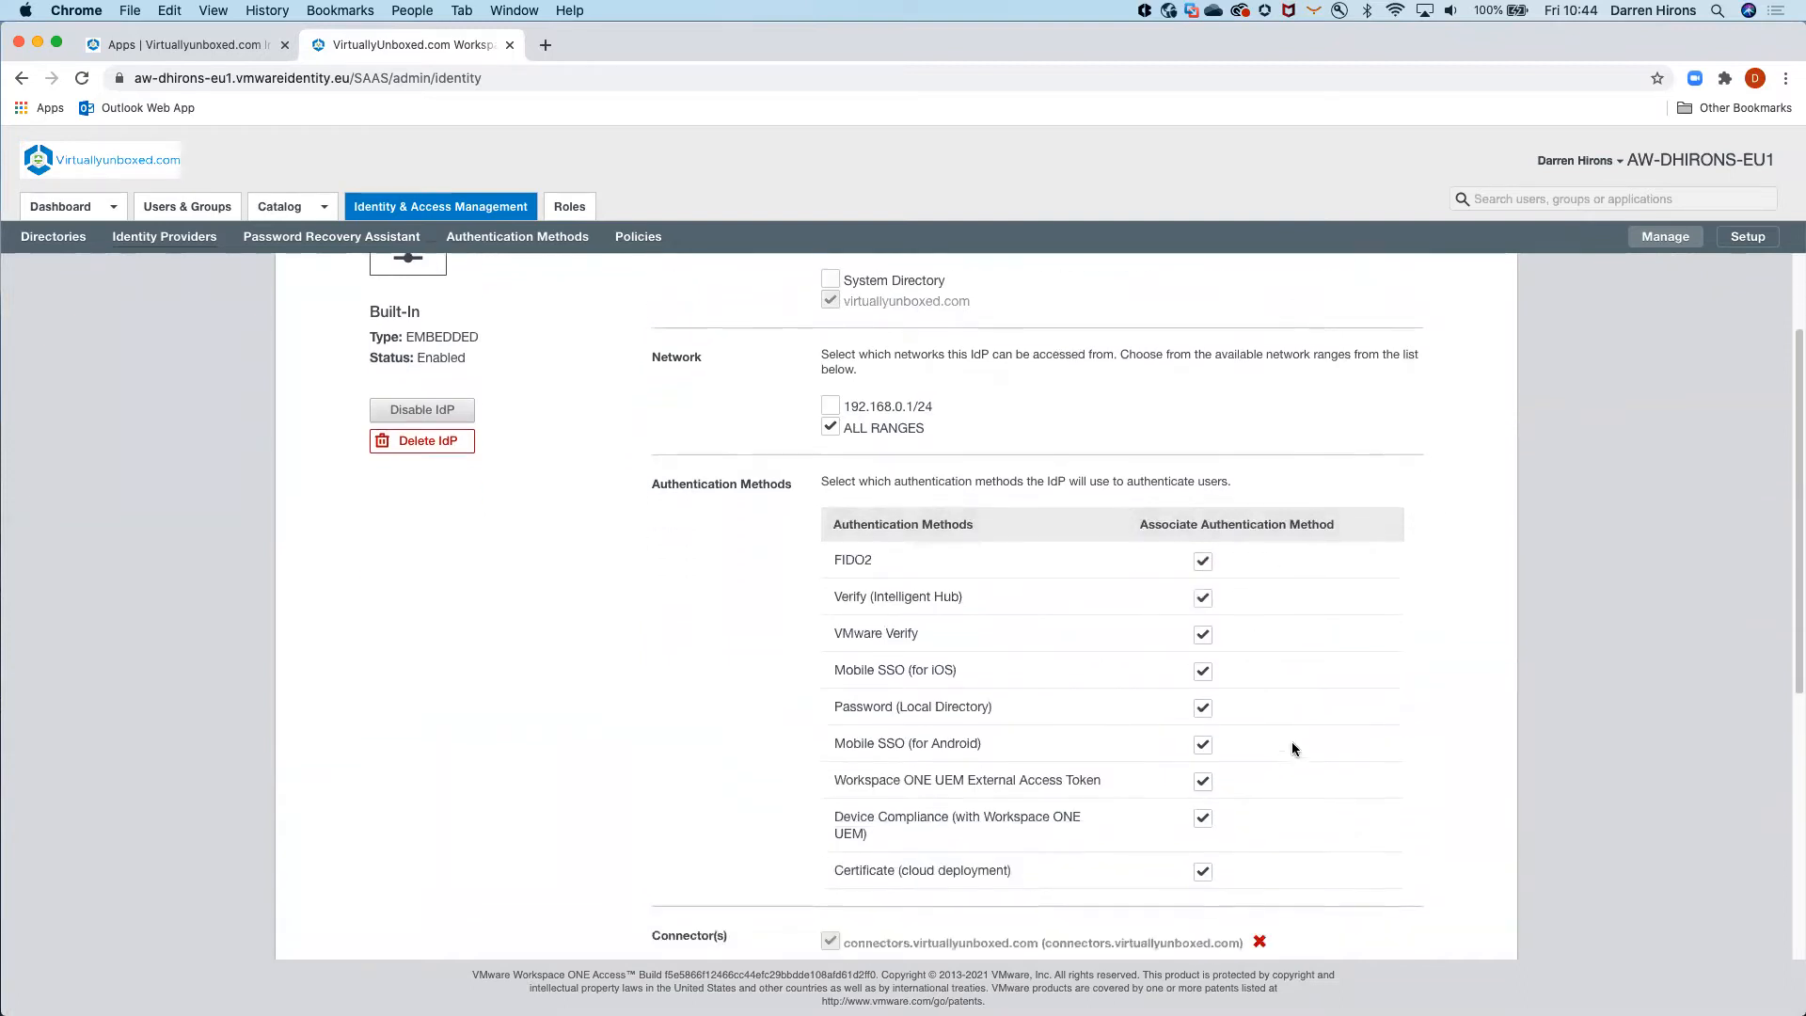
scroll(1293, 745, down, 10)
click(852, 833)
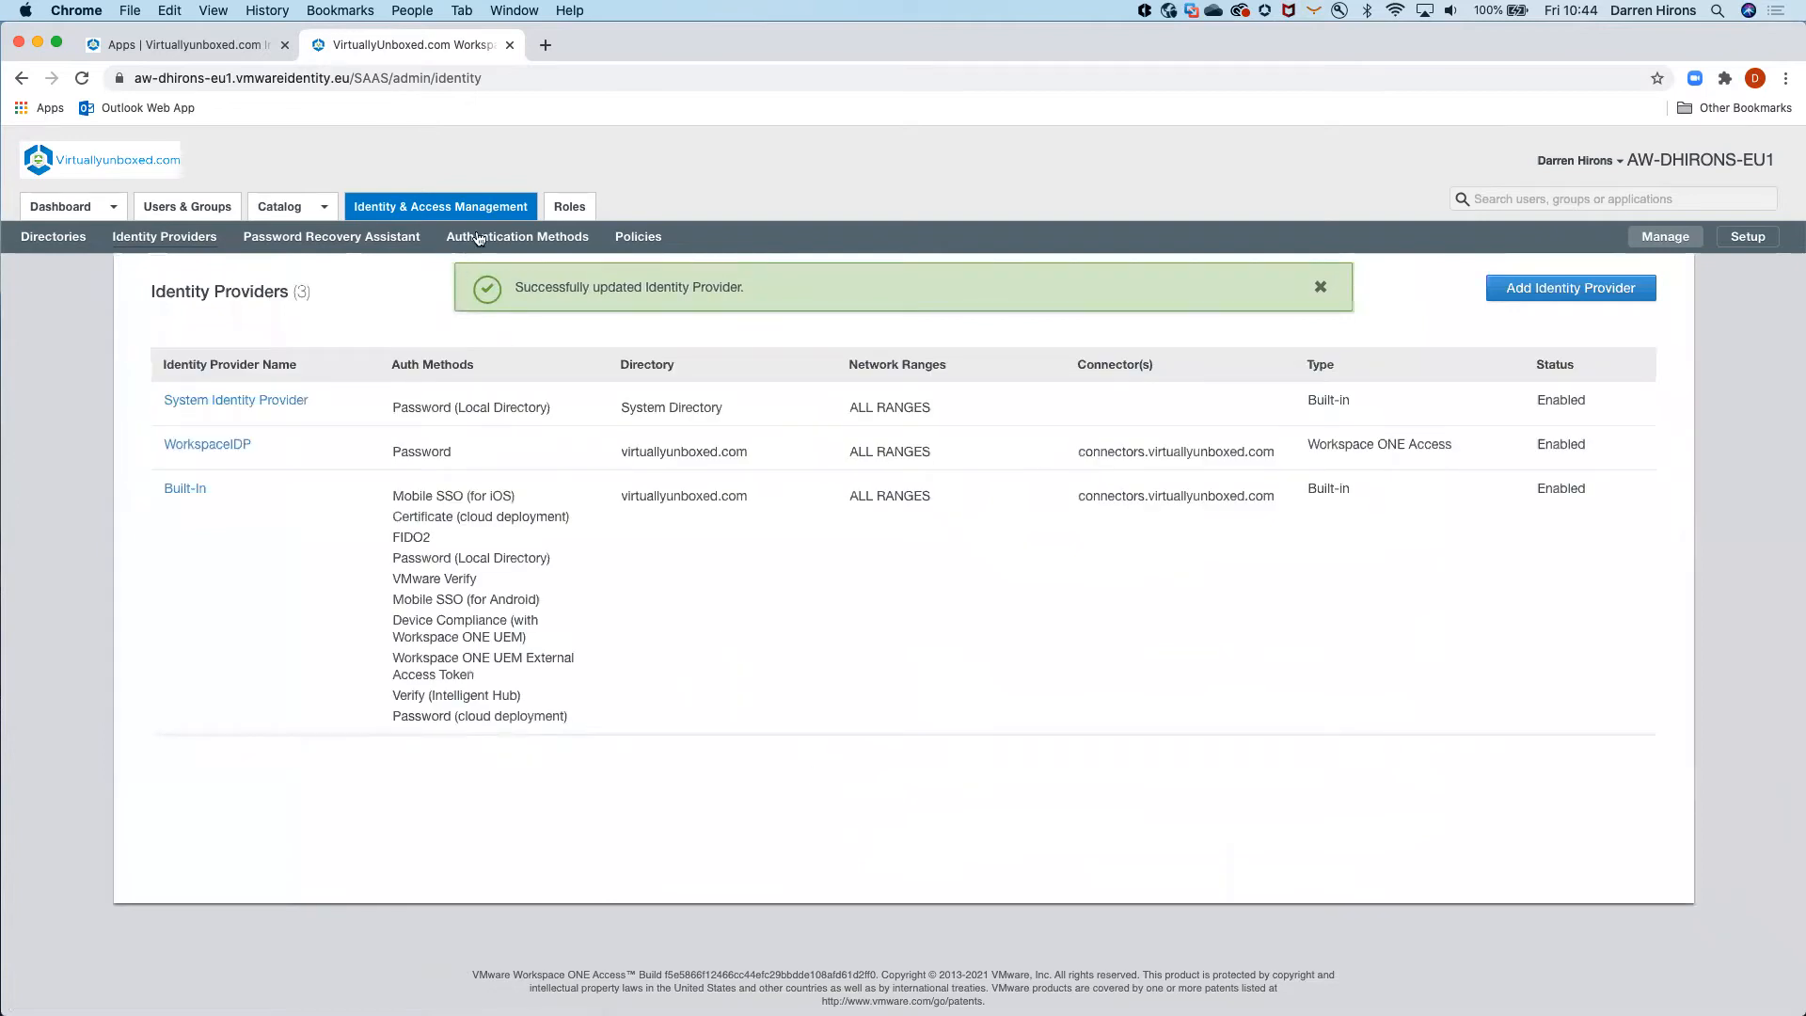
click(642, 238)
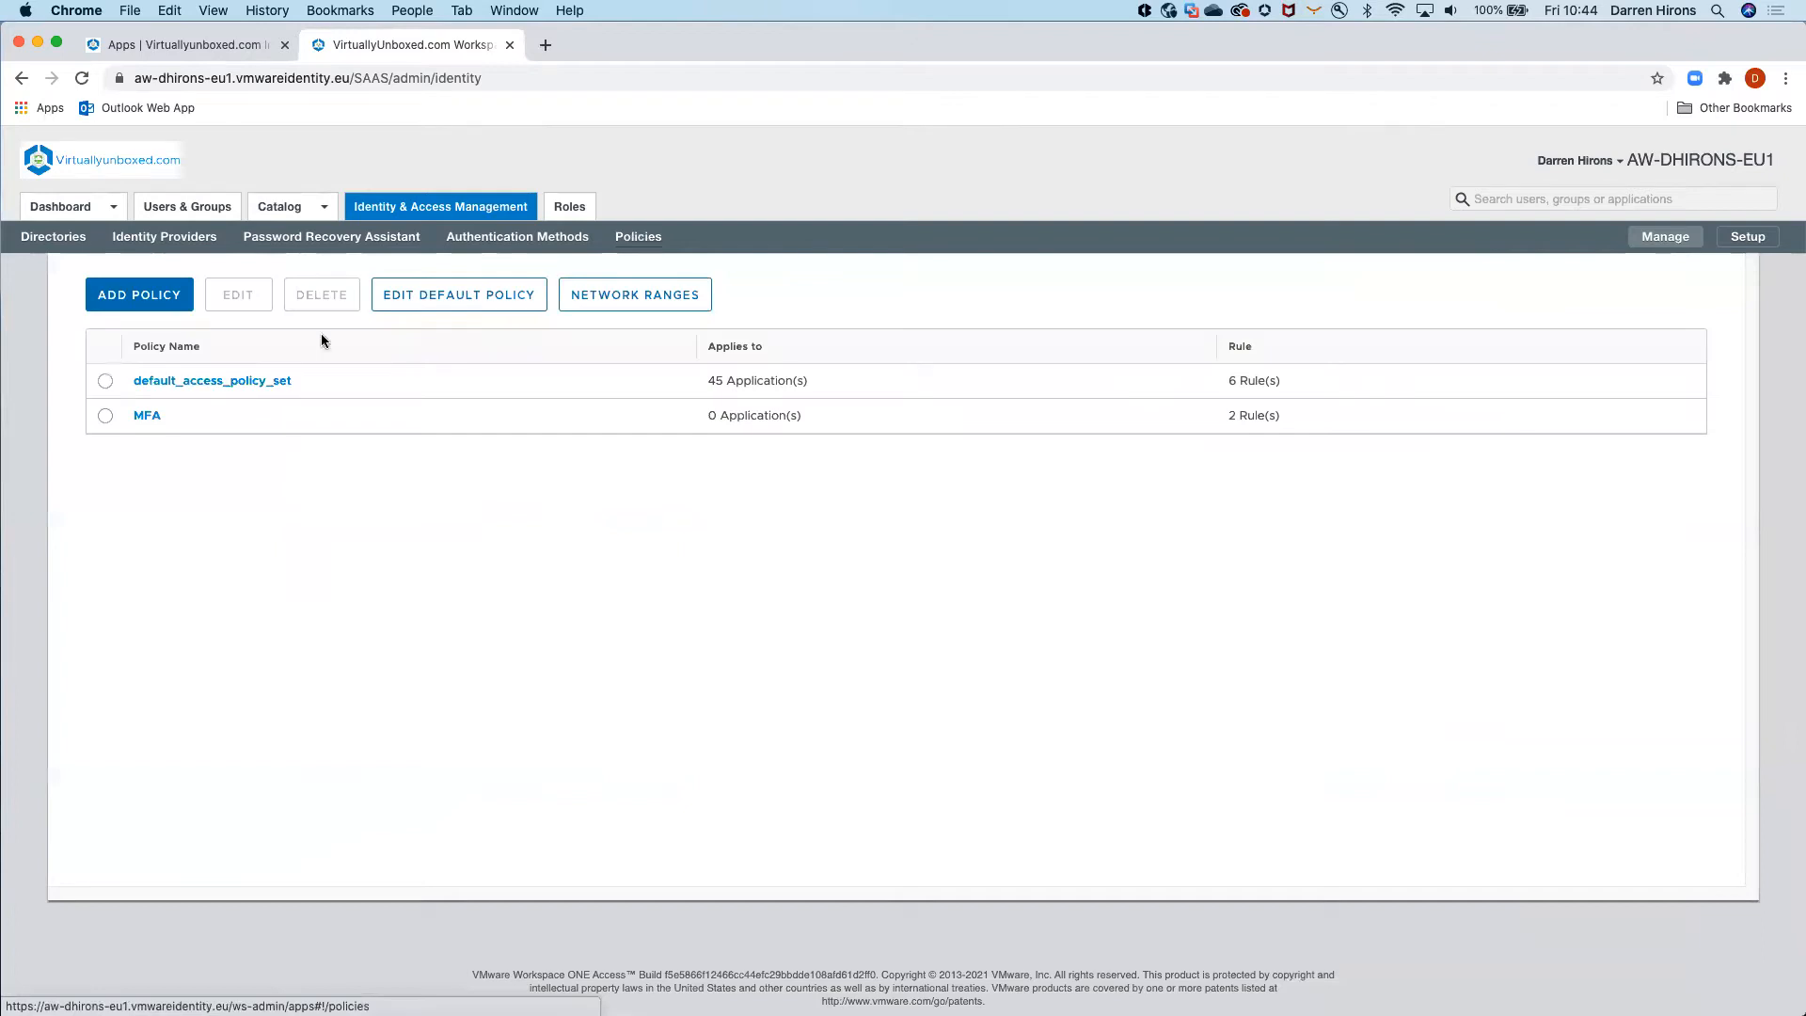
In default_access_policy_set, add a FIDO2-registration rule using Password (cloud deployment)
click(106, 382)
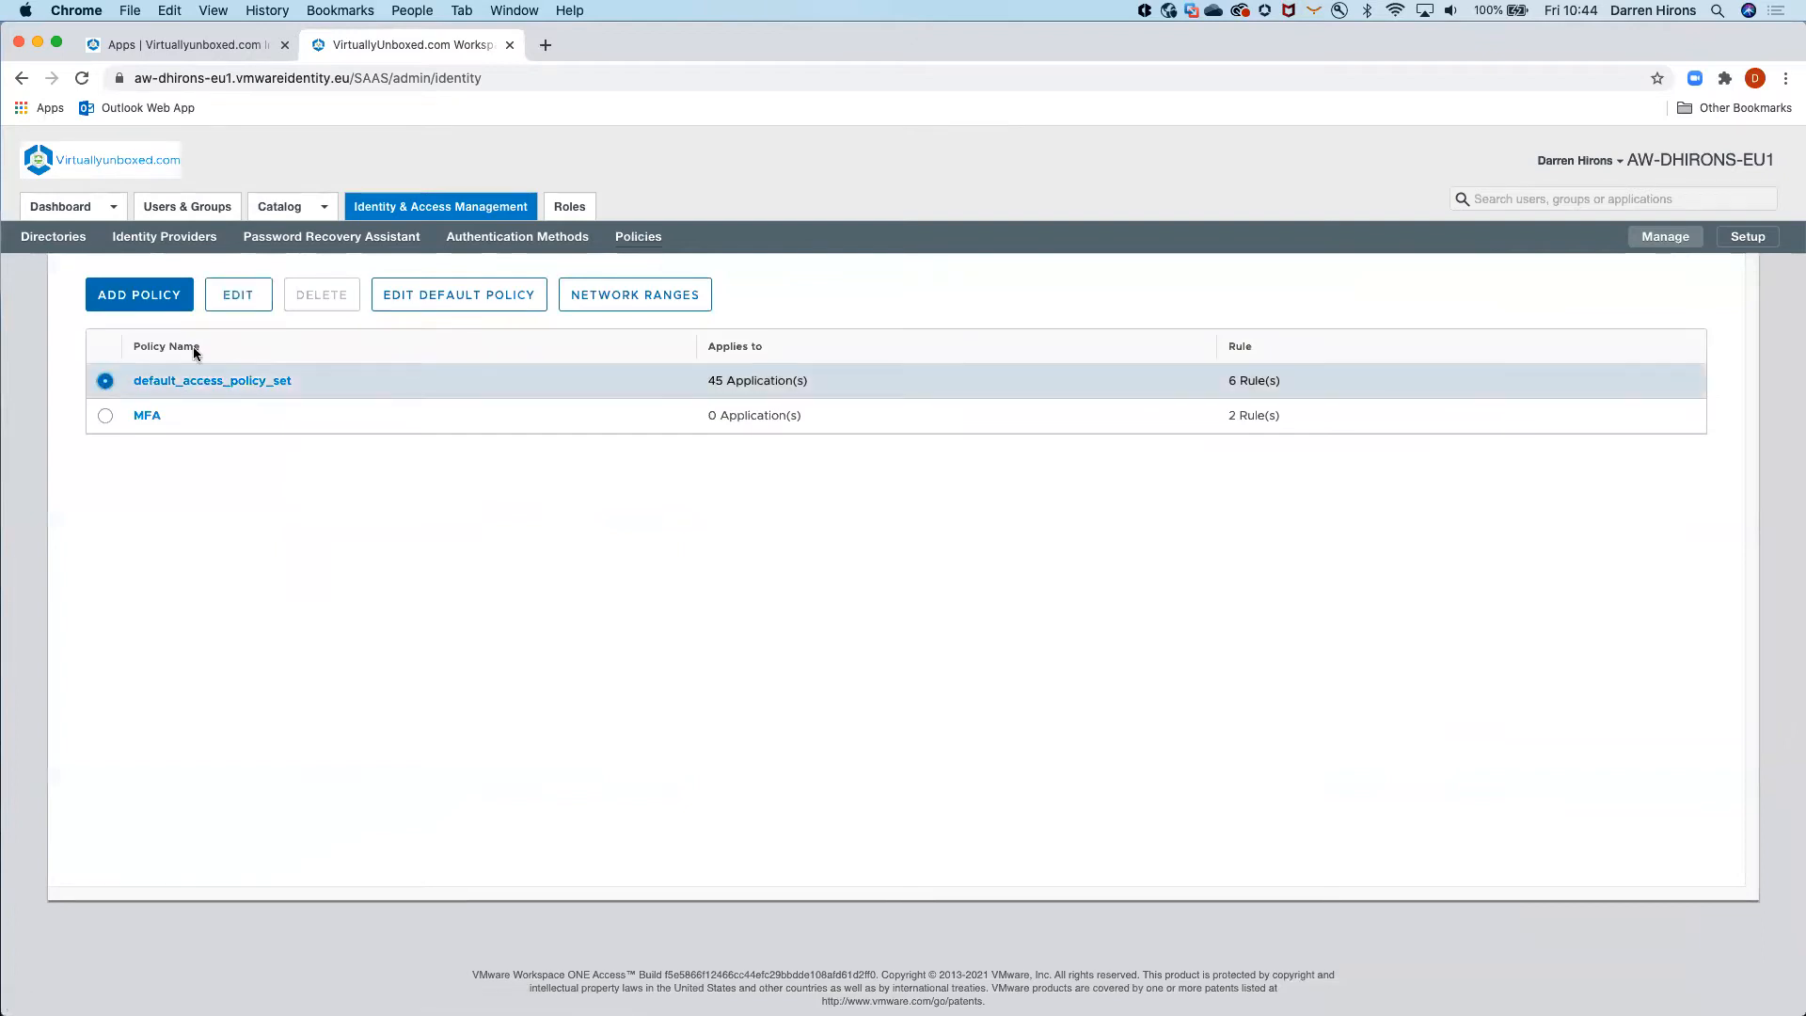
click(240, 295)
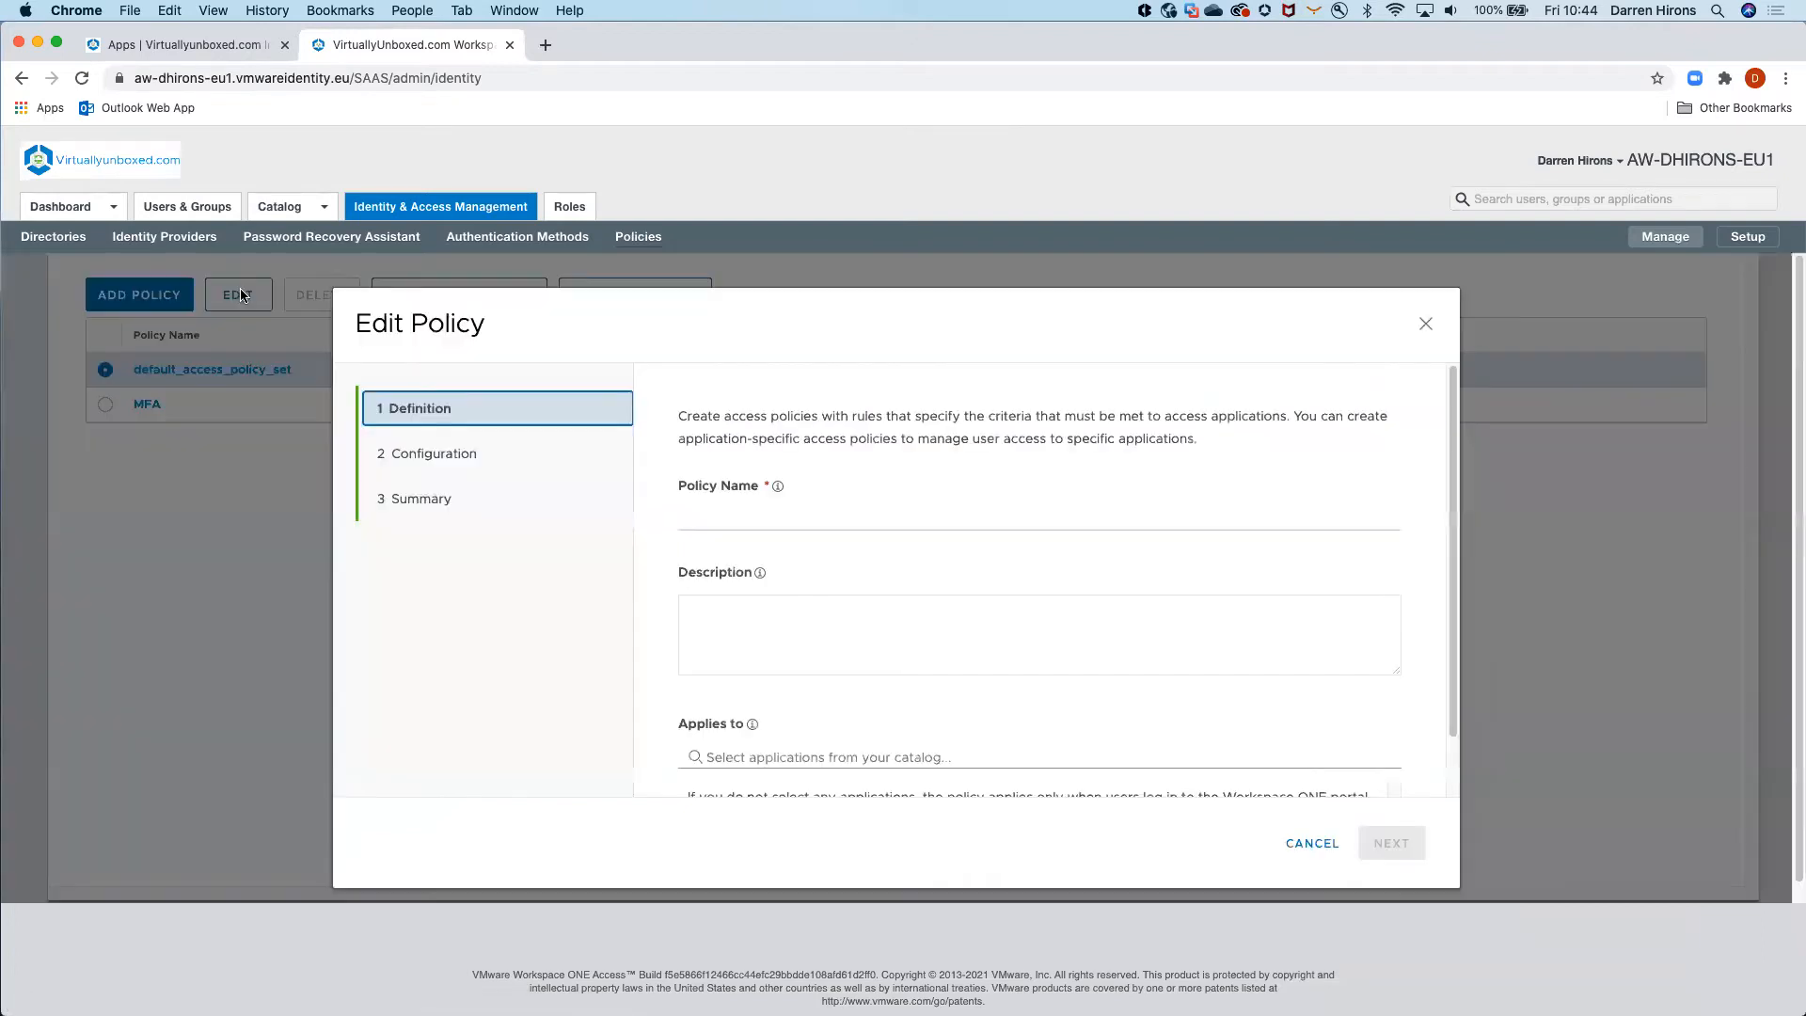
click(433, 456)
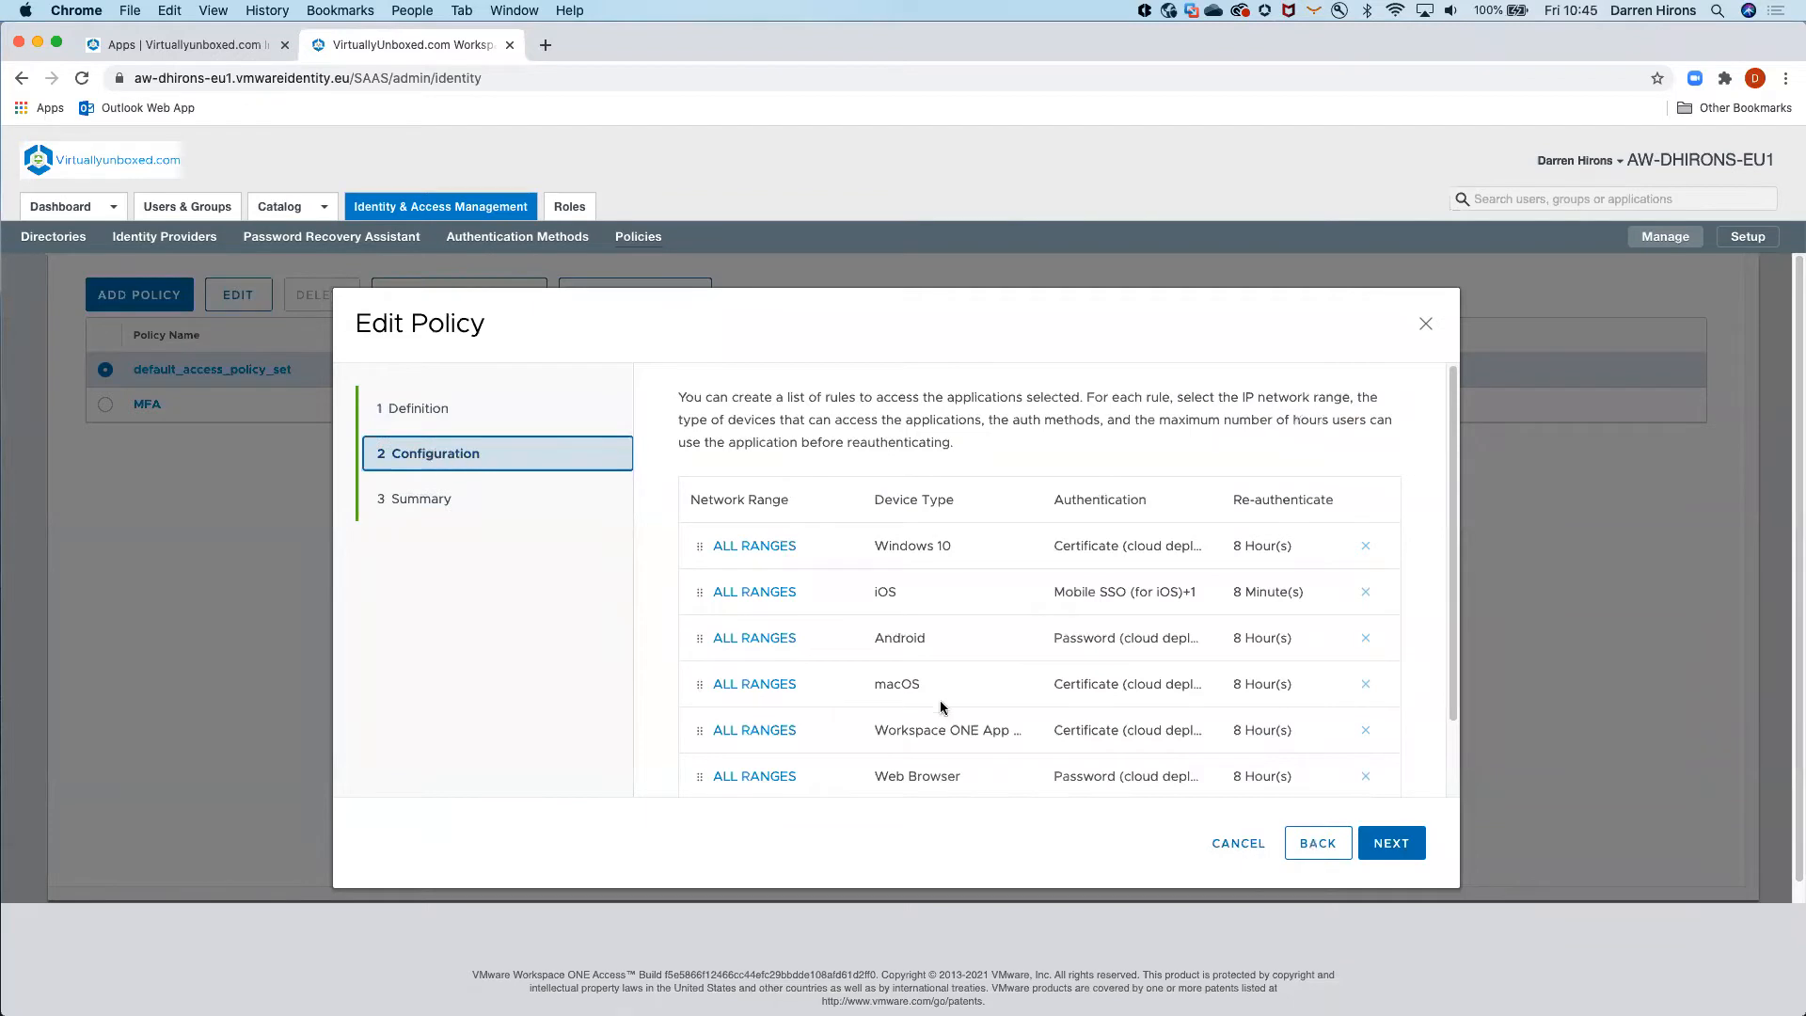
scroll(903, 701, down, 2)
click(748, 747)
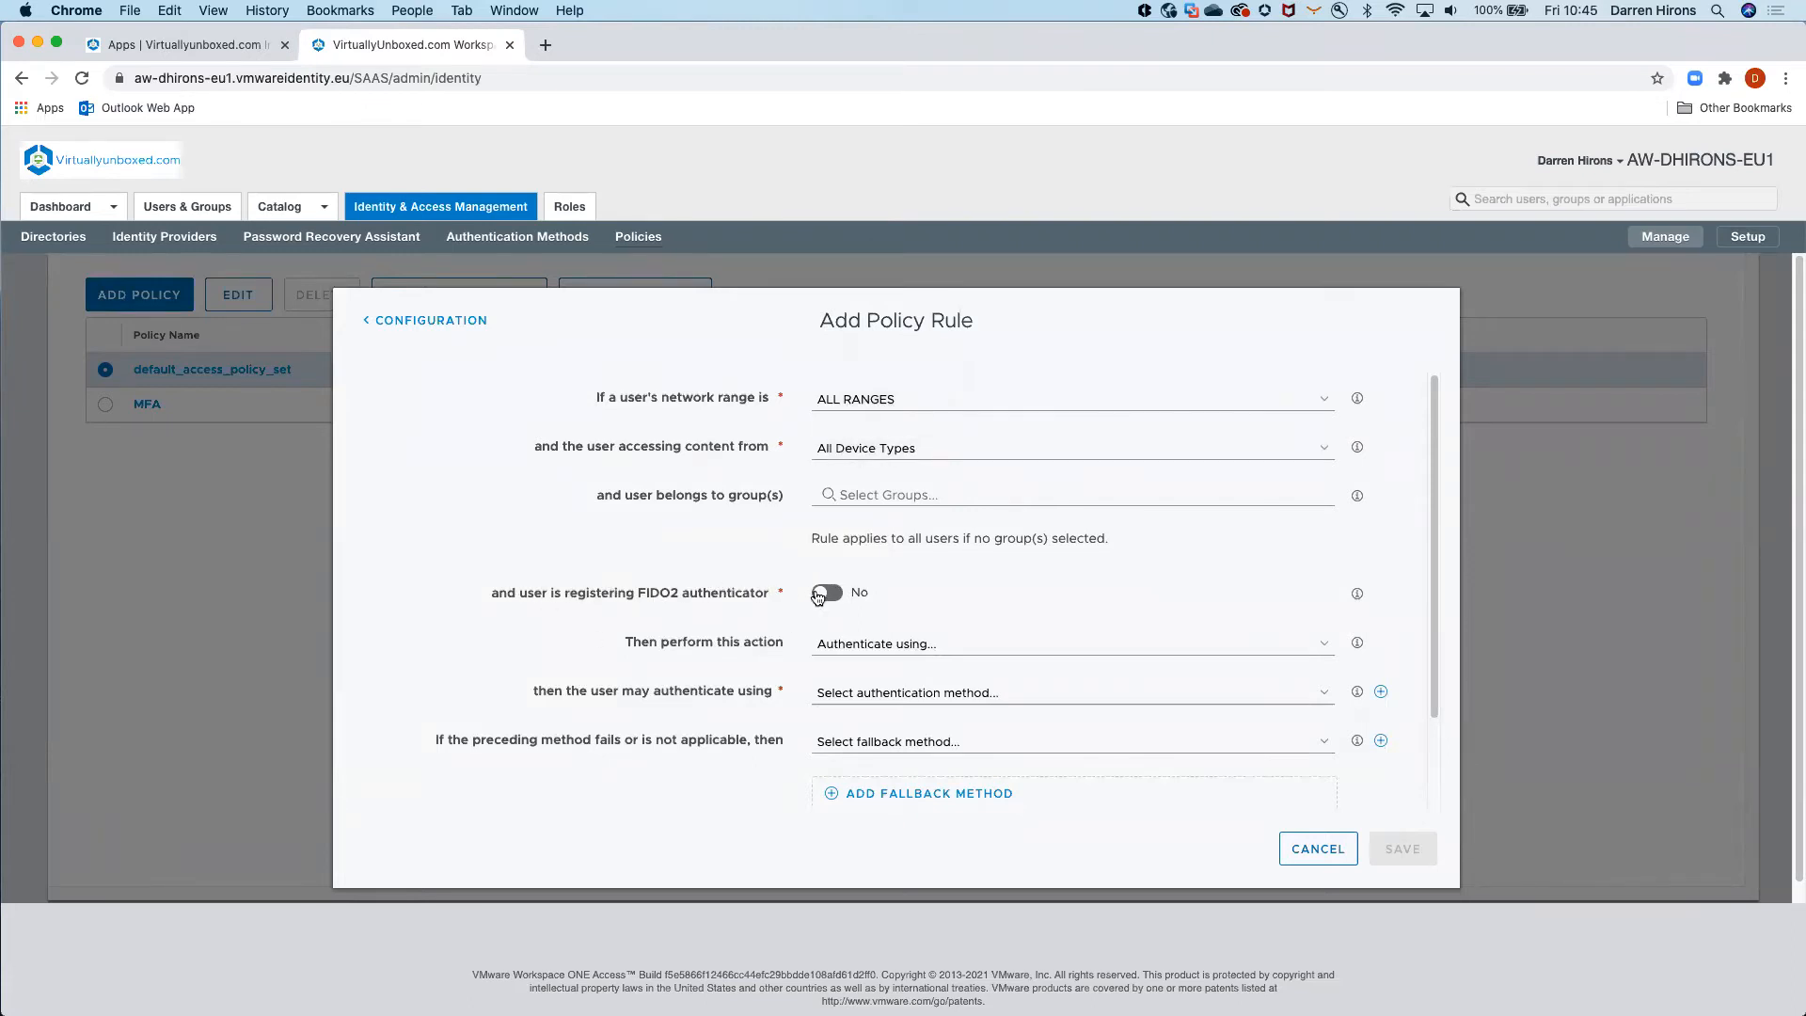
click(818, 595)
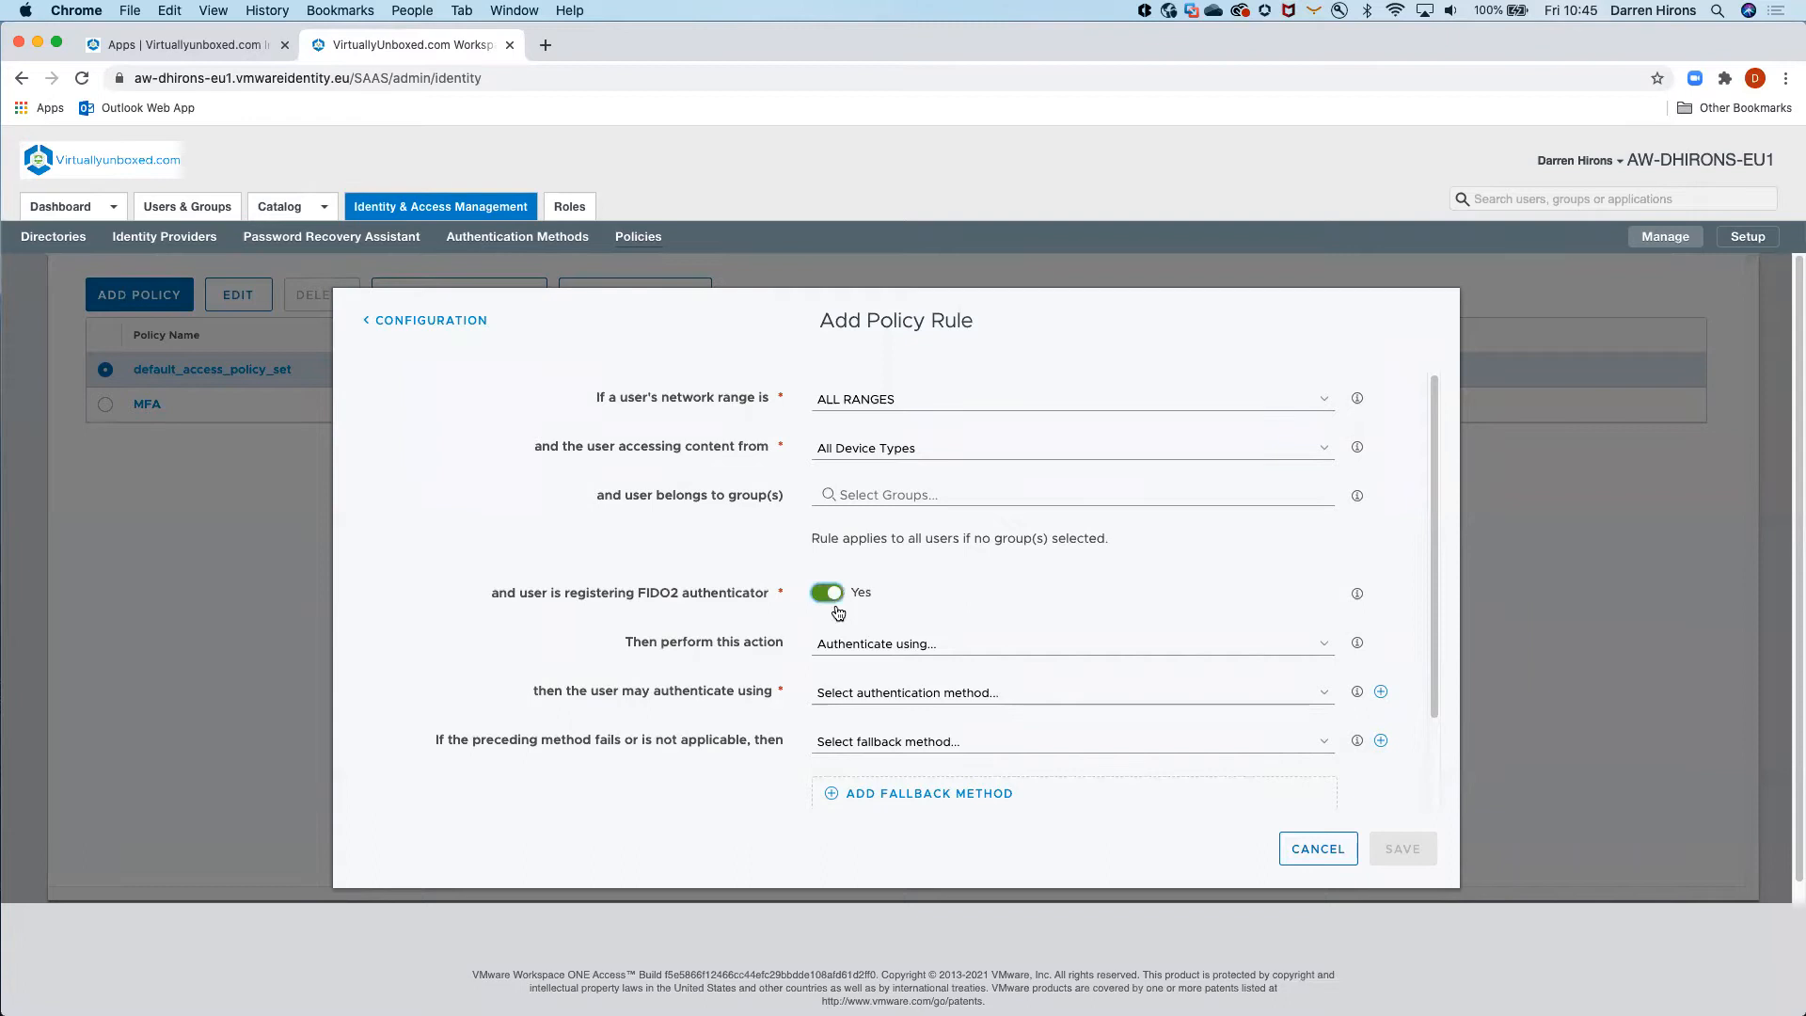
click(891, 697)
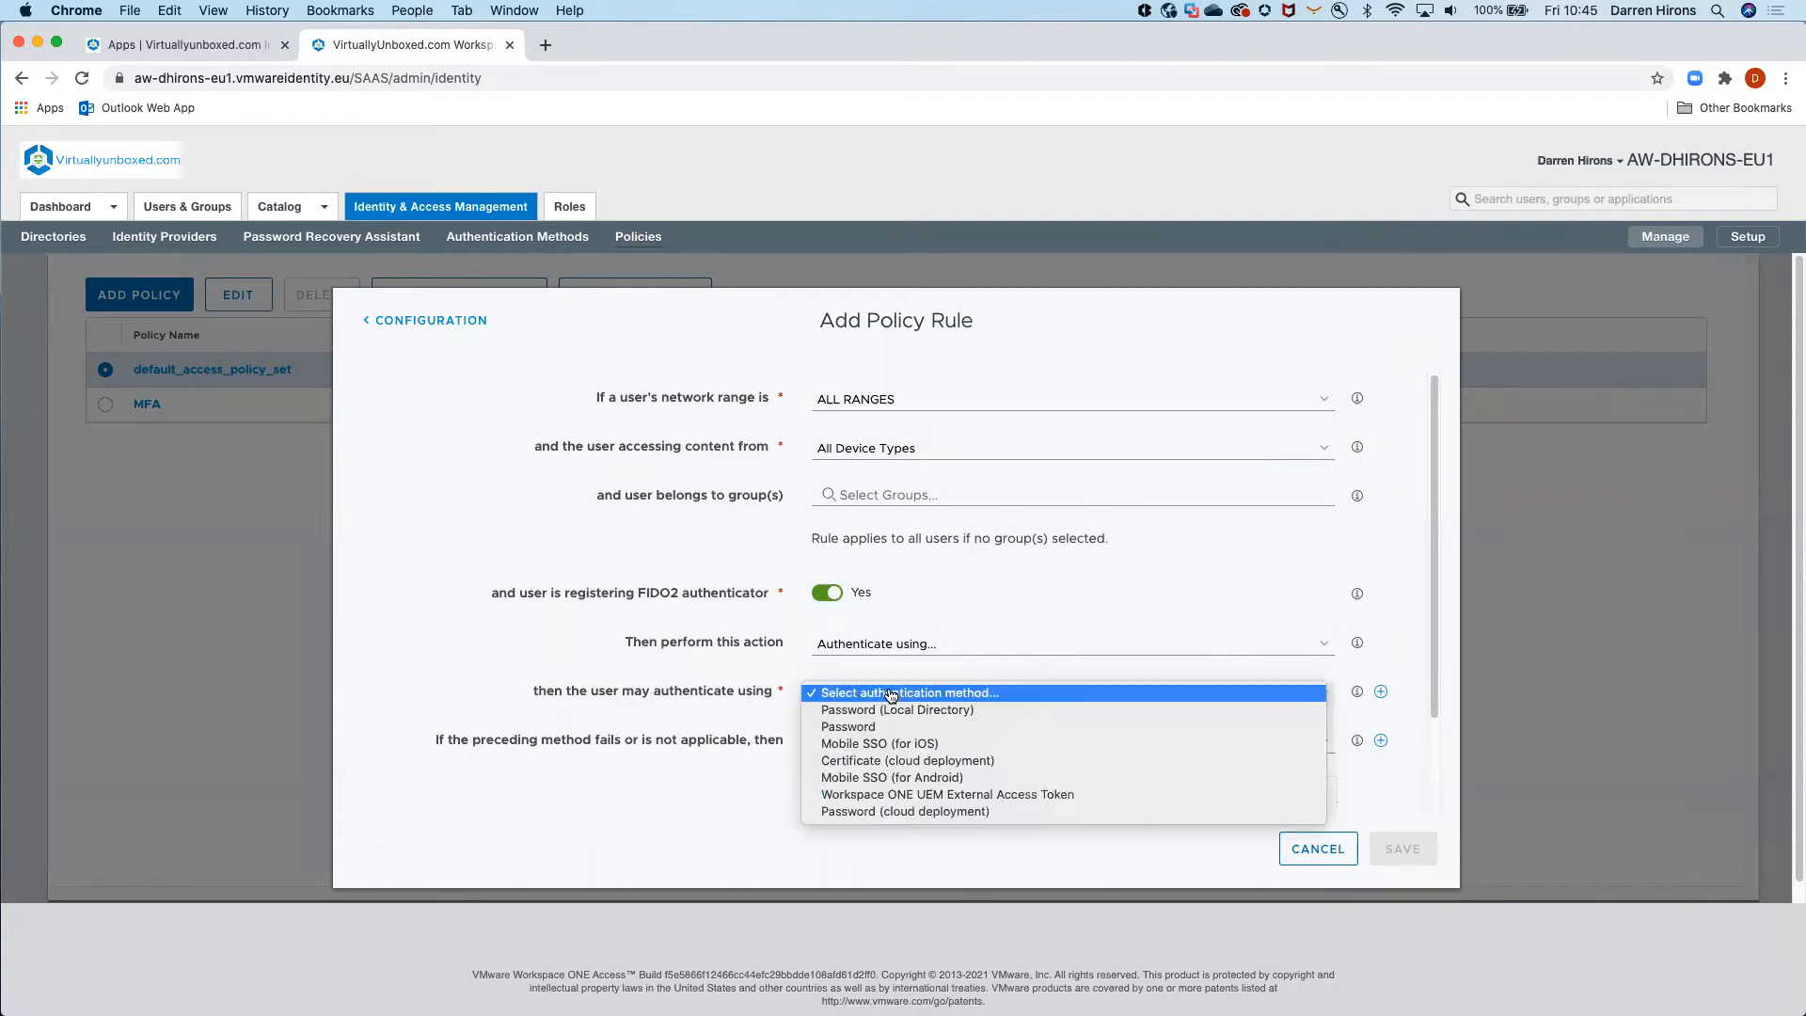
click(905, 813)
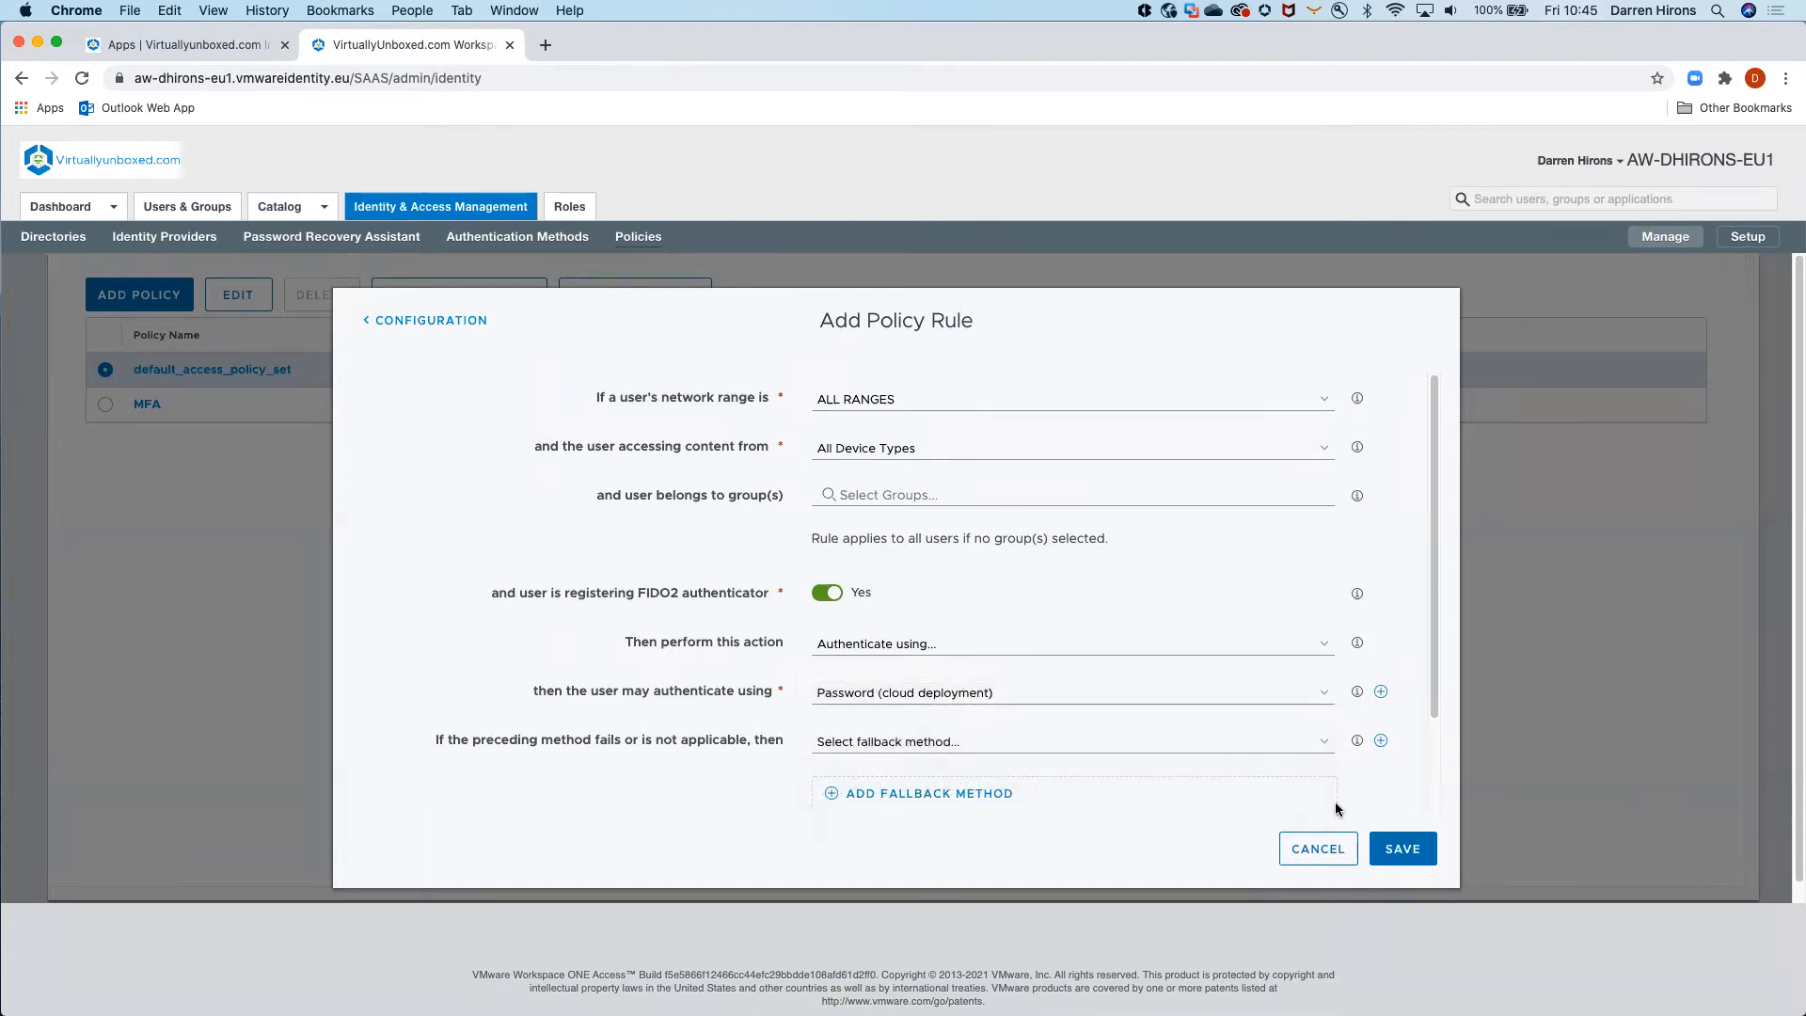
click(1403, 850)
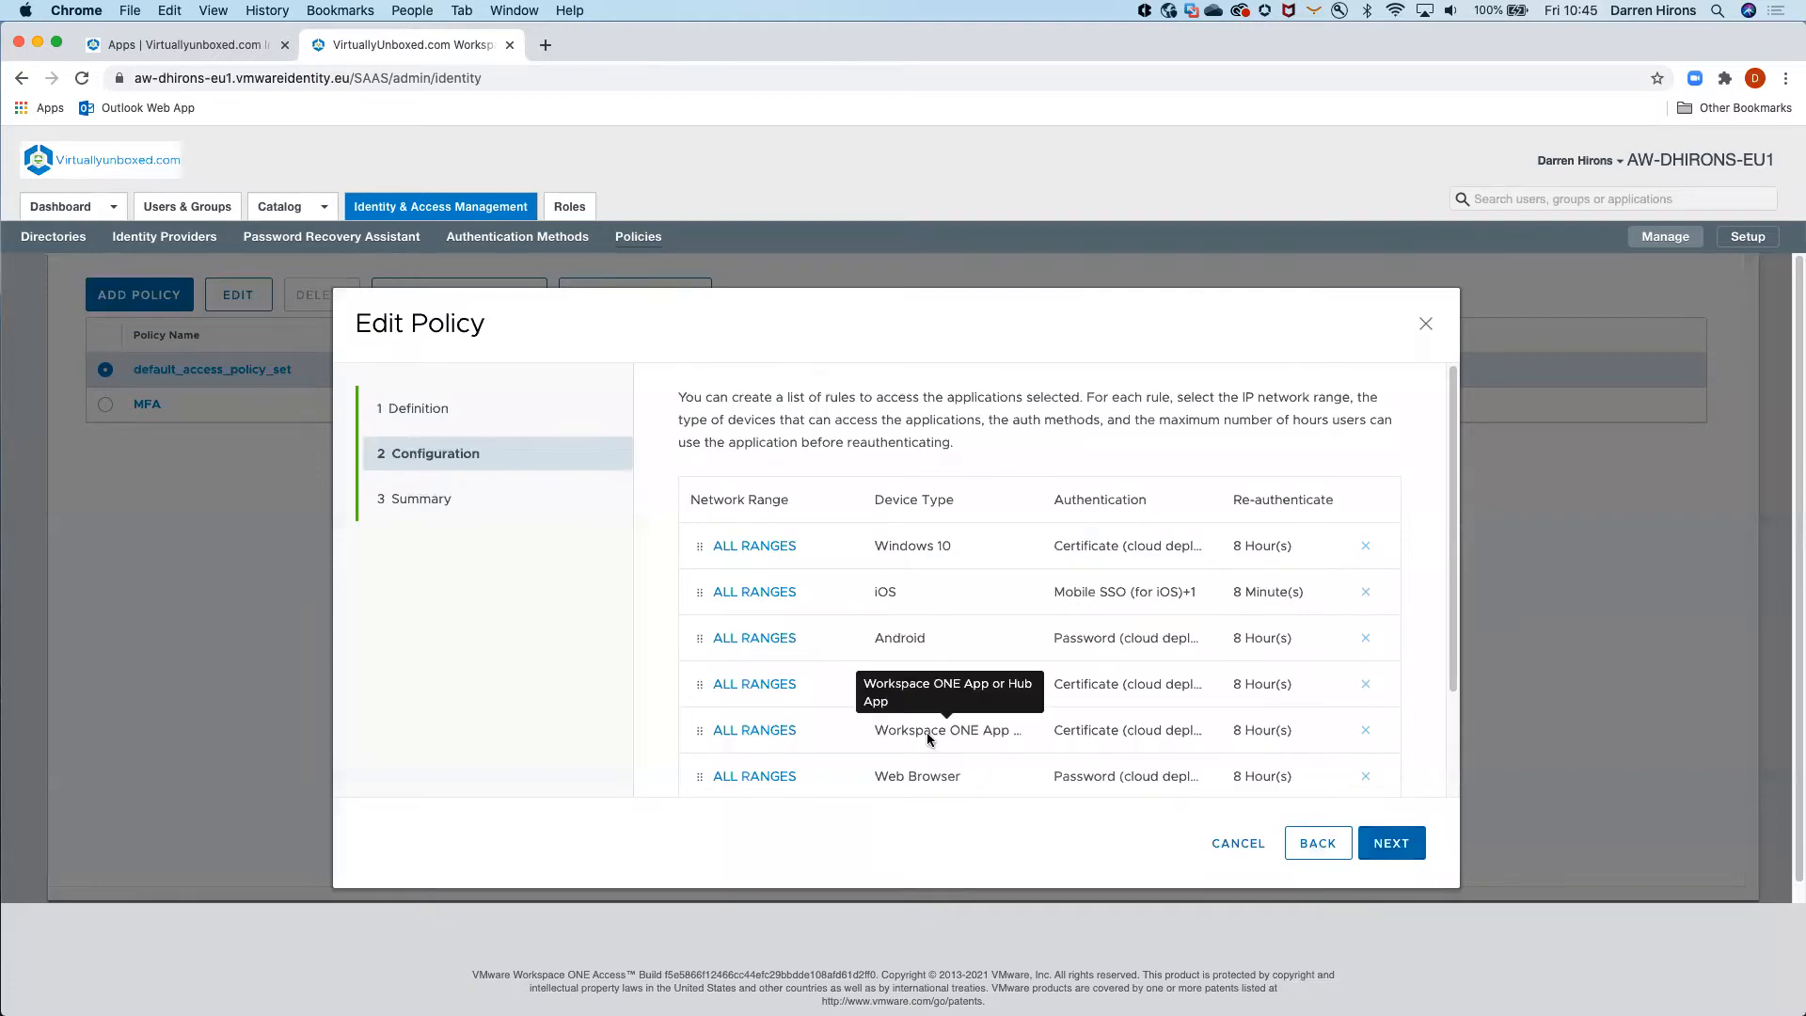
Drag the new rule to the top of the list and save the default policy
scroll(847, 734, down, 2)
drag(750, 743, 742, 457)
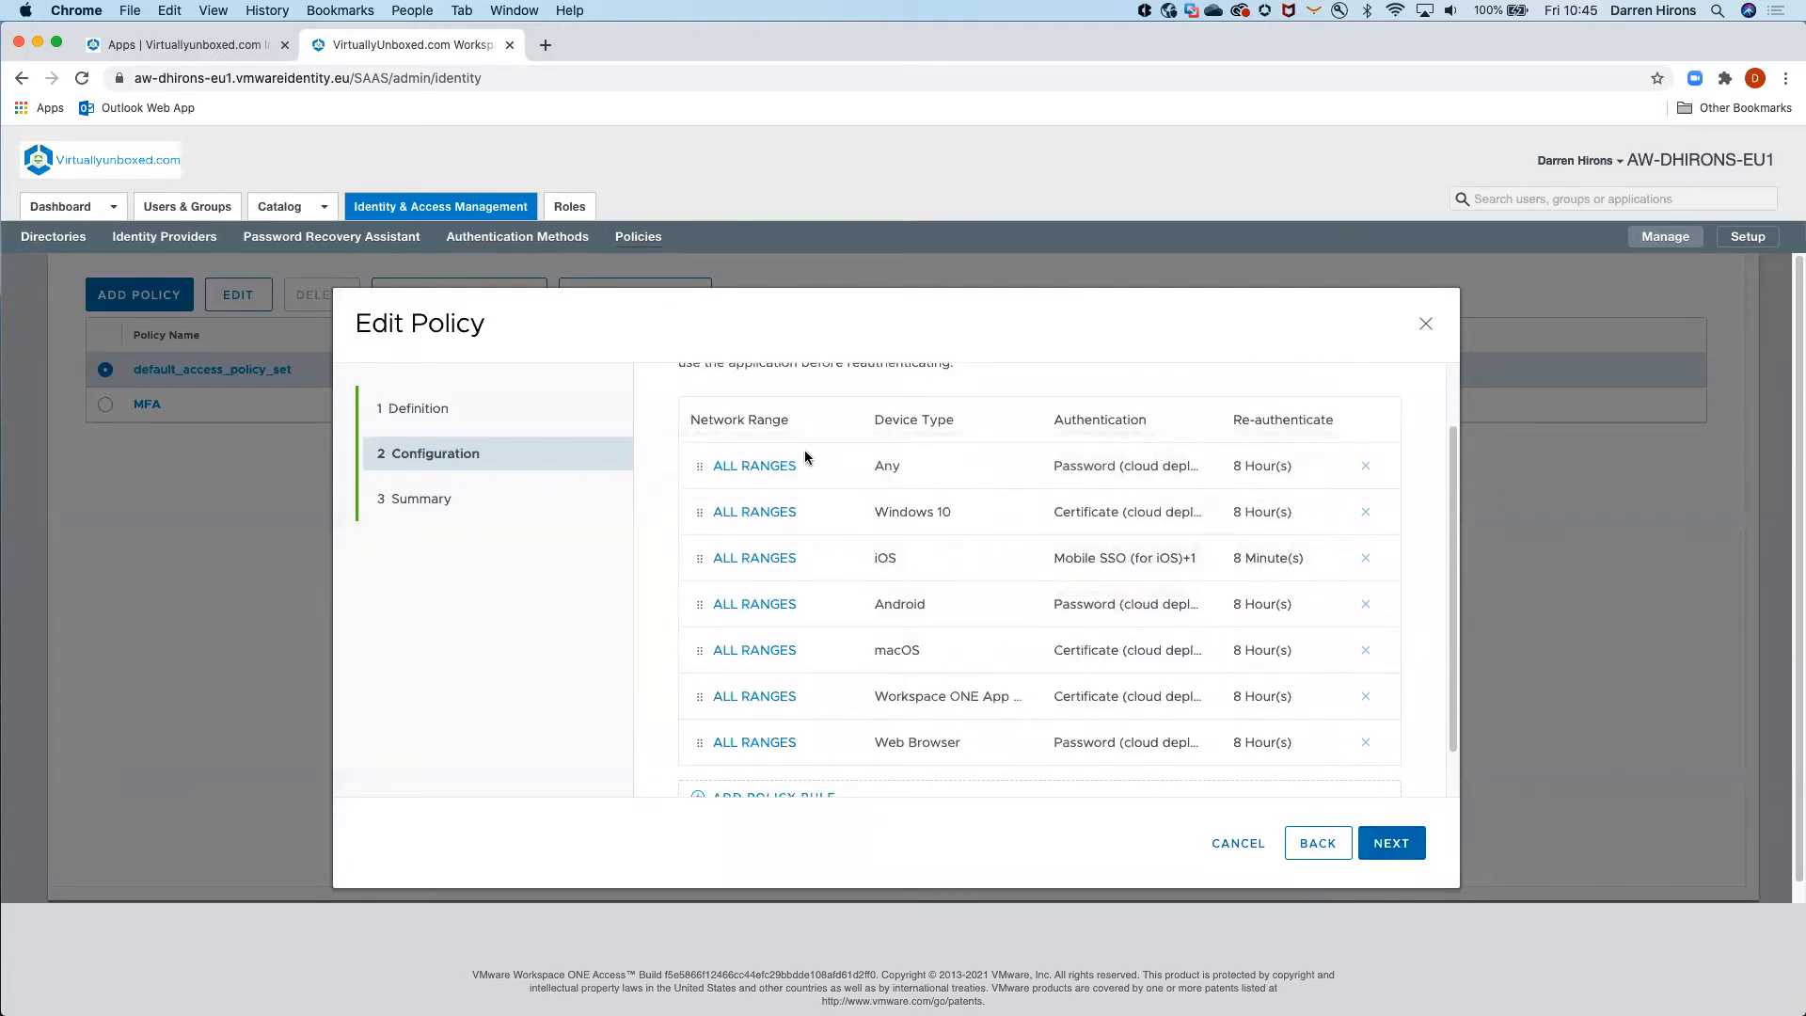
click(1394, 845)
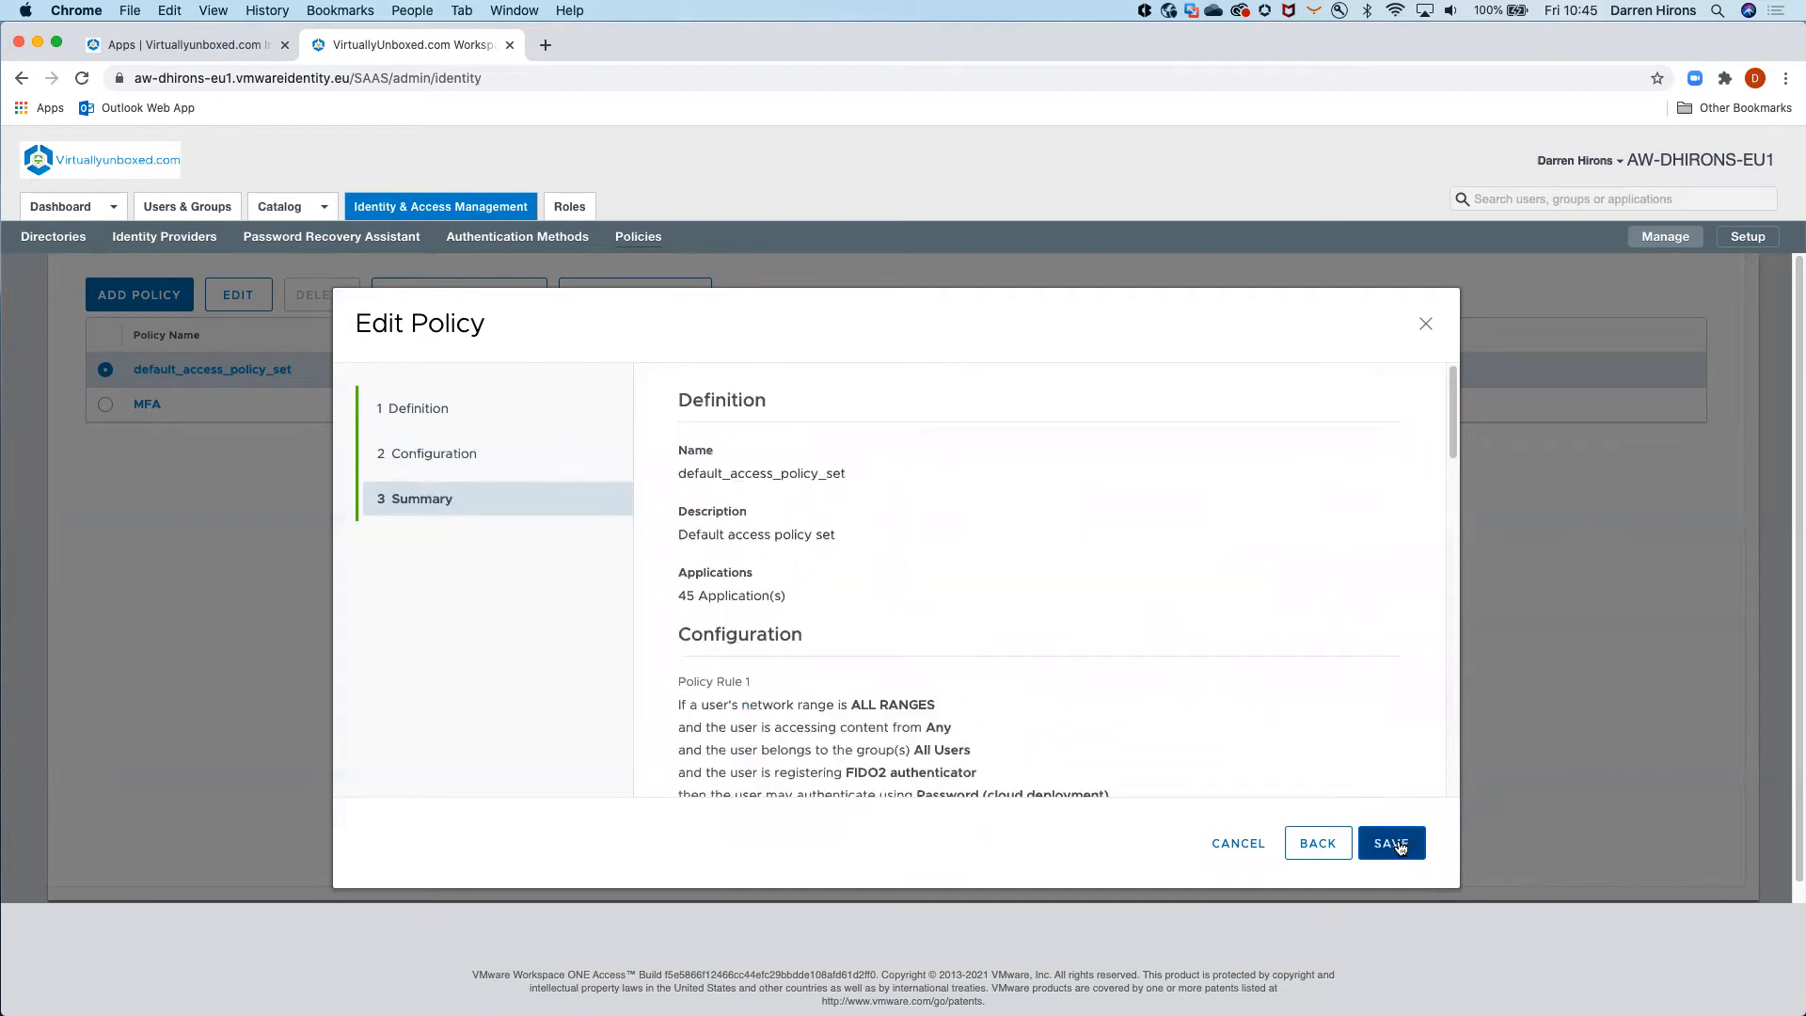
click(1392, 844)
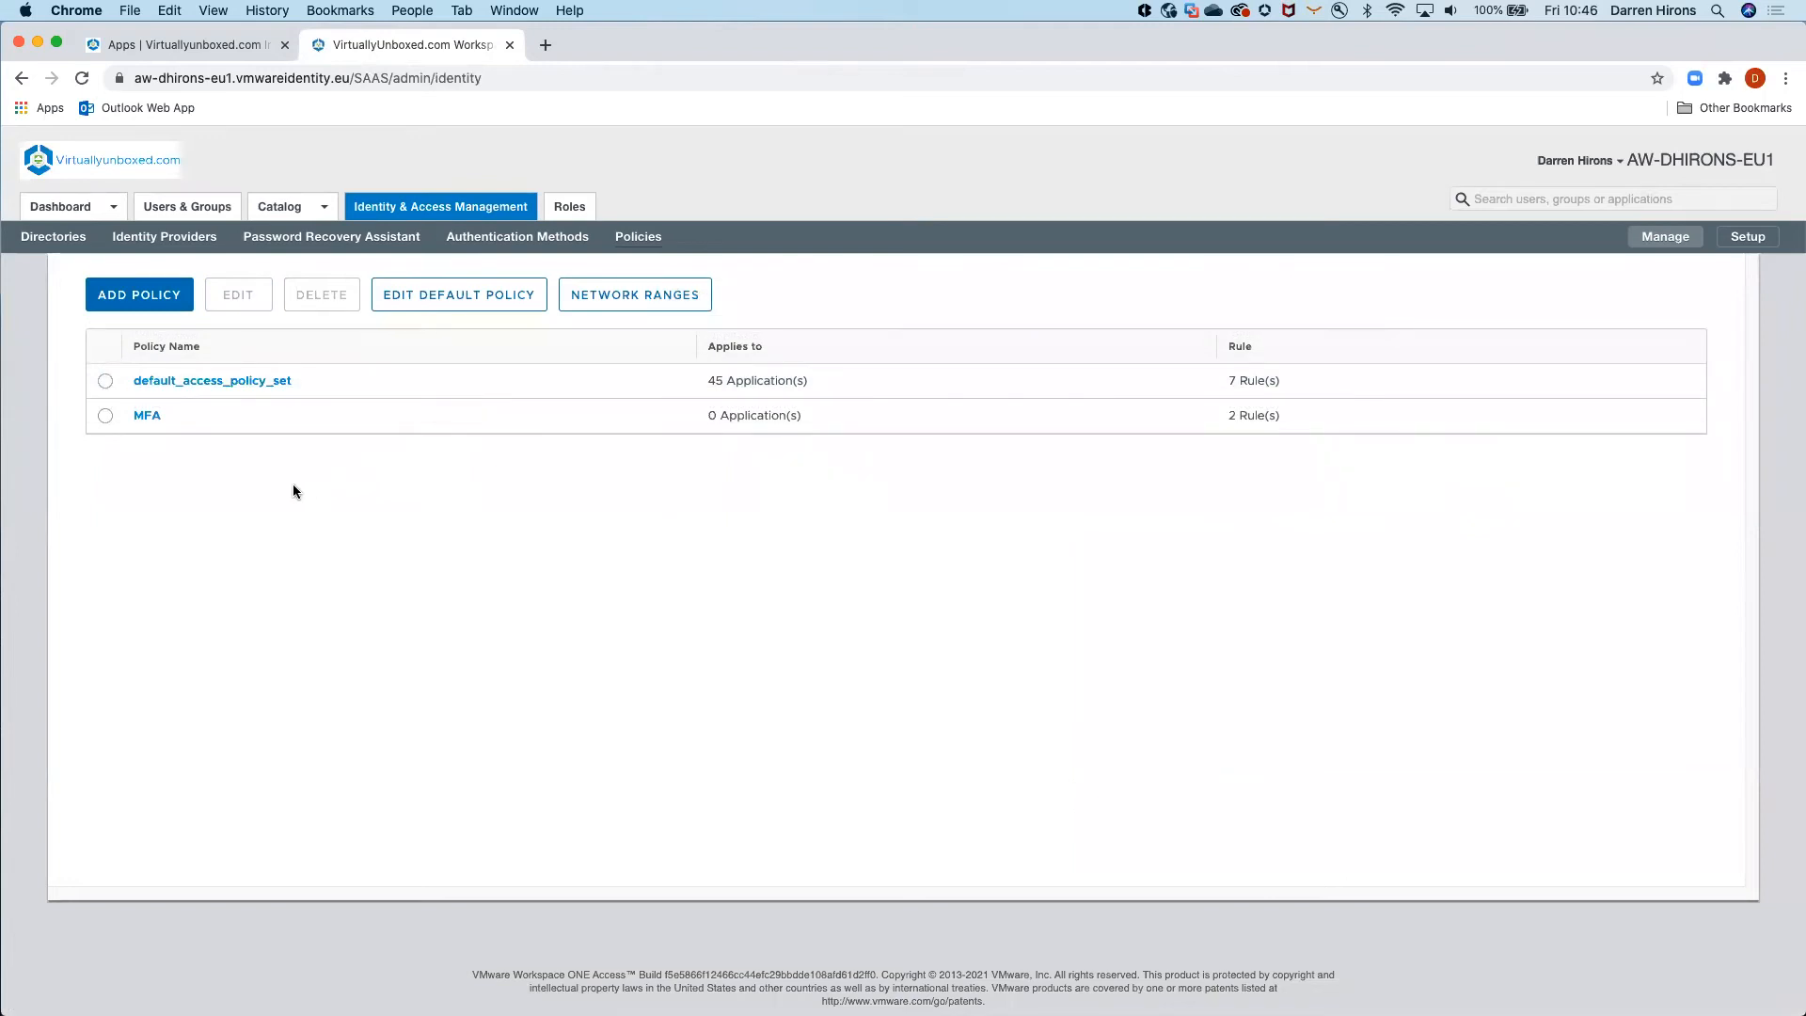
Create a new access policy named 'FODO2' that applies to Salesforce
click(131, 296)
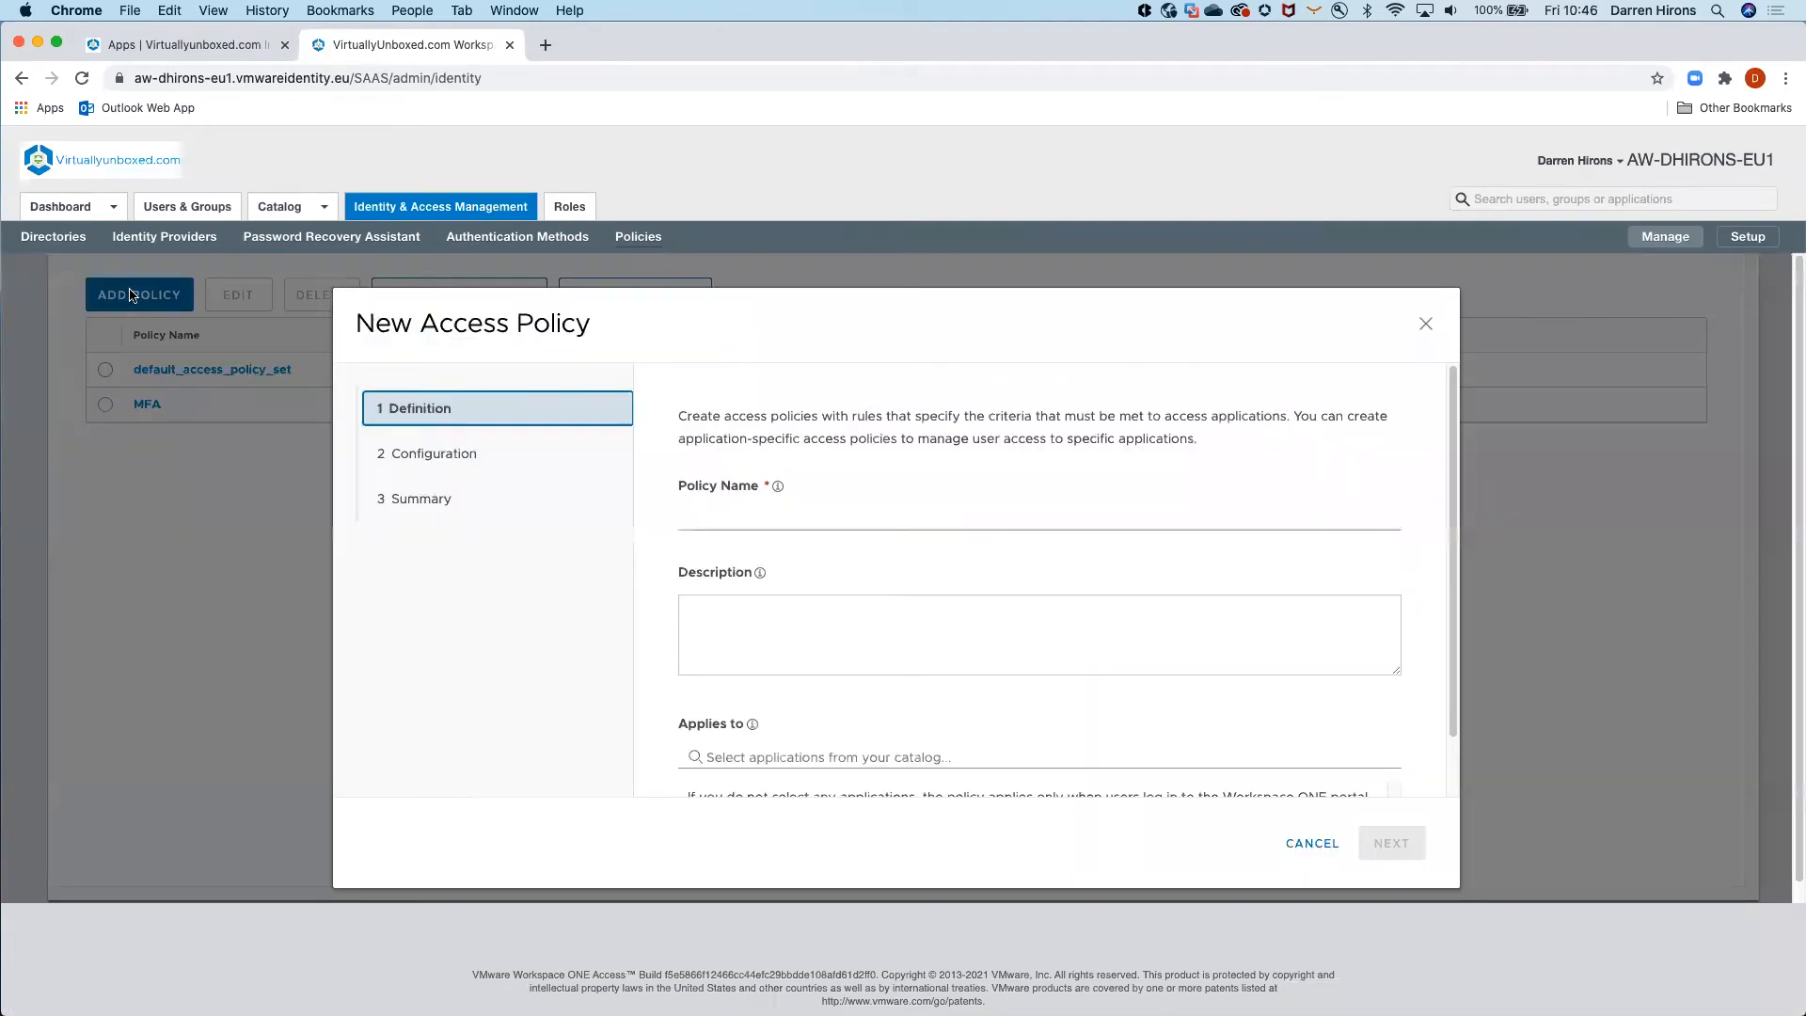
click(738, 514)
text(FO)
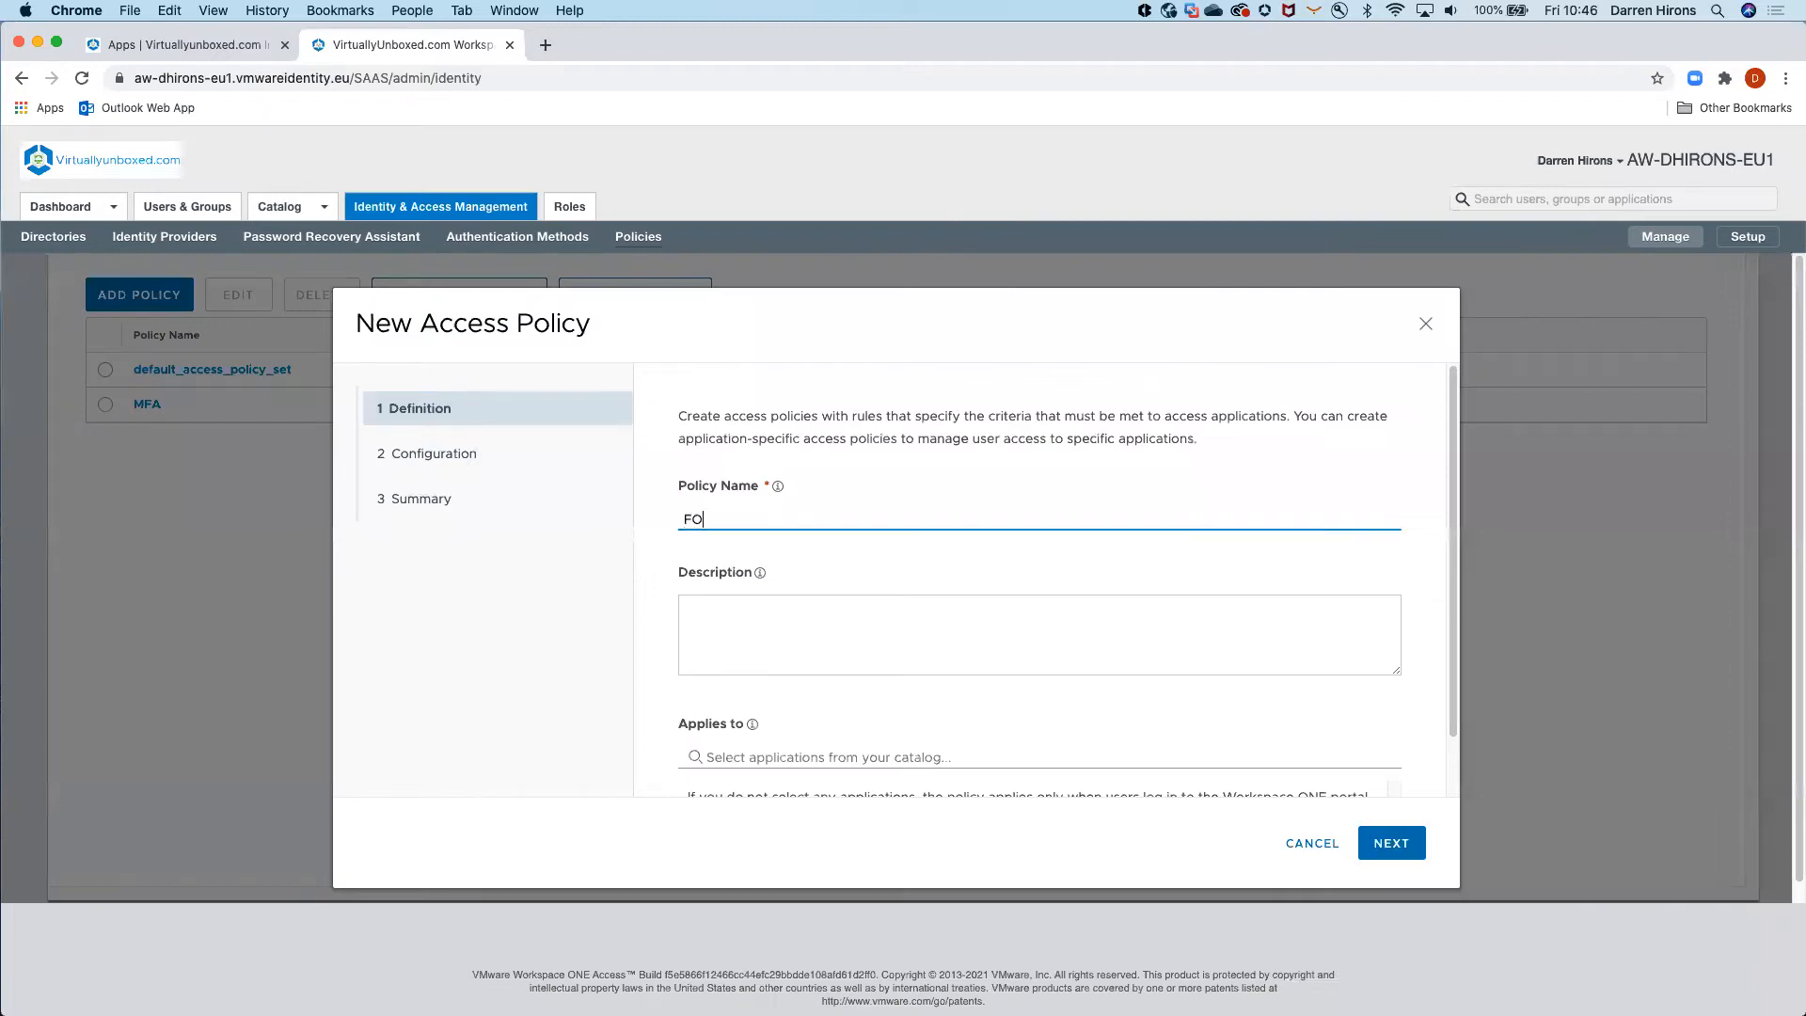
text(DO2)
scroll(900, 689, down, 1)
click(875, 689)
scroll(809, 744, down, 1)
click(697, 754)
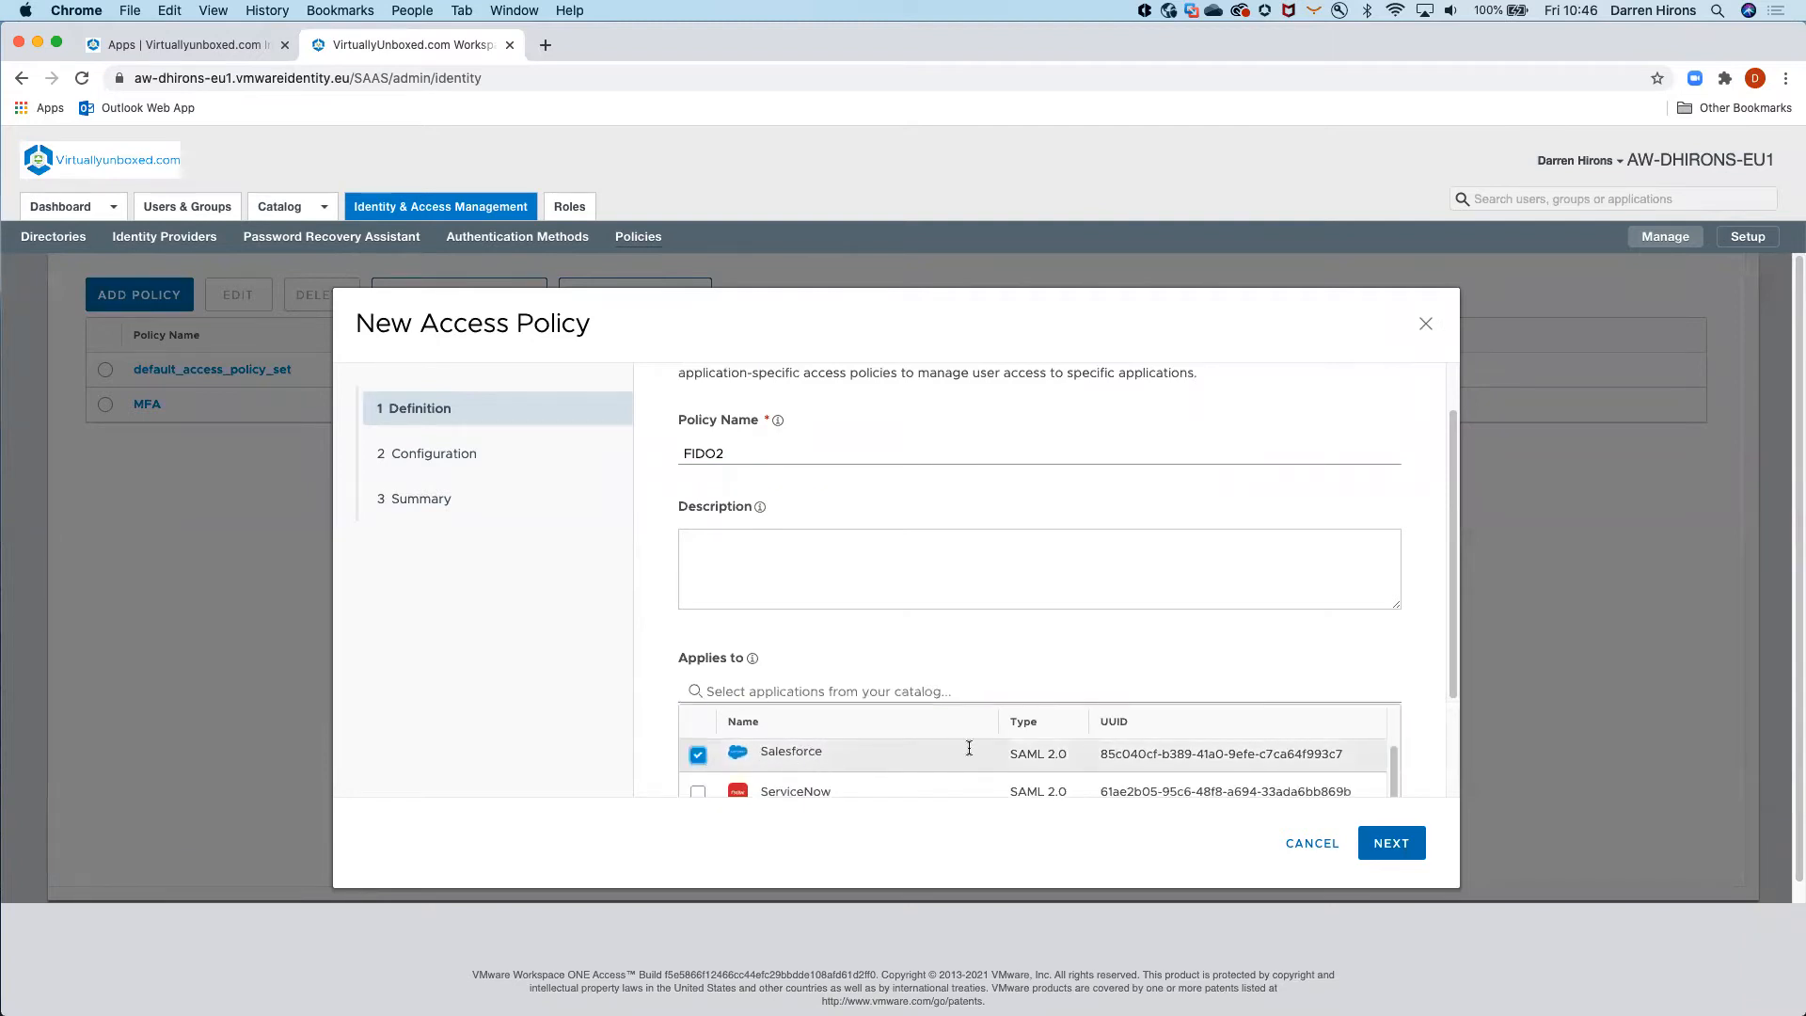
click(1392, 843)
Add a rule requiring FIDO2 authentication and save the new policy
click(772, 556)
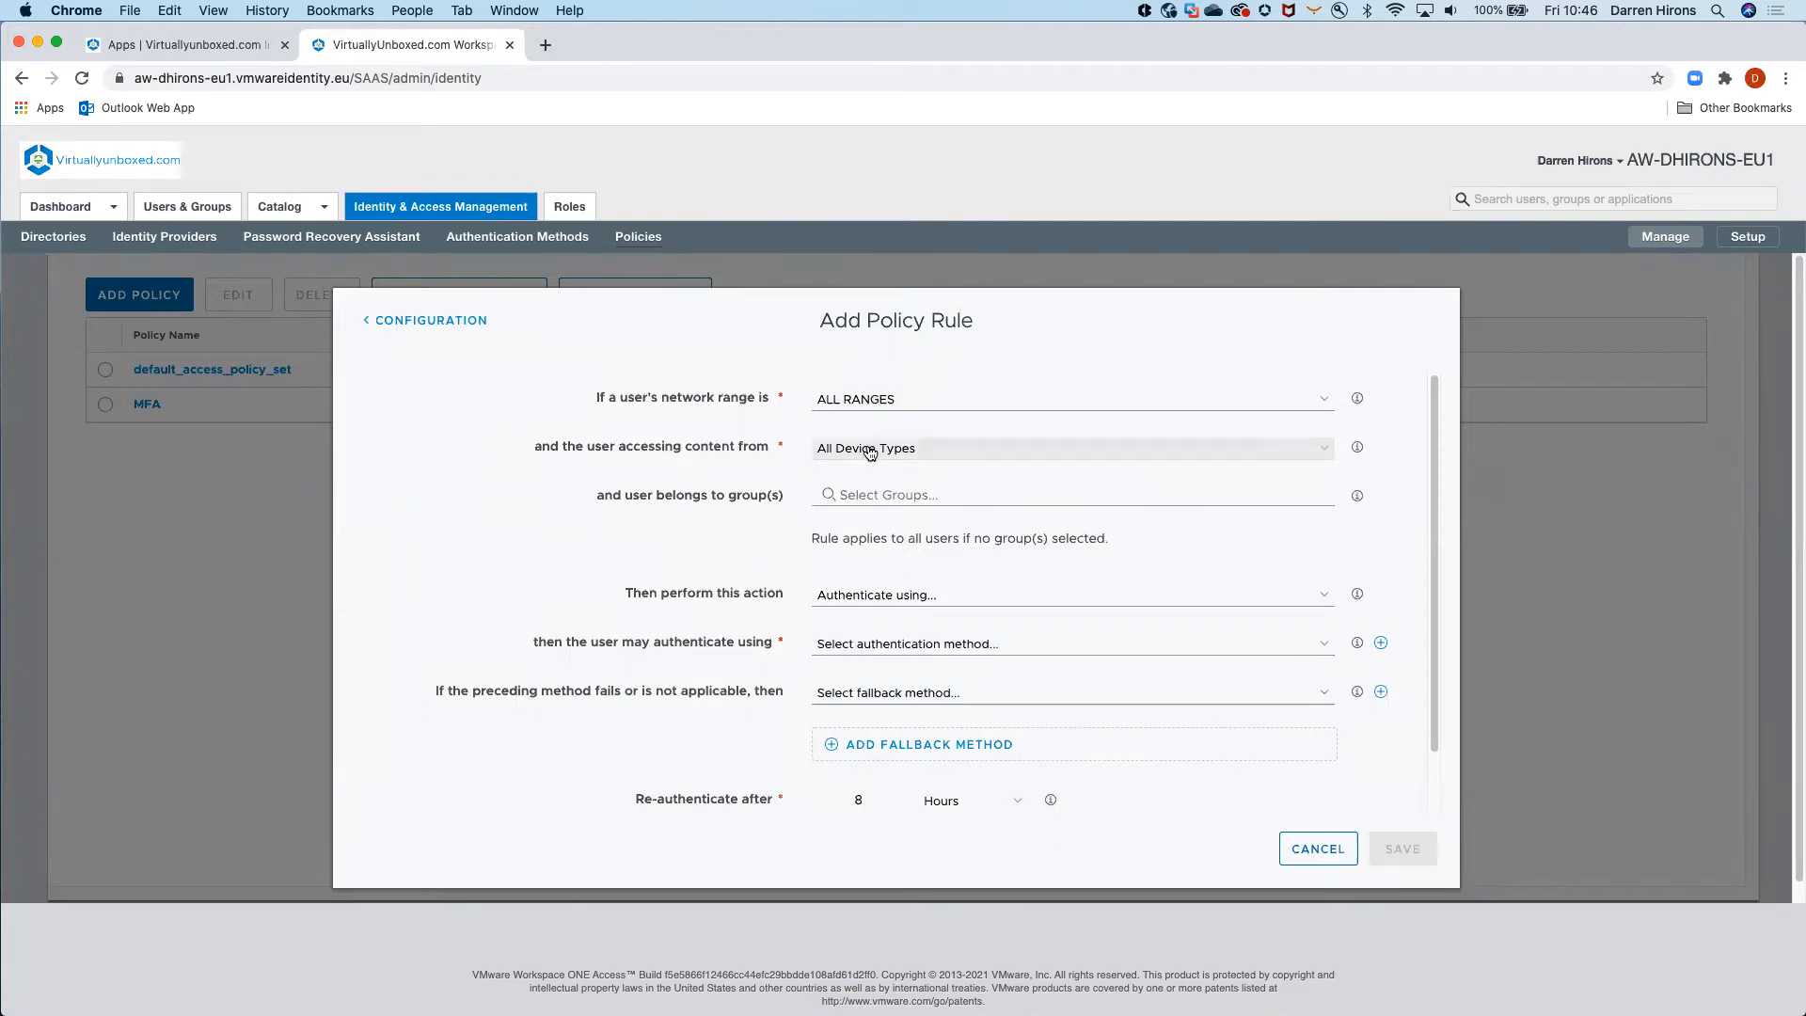
click(856, 646)
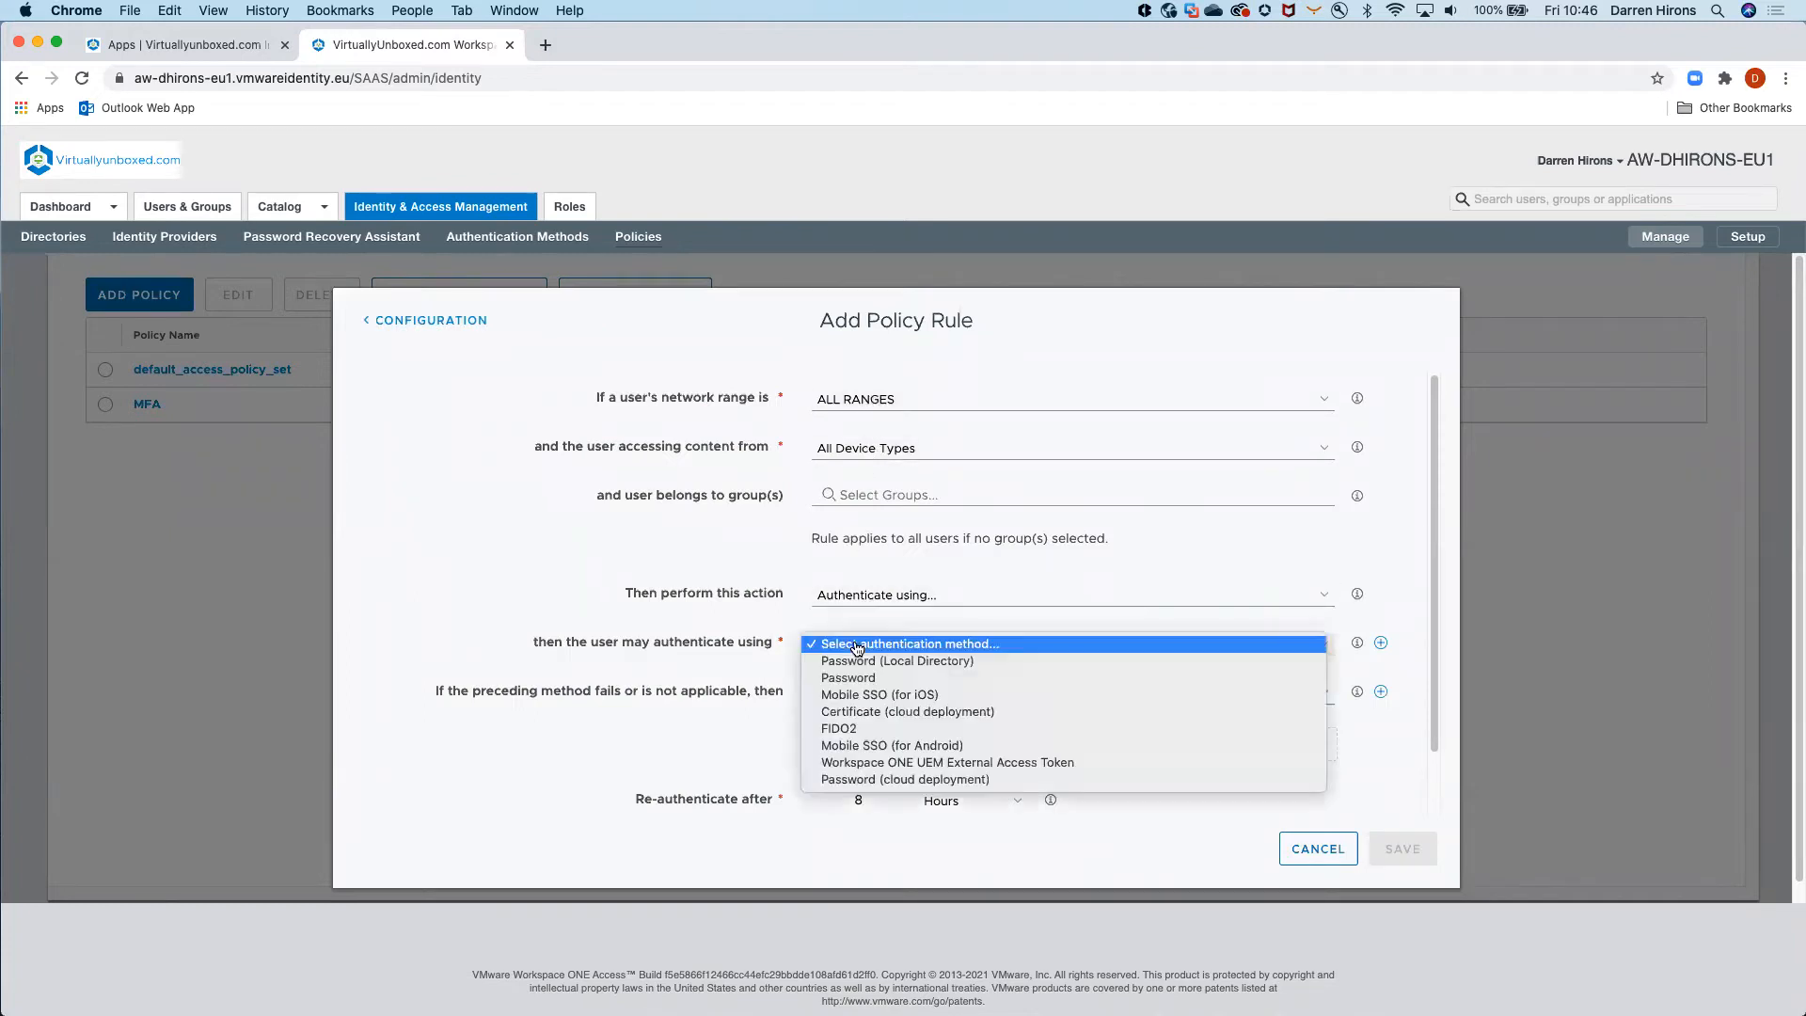
click(865, 729)
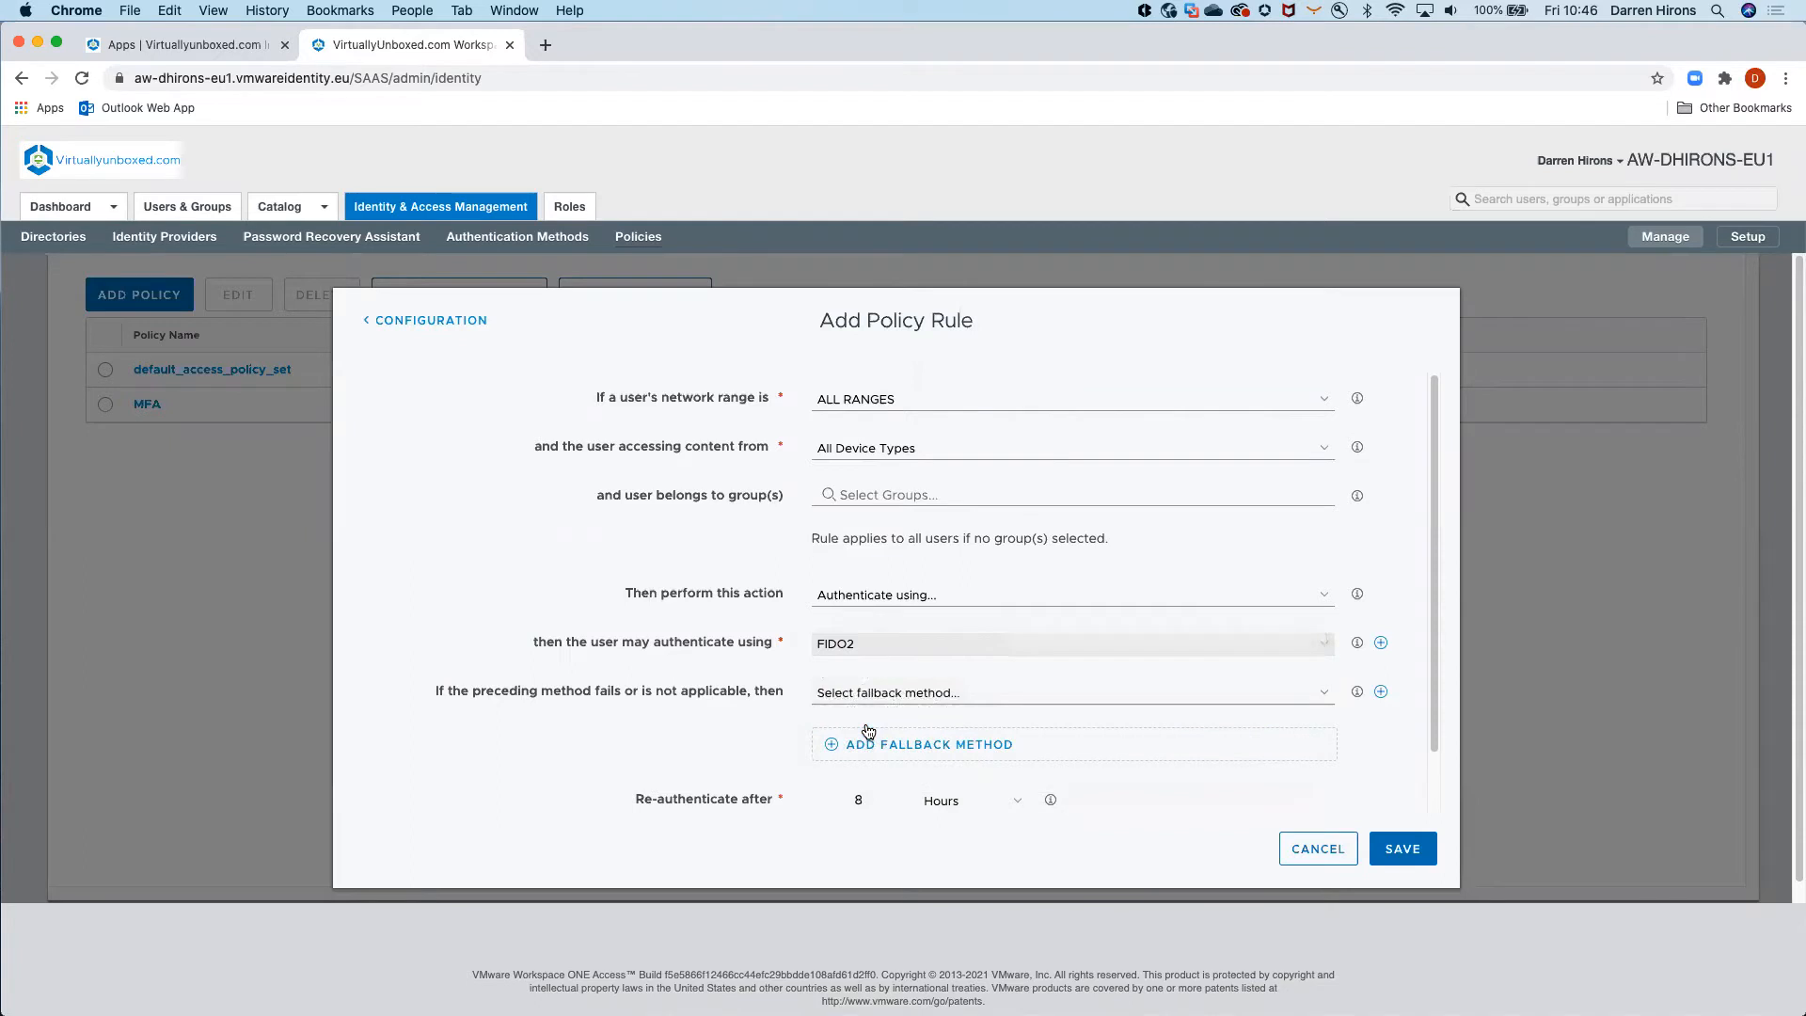
click(1404, 851)
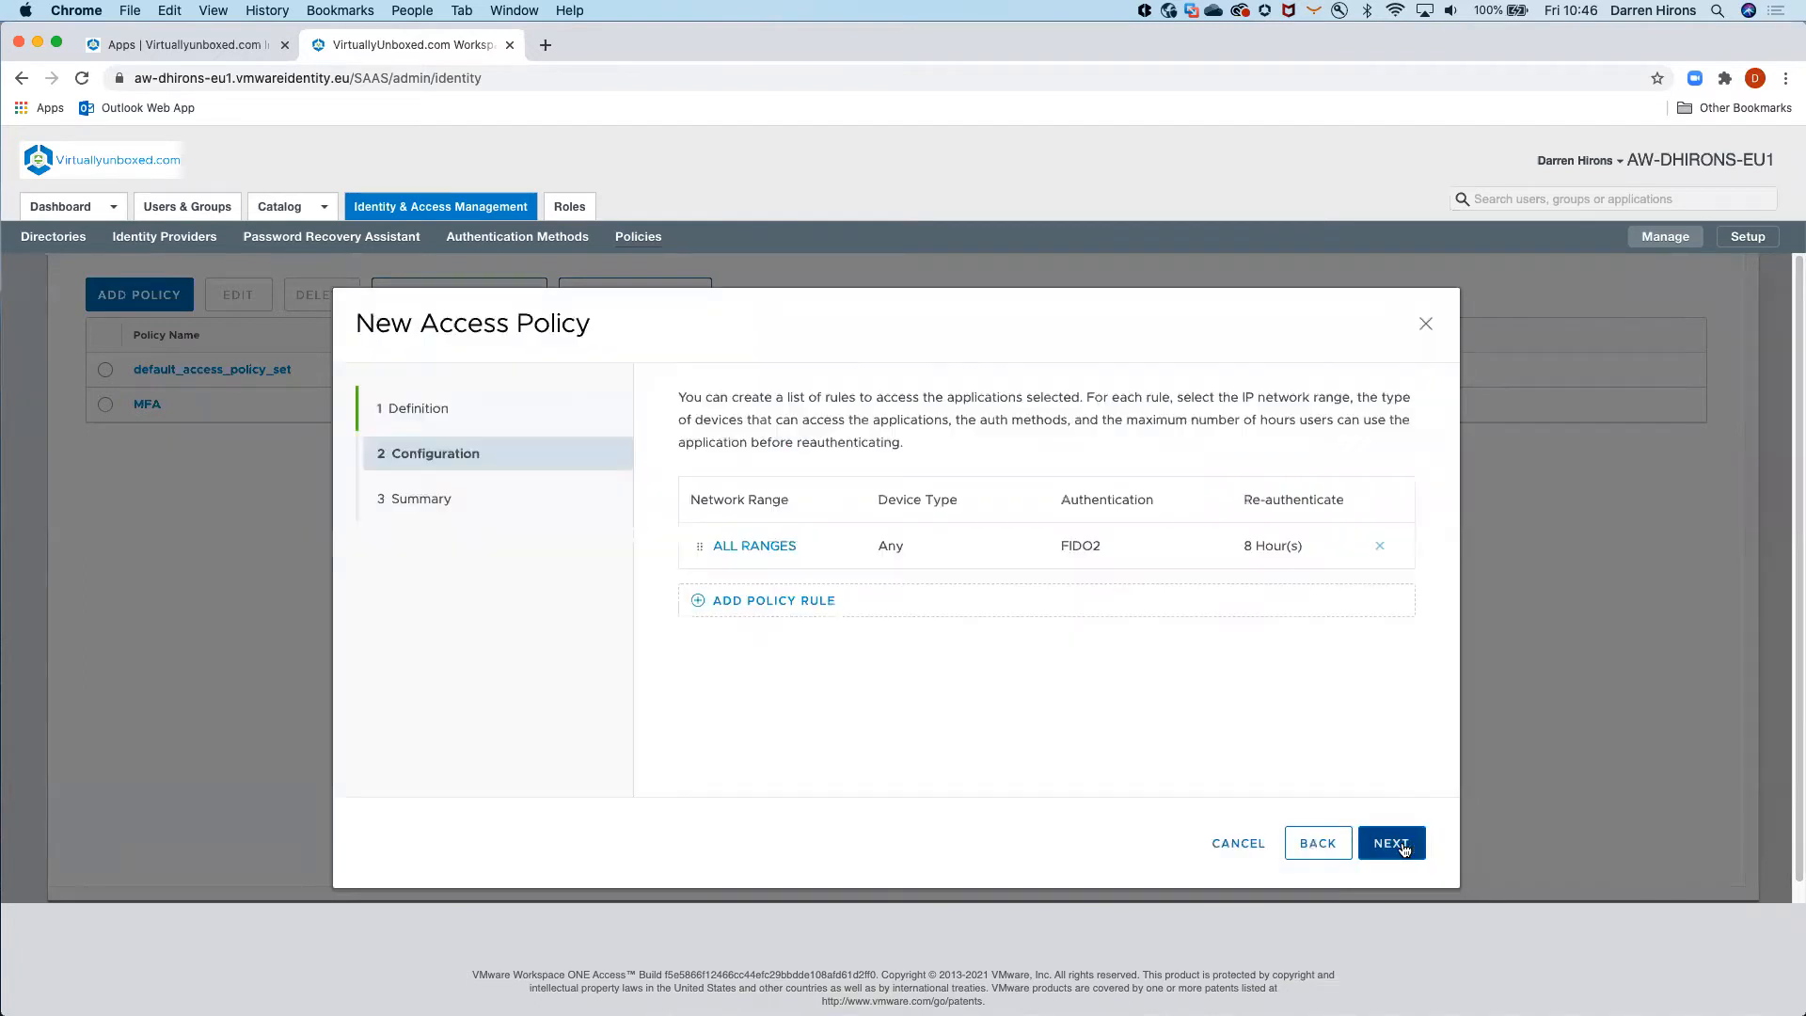
click(1404, 851)
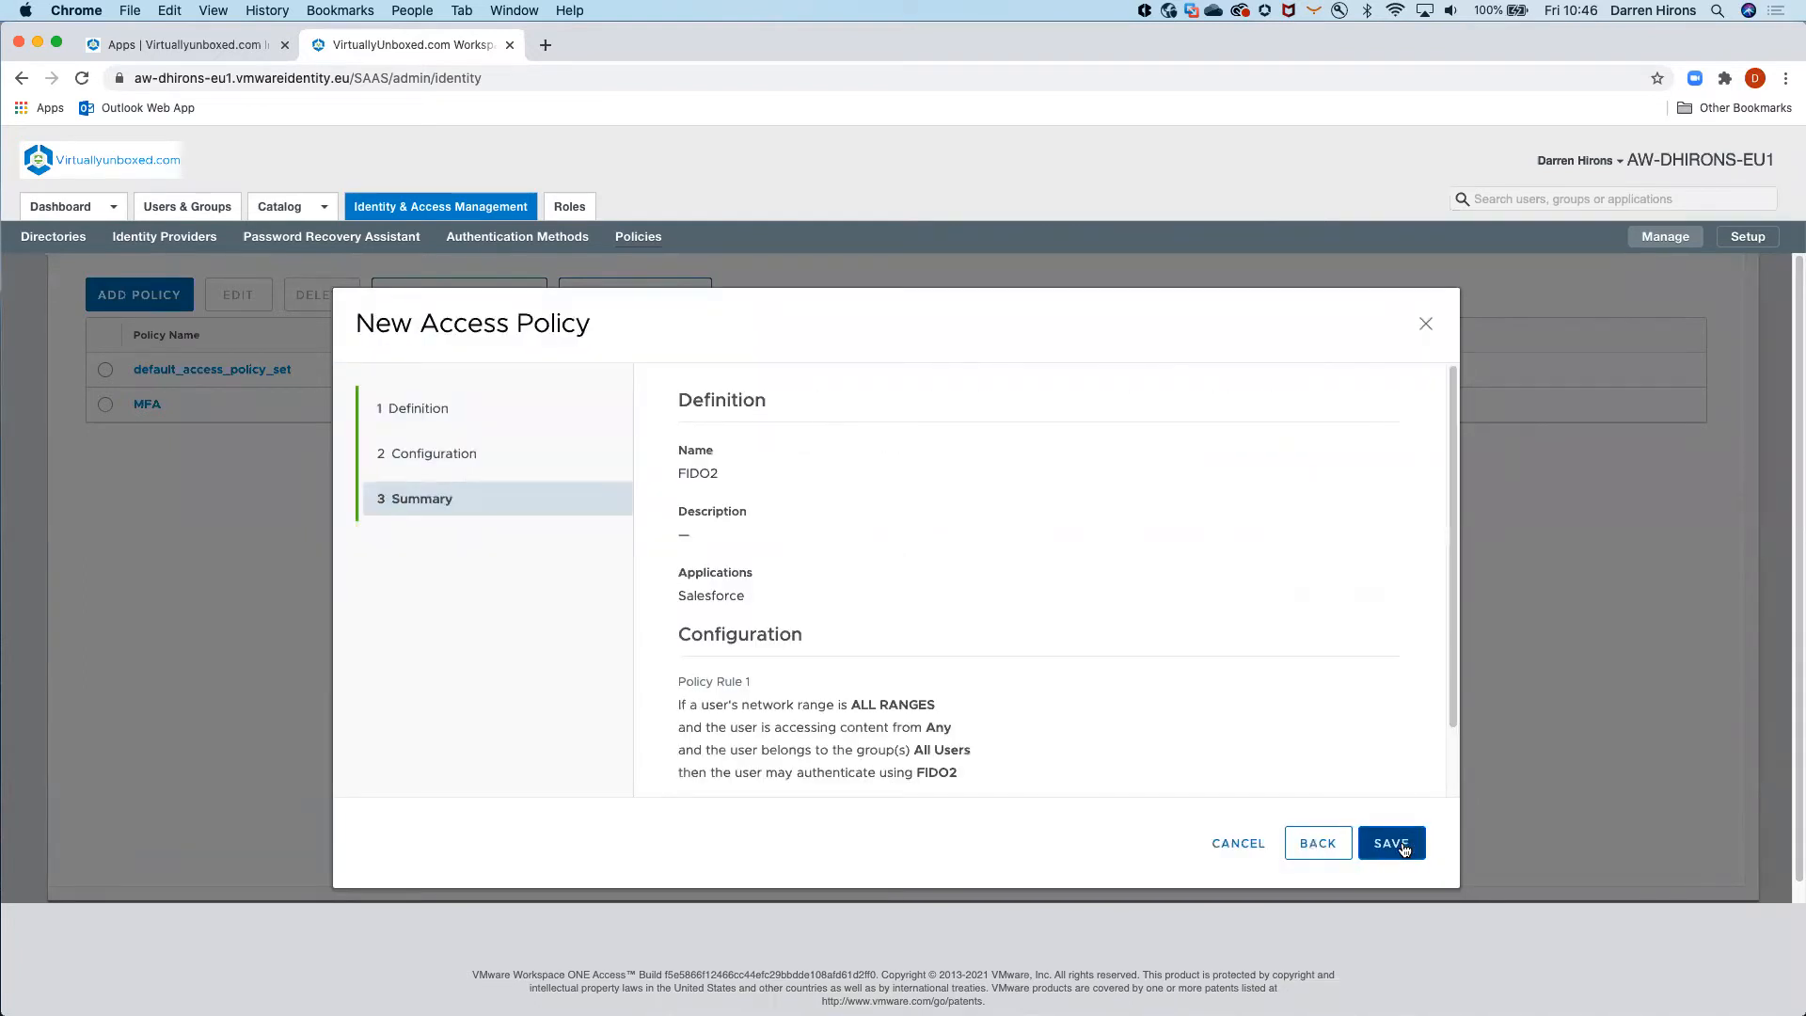
click(1404, 847)
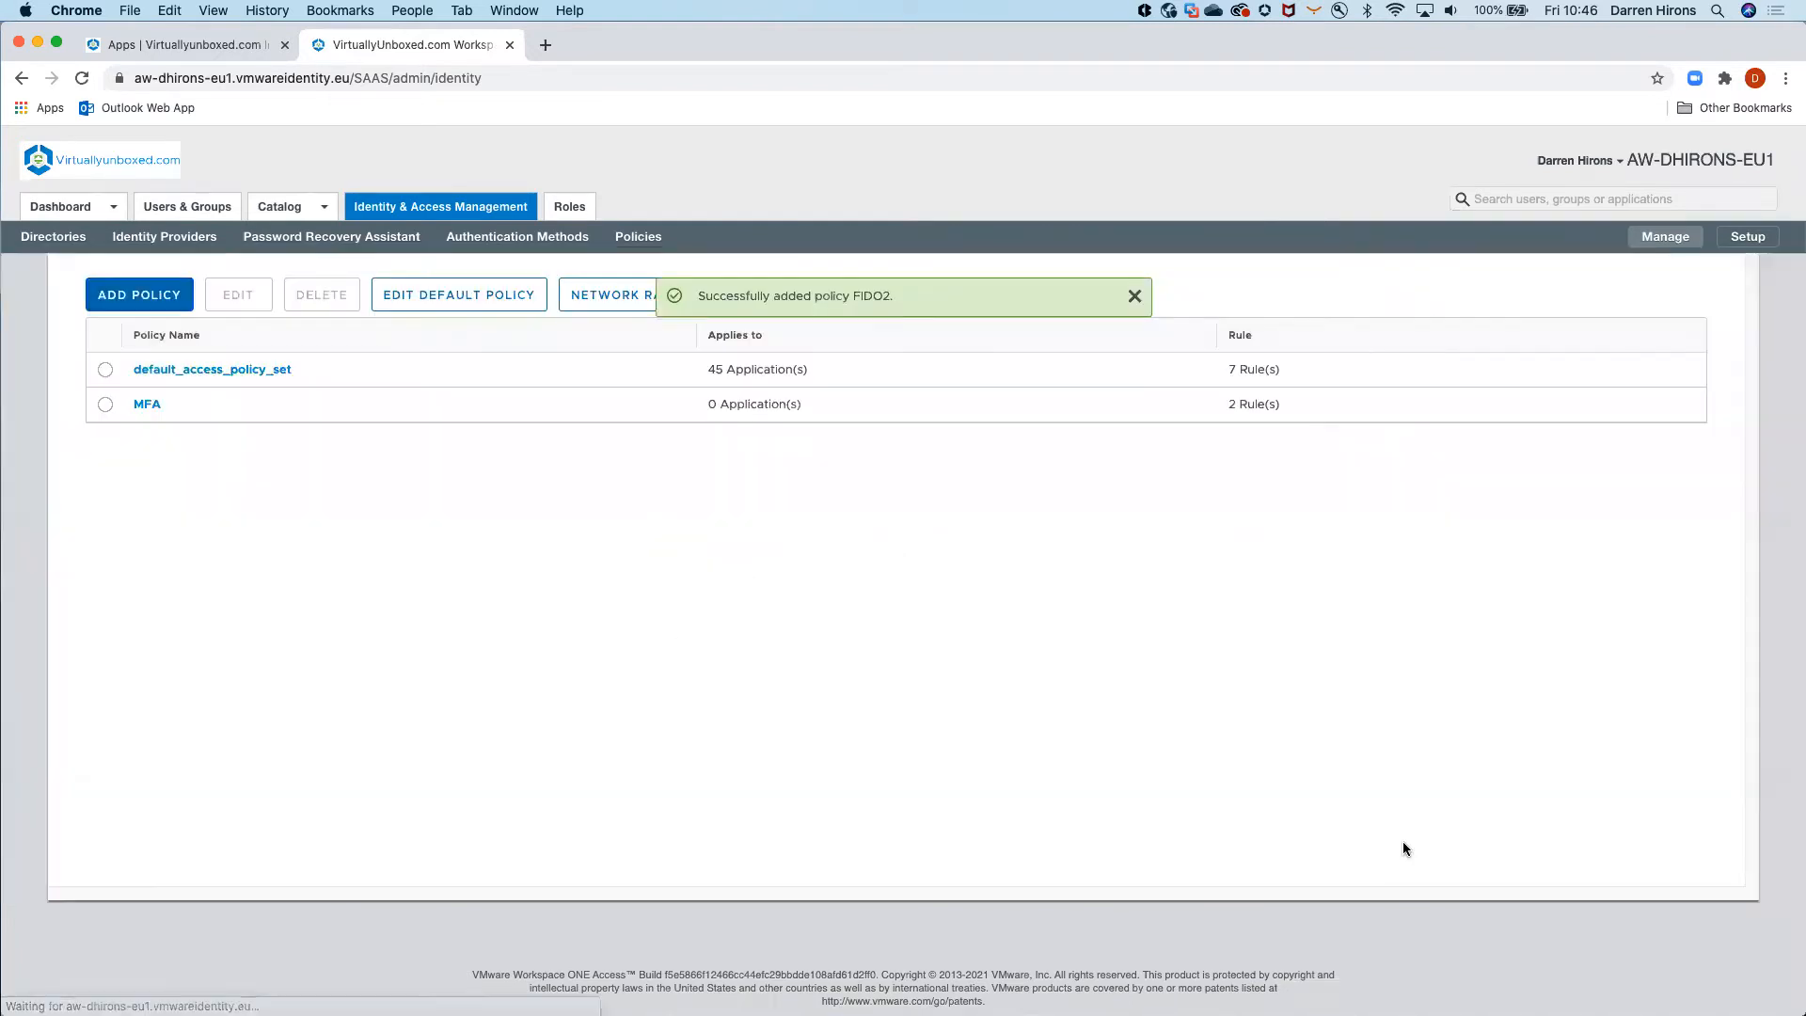
click(1618, 161)
Launch Salesforce from the User Portal and register the security key, entering its PIN
click(1553, 175)
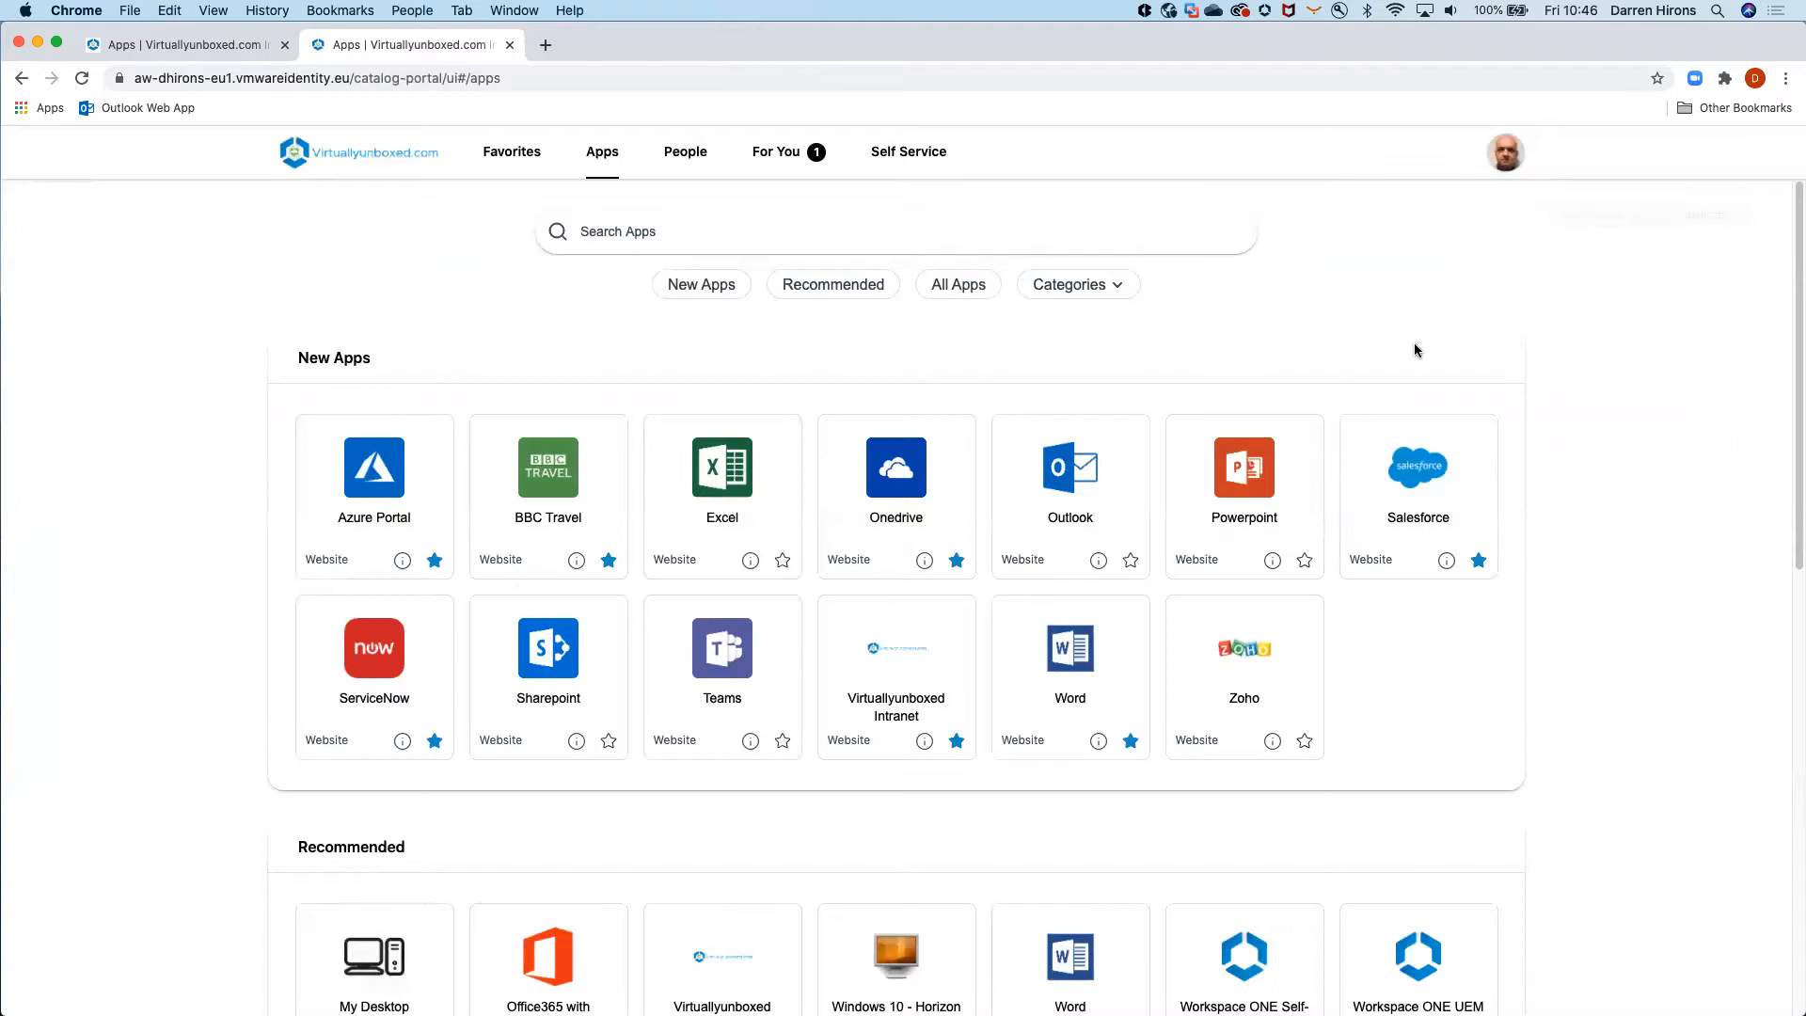
click(1416, 495)
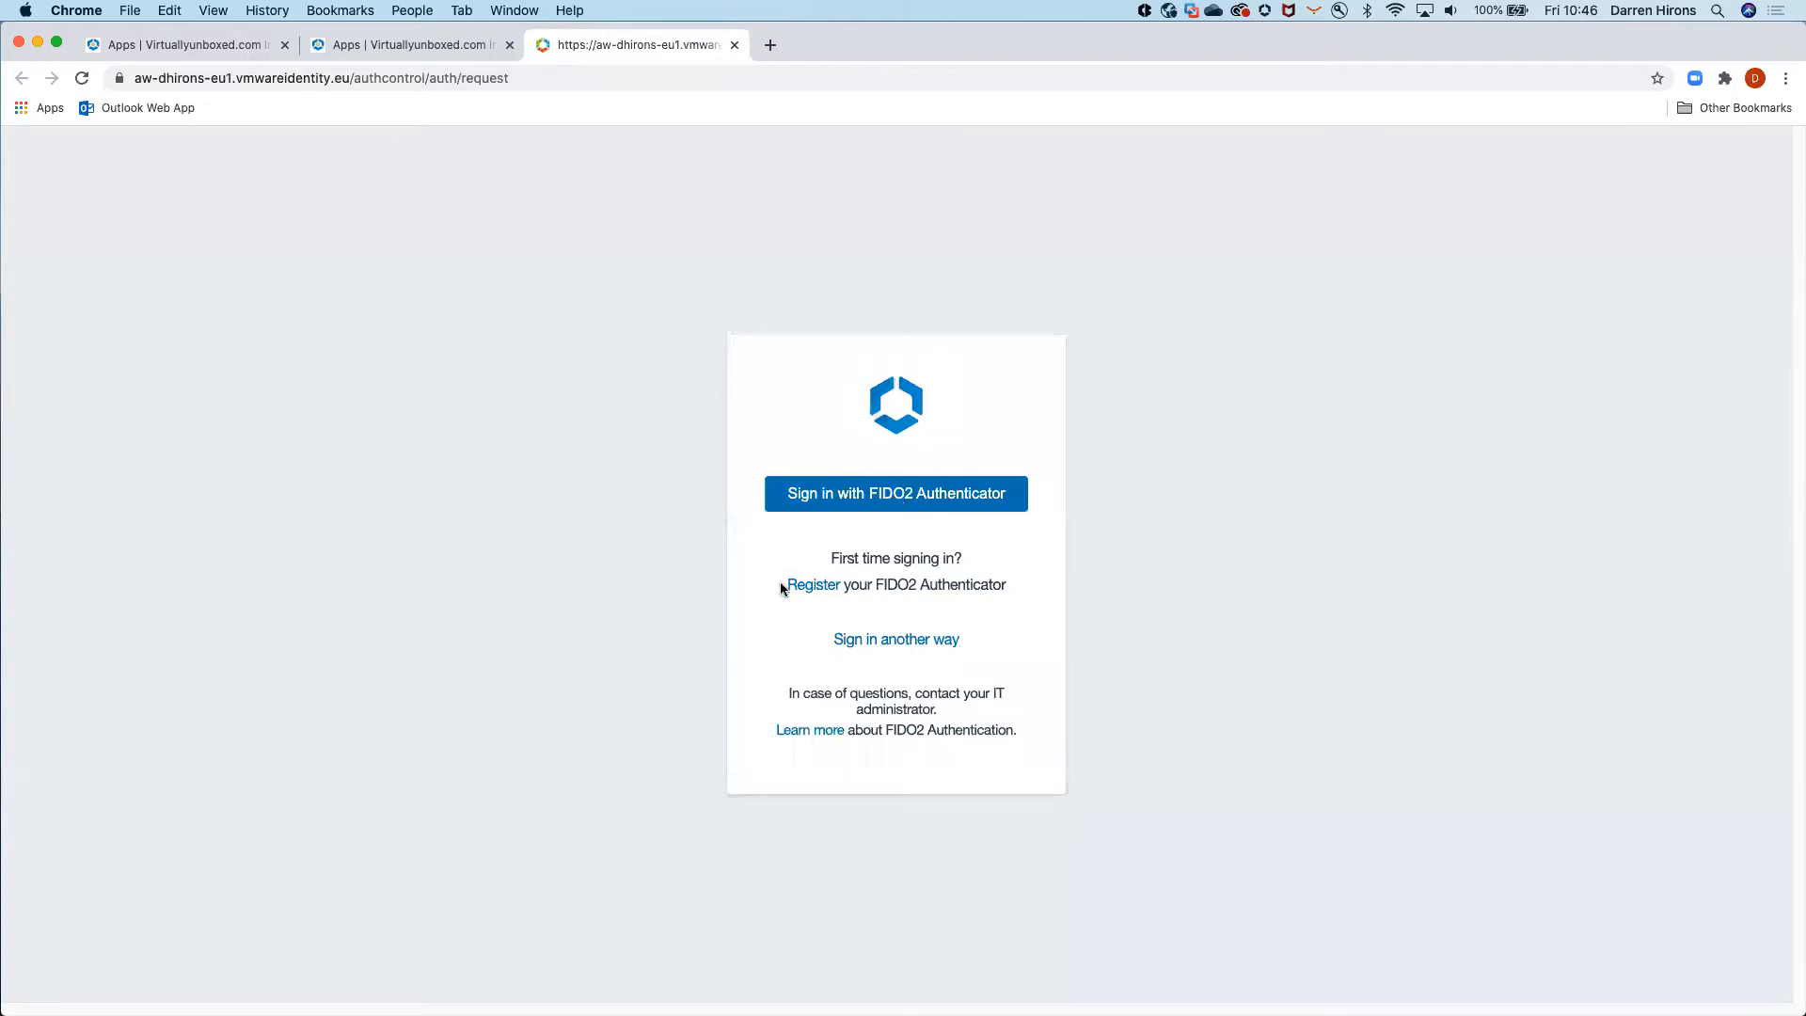
click(810, 586)
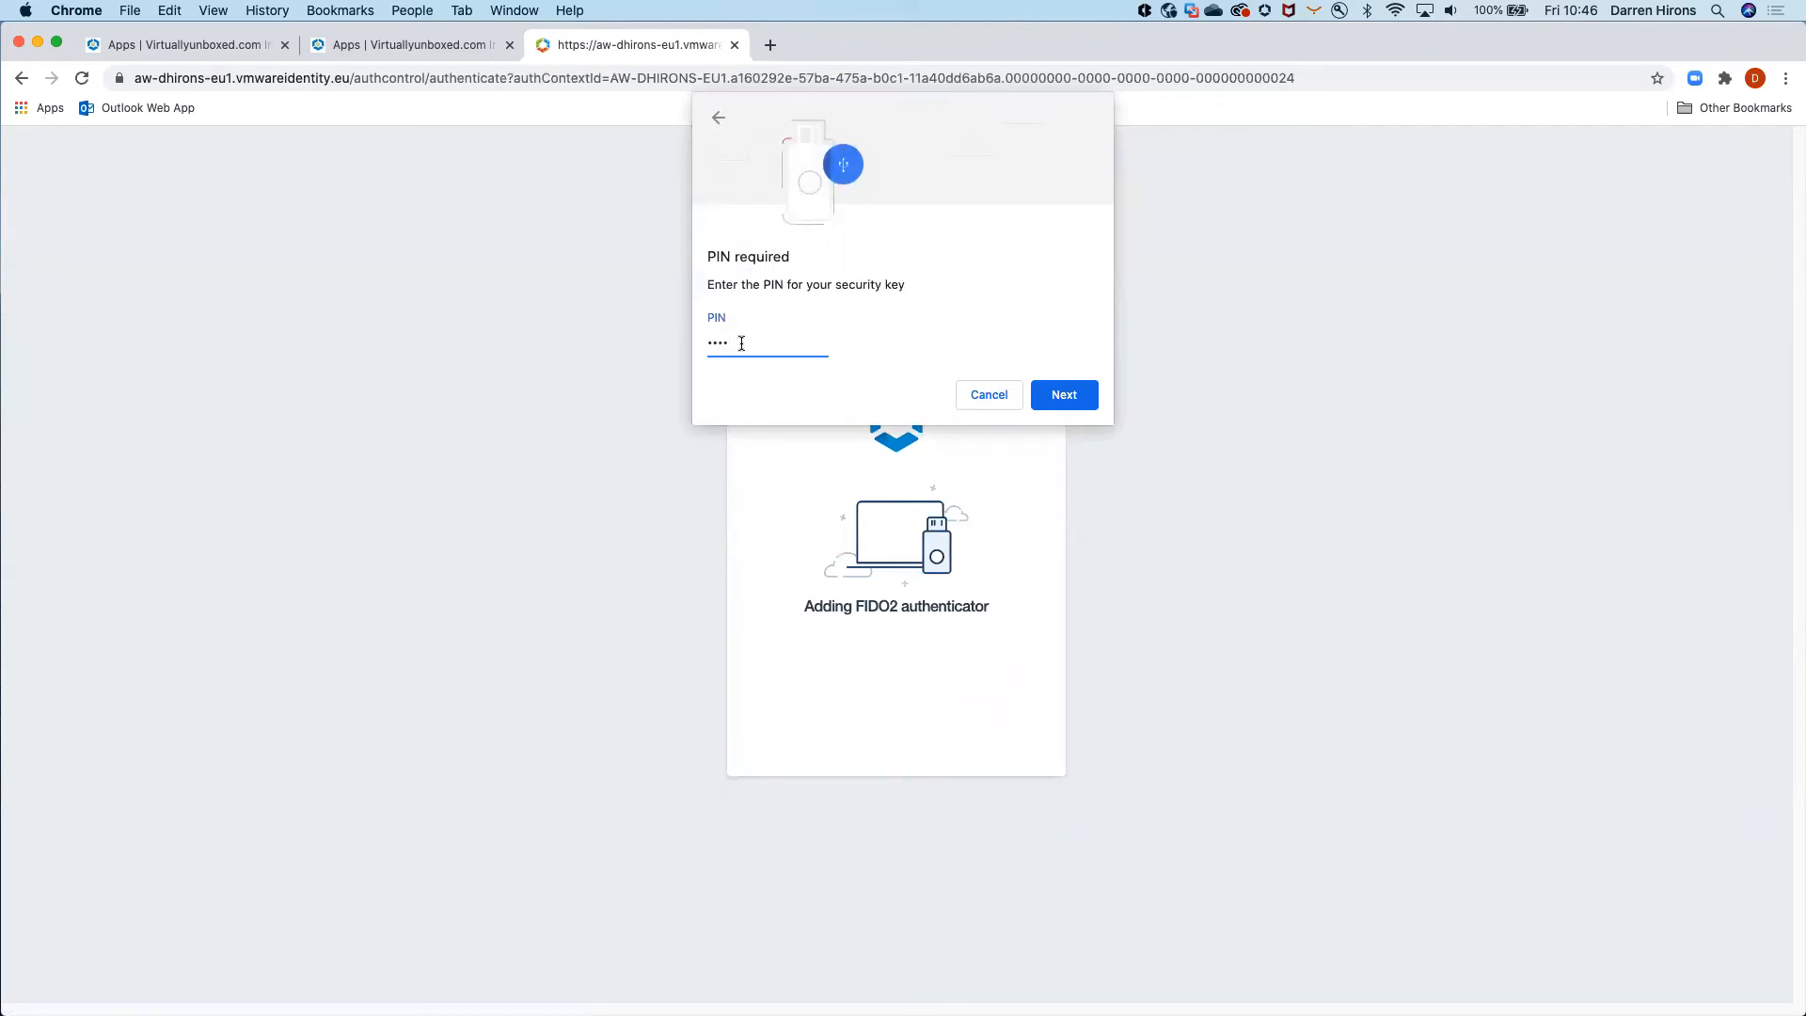
click(1065, 398)
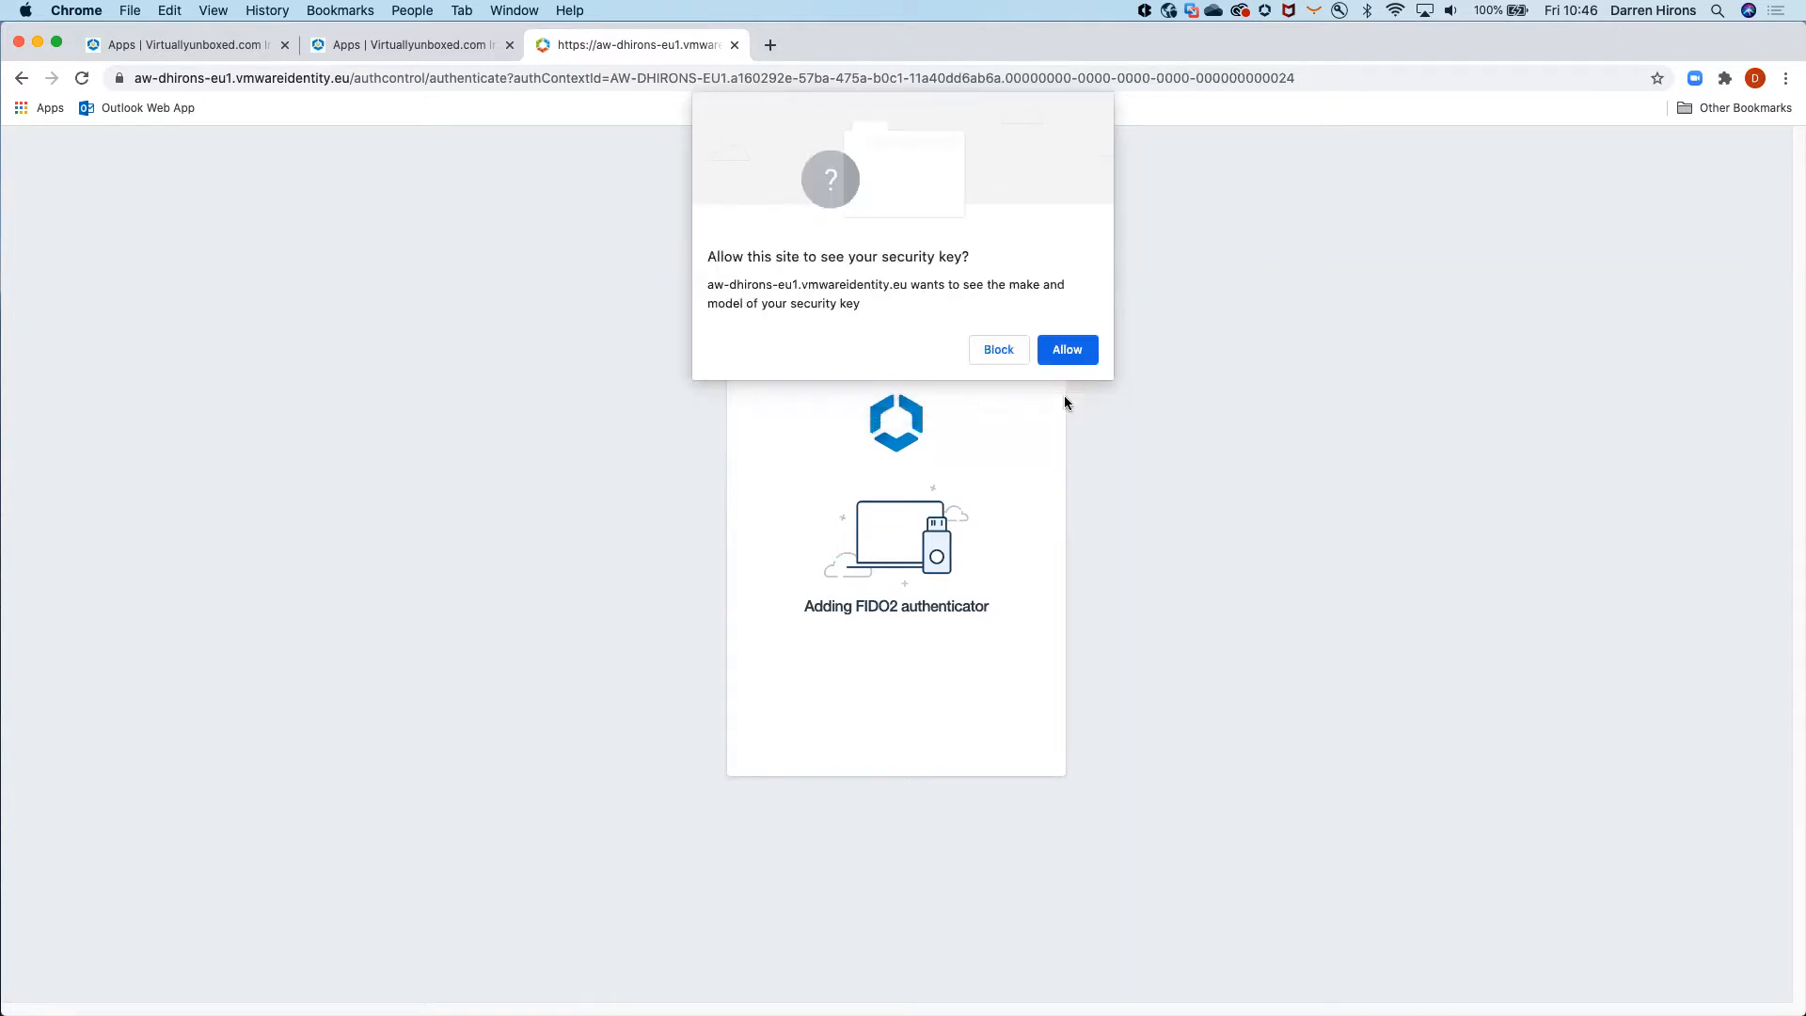
click(1073, 351)
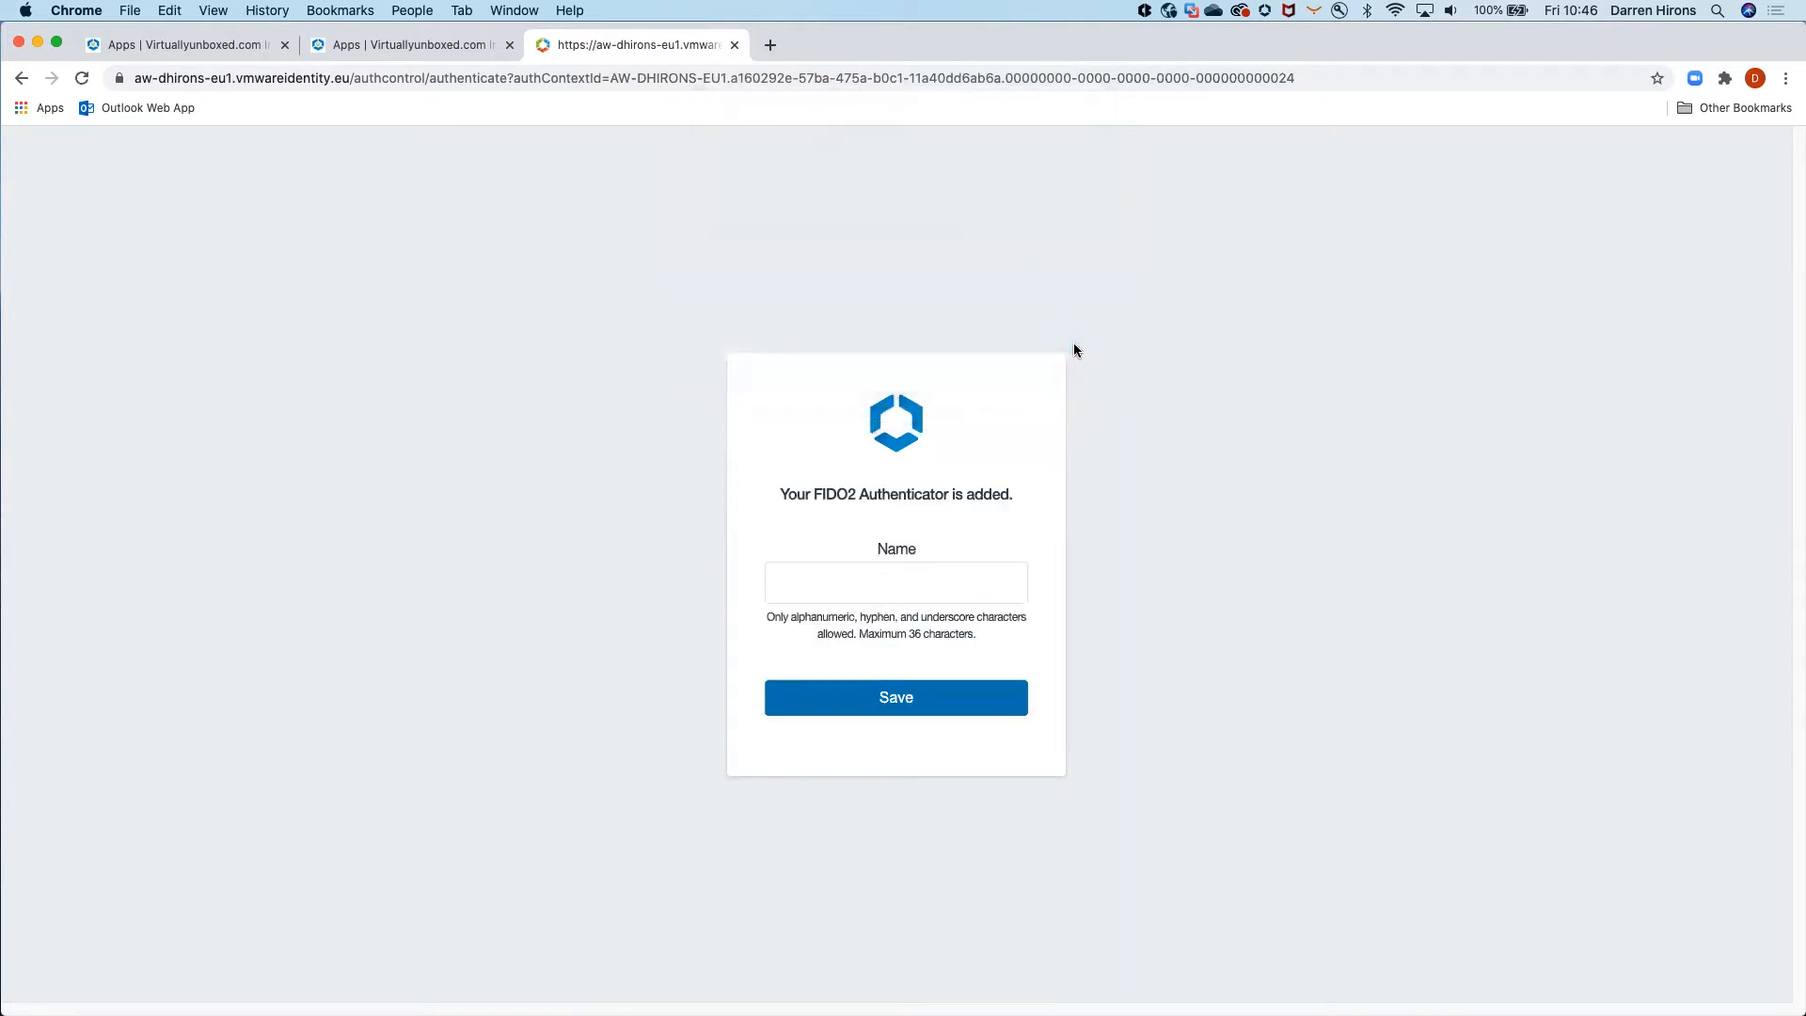
click(914, 575)
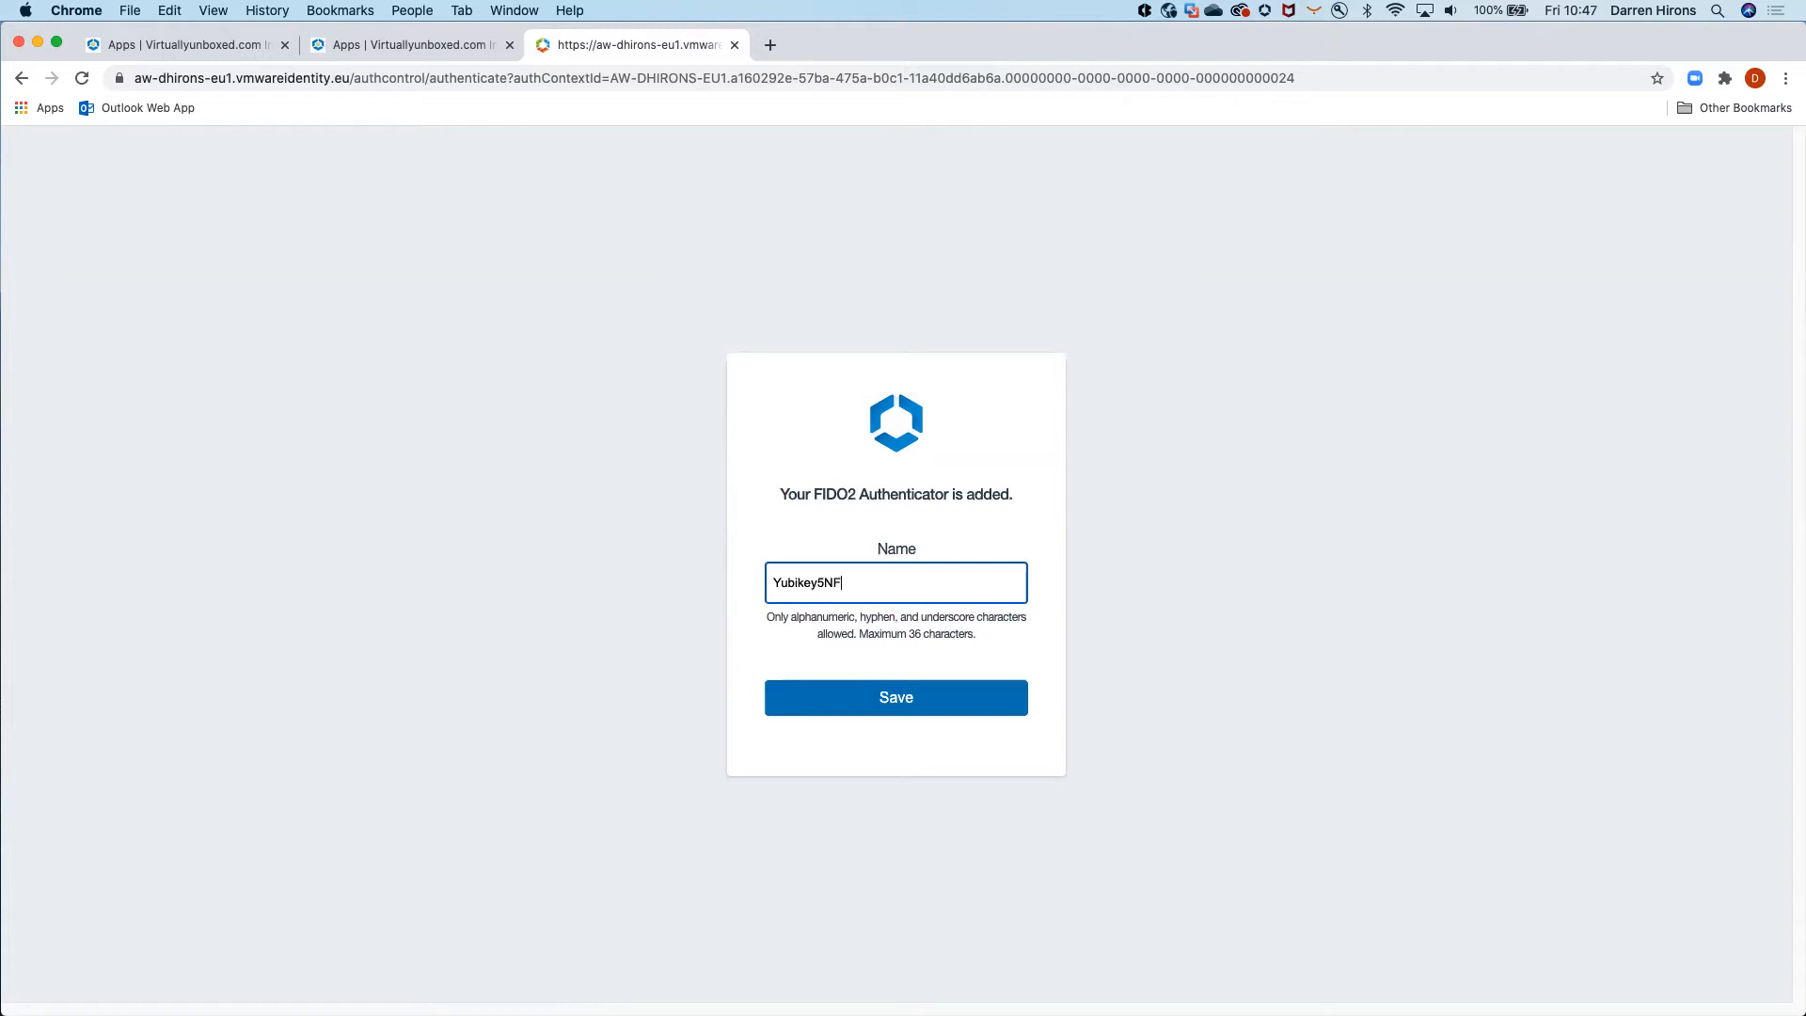
Name the key 'Yubikey5NFC', sign in to Salesforce with it, then return to the apps catalog
text(Yubikey5NFC)
click(915, 697)
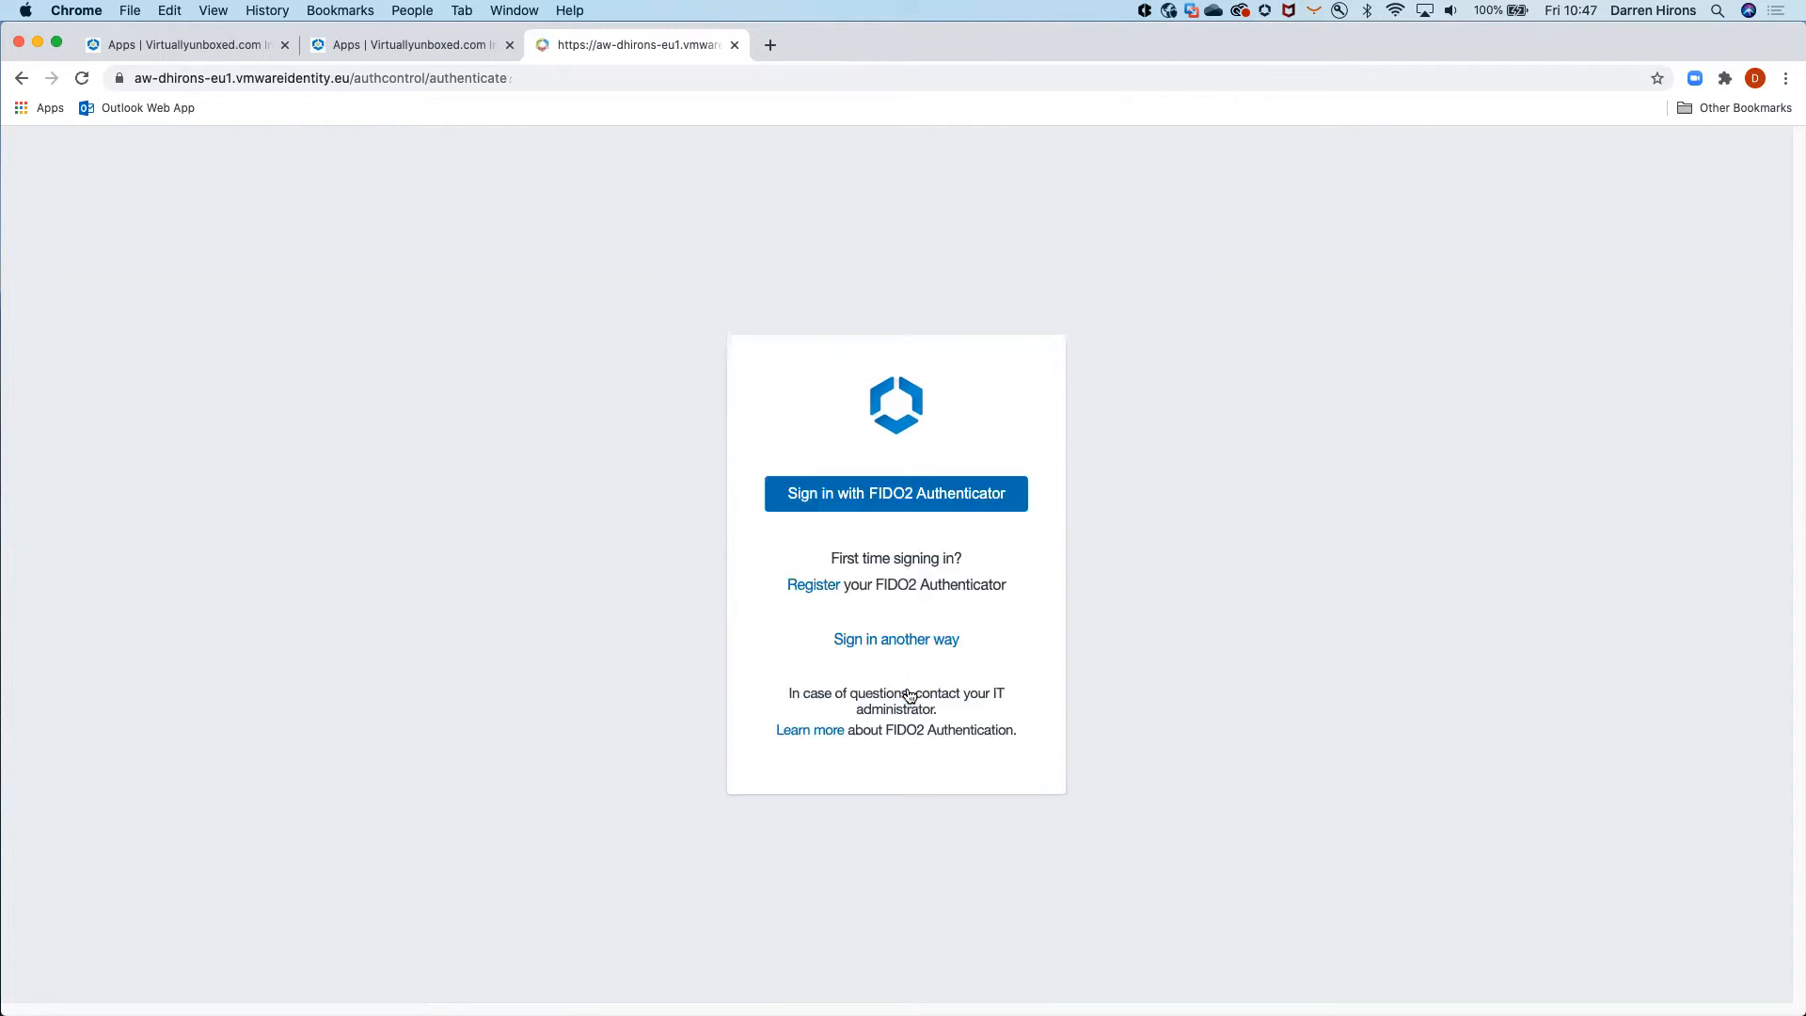
click(902, 495)
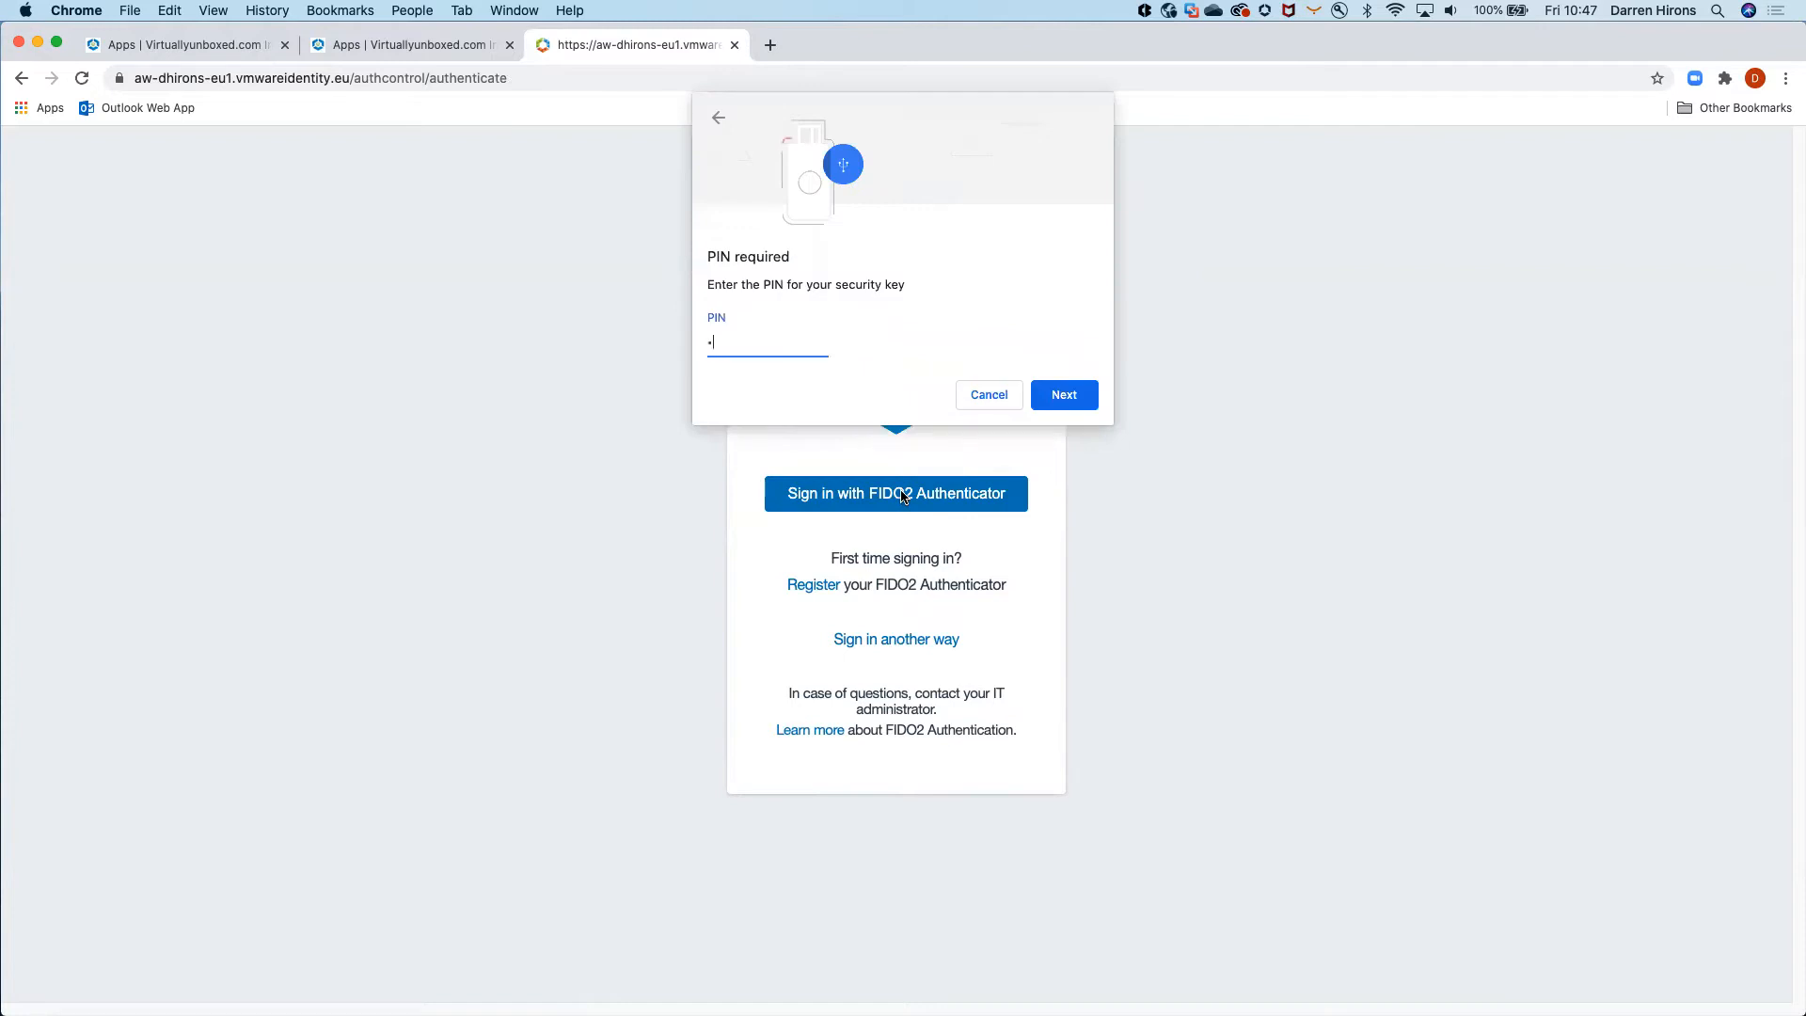
click(1071, 391)
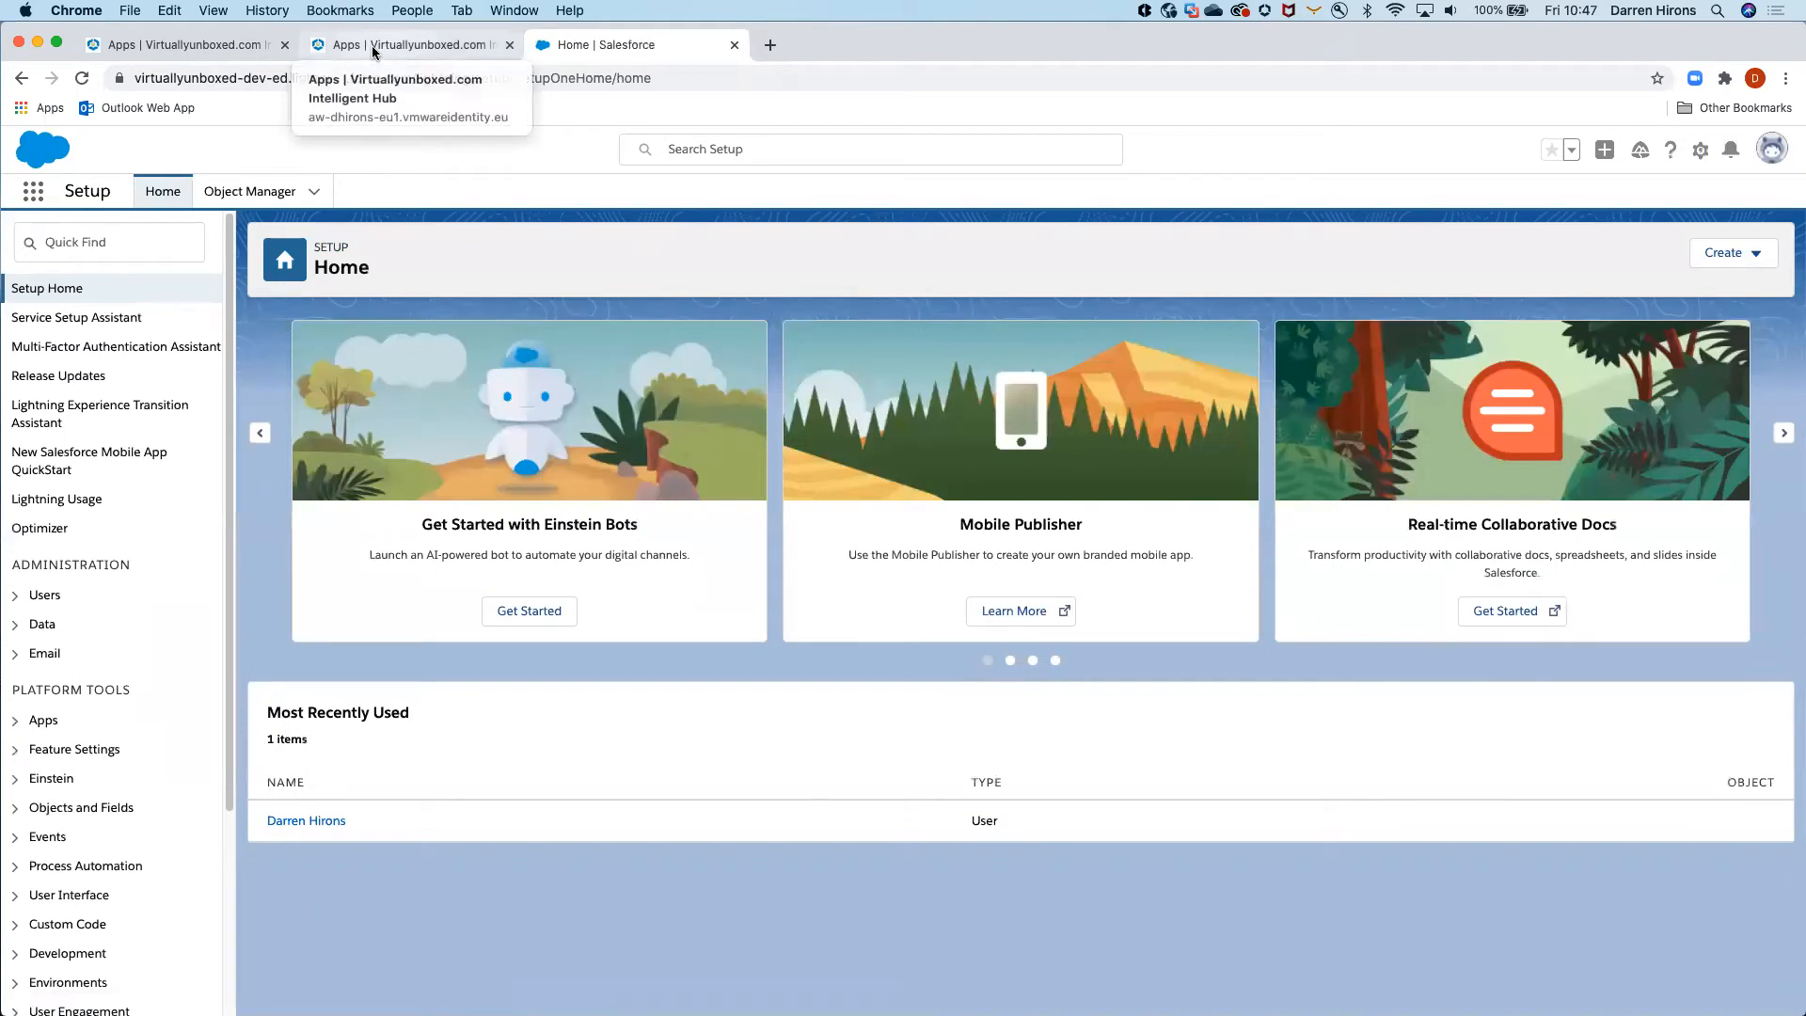
click(373, 47)
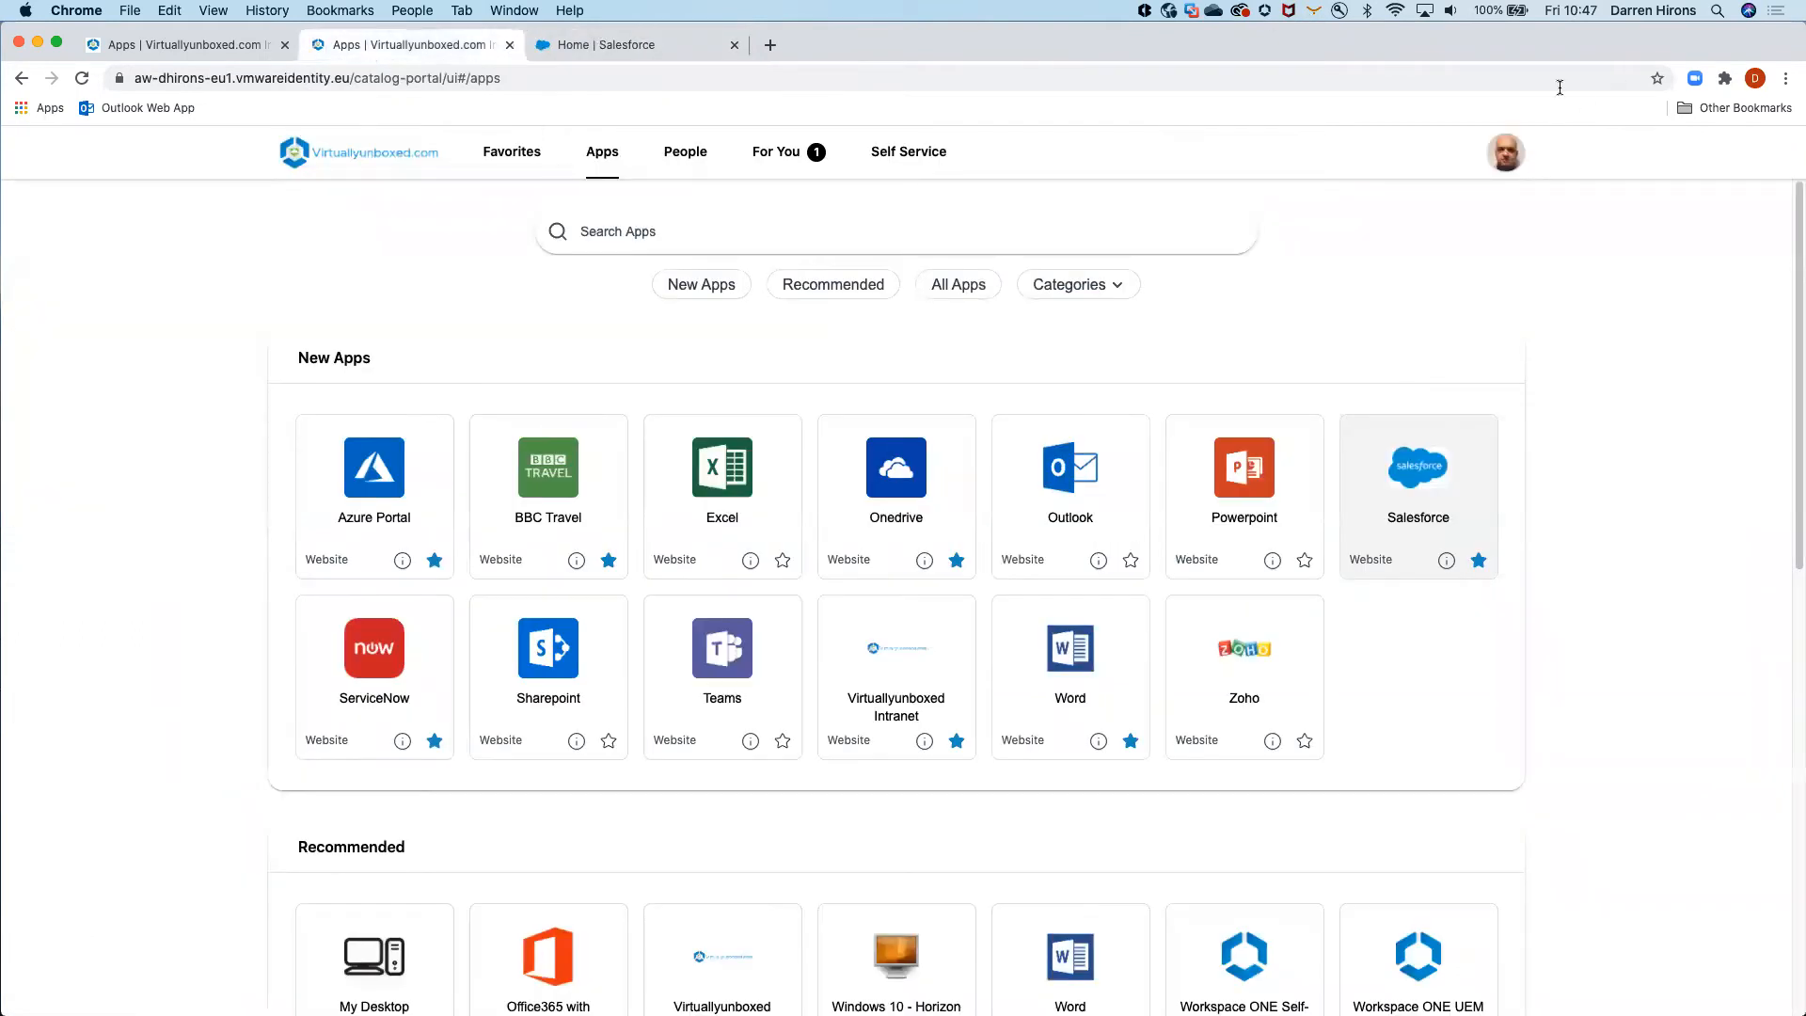
click(1506, 153)
In the admin console, open the user's Two-Factor Authentication tab and select Yubikey5NFC
click(1391, 284)
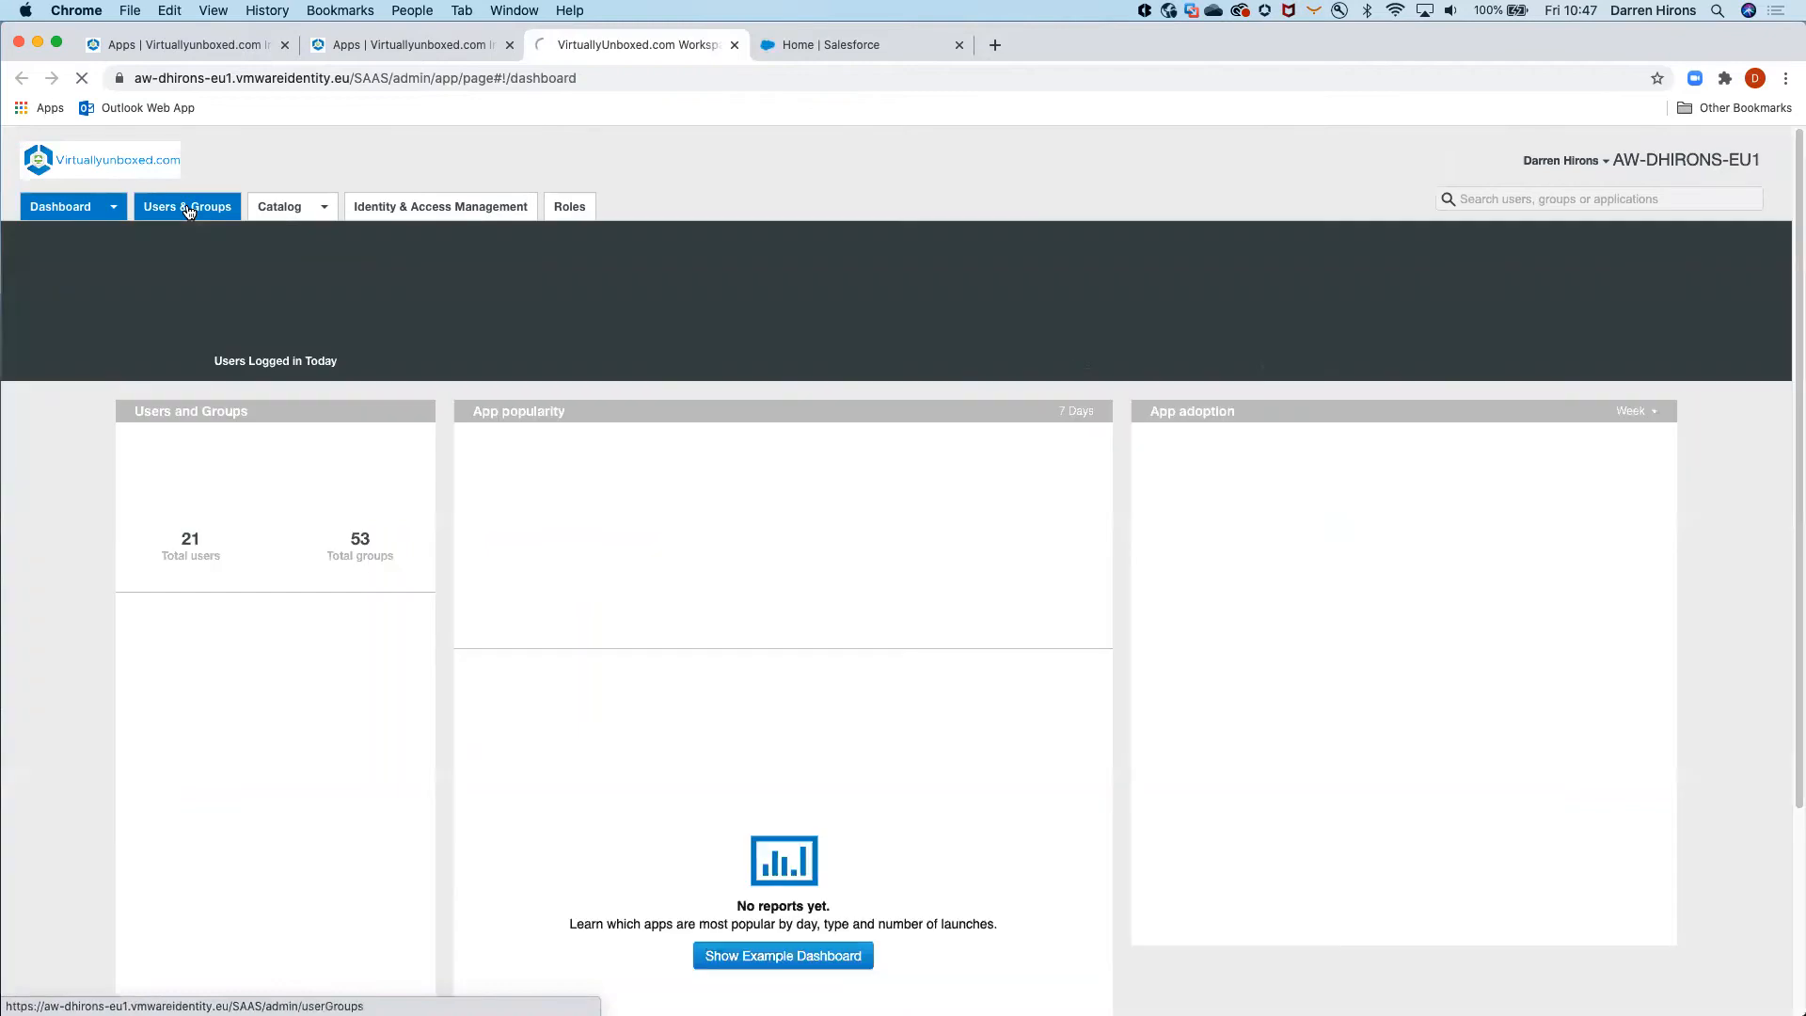
click(187, 207)
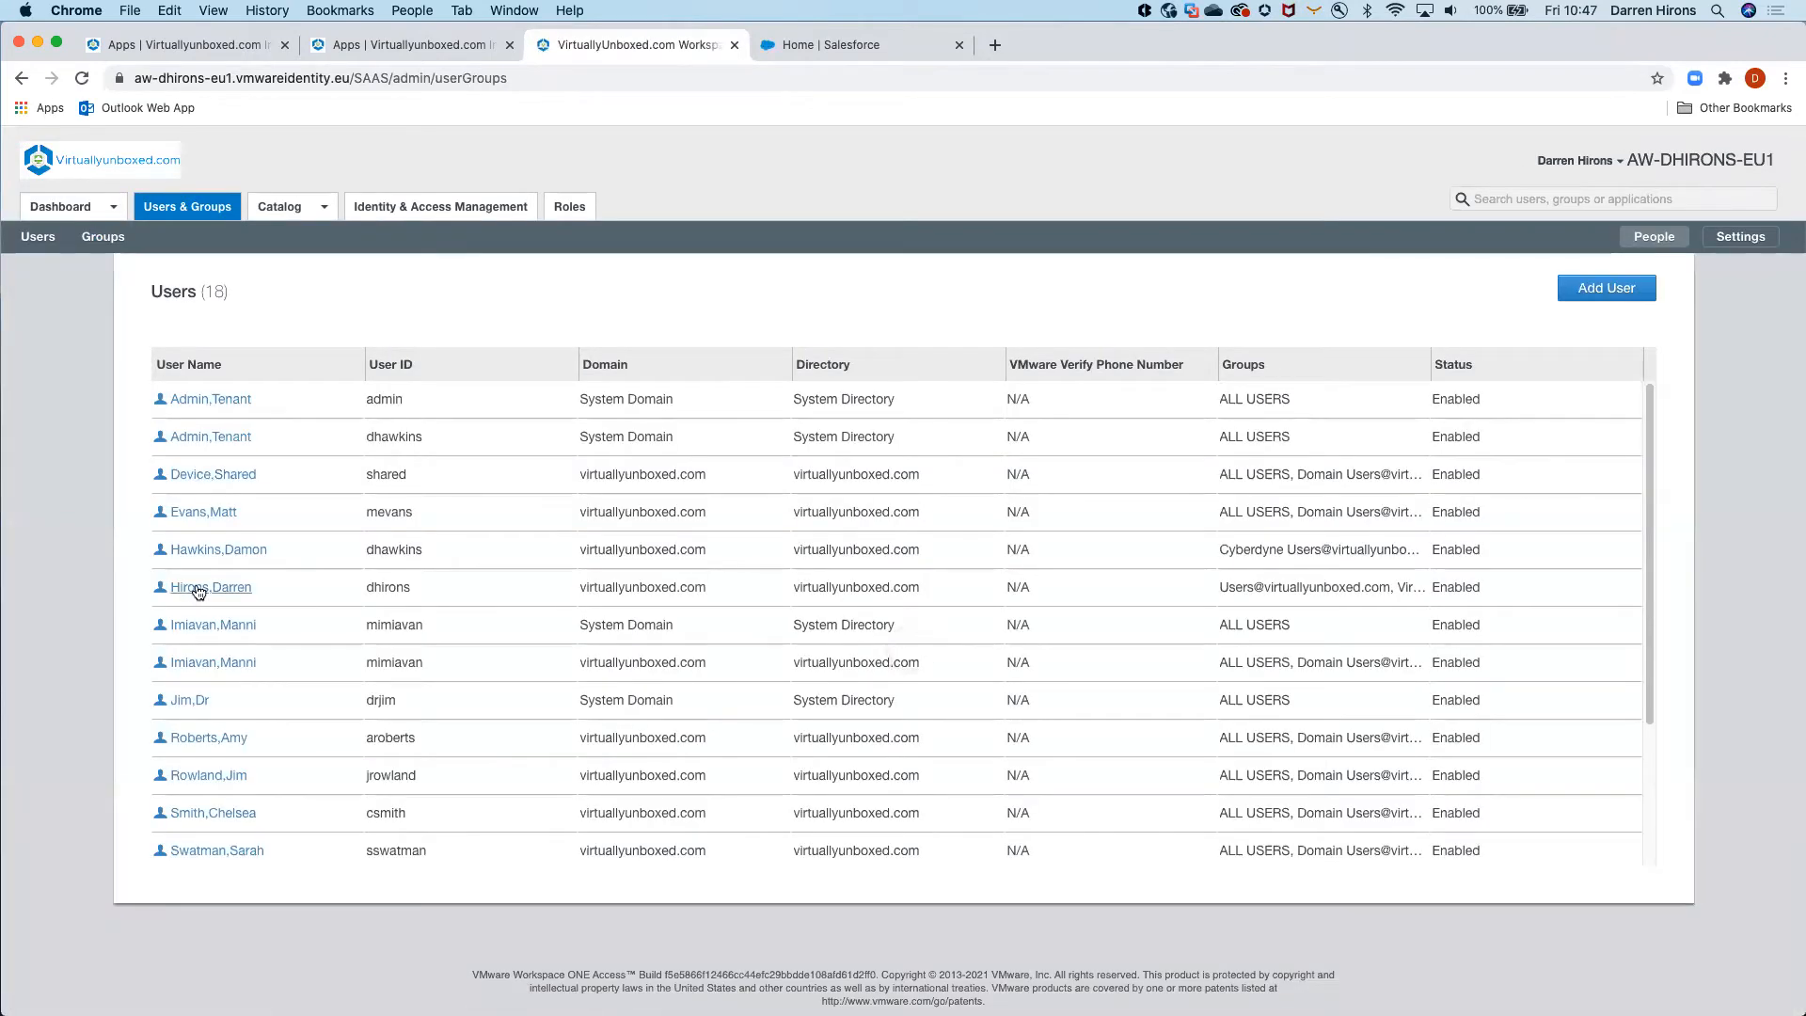
click(198, 588)
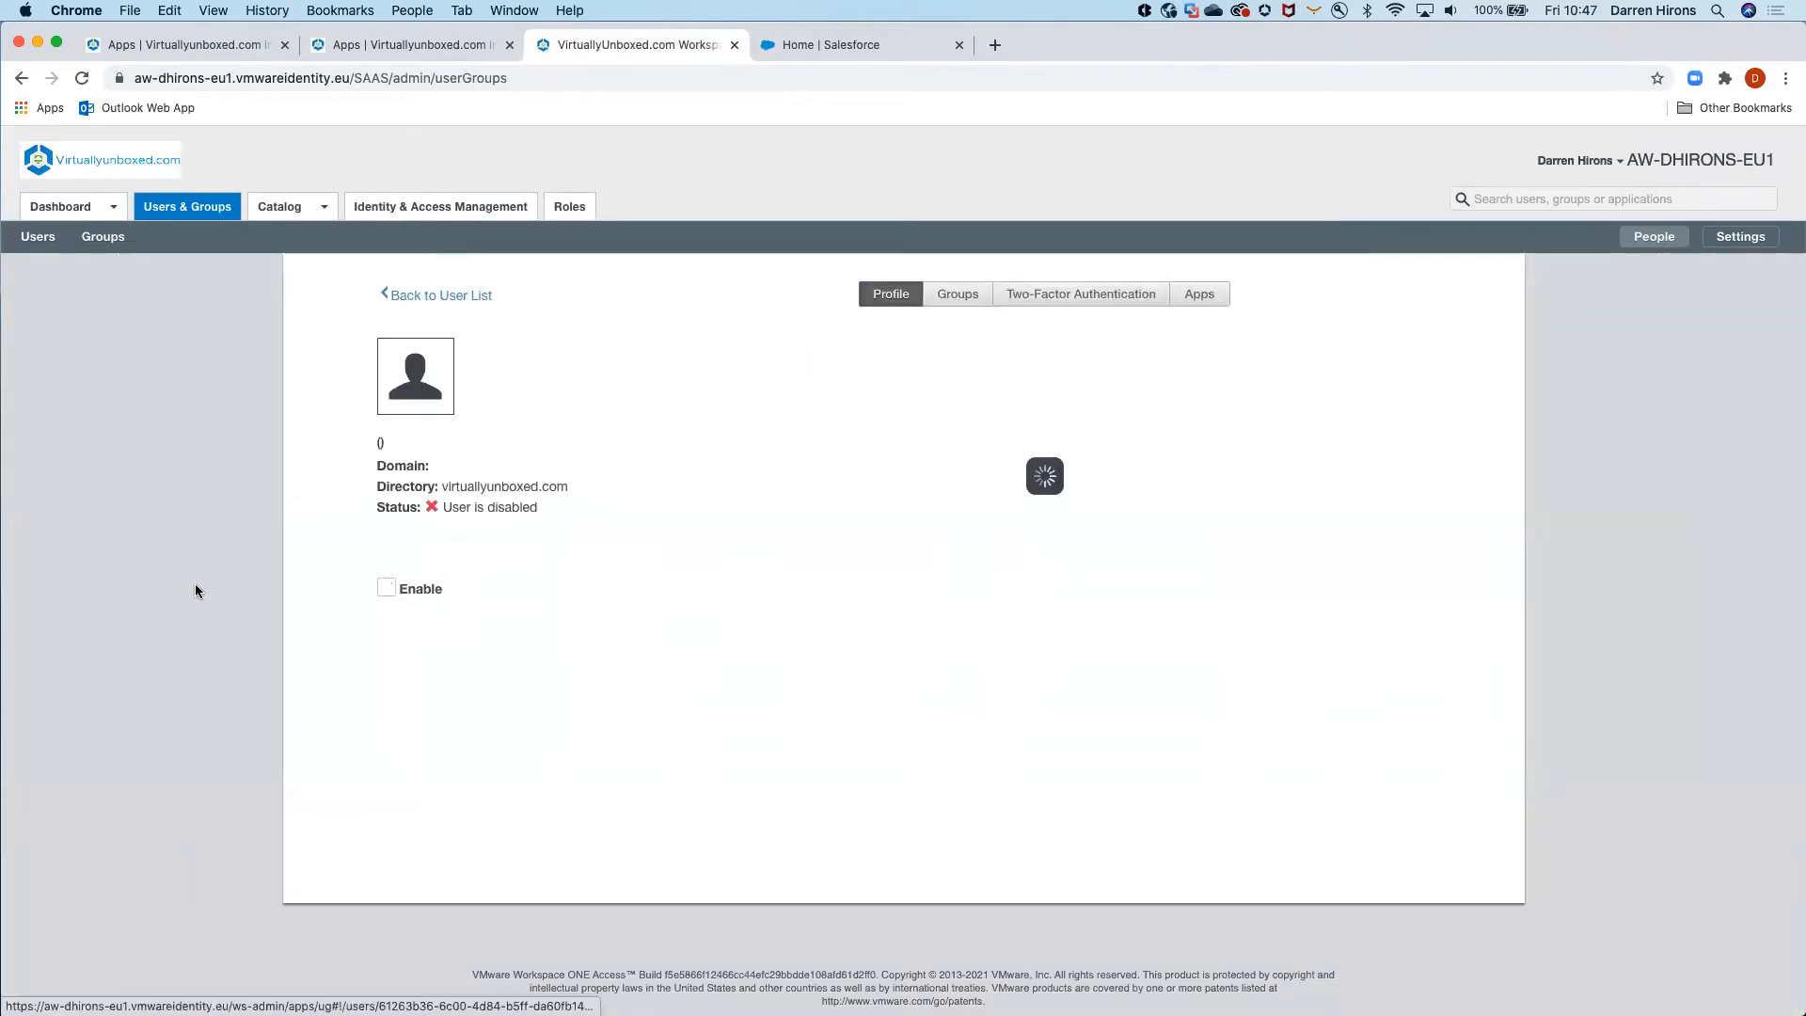
click(1073, 297)
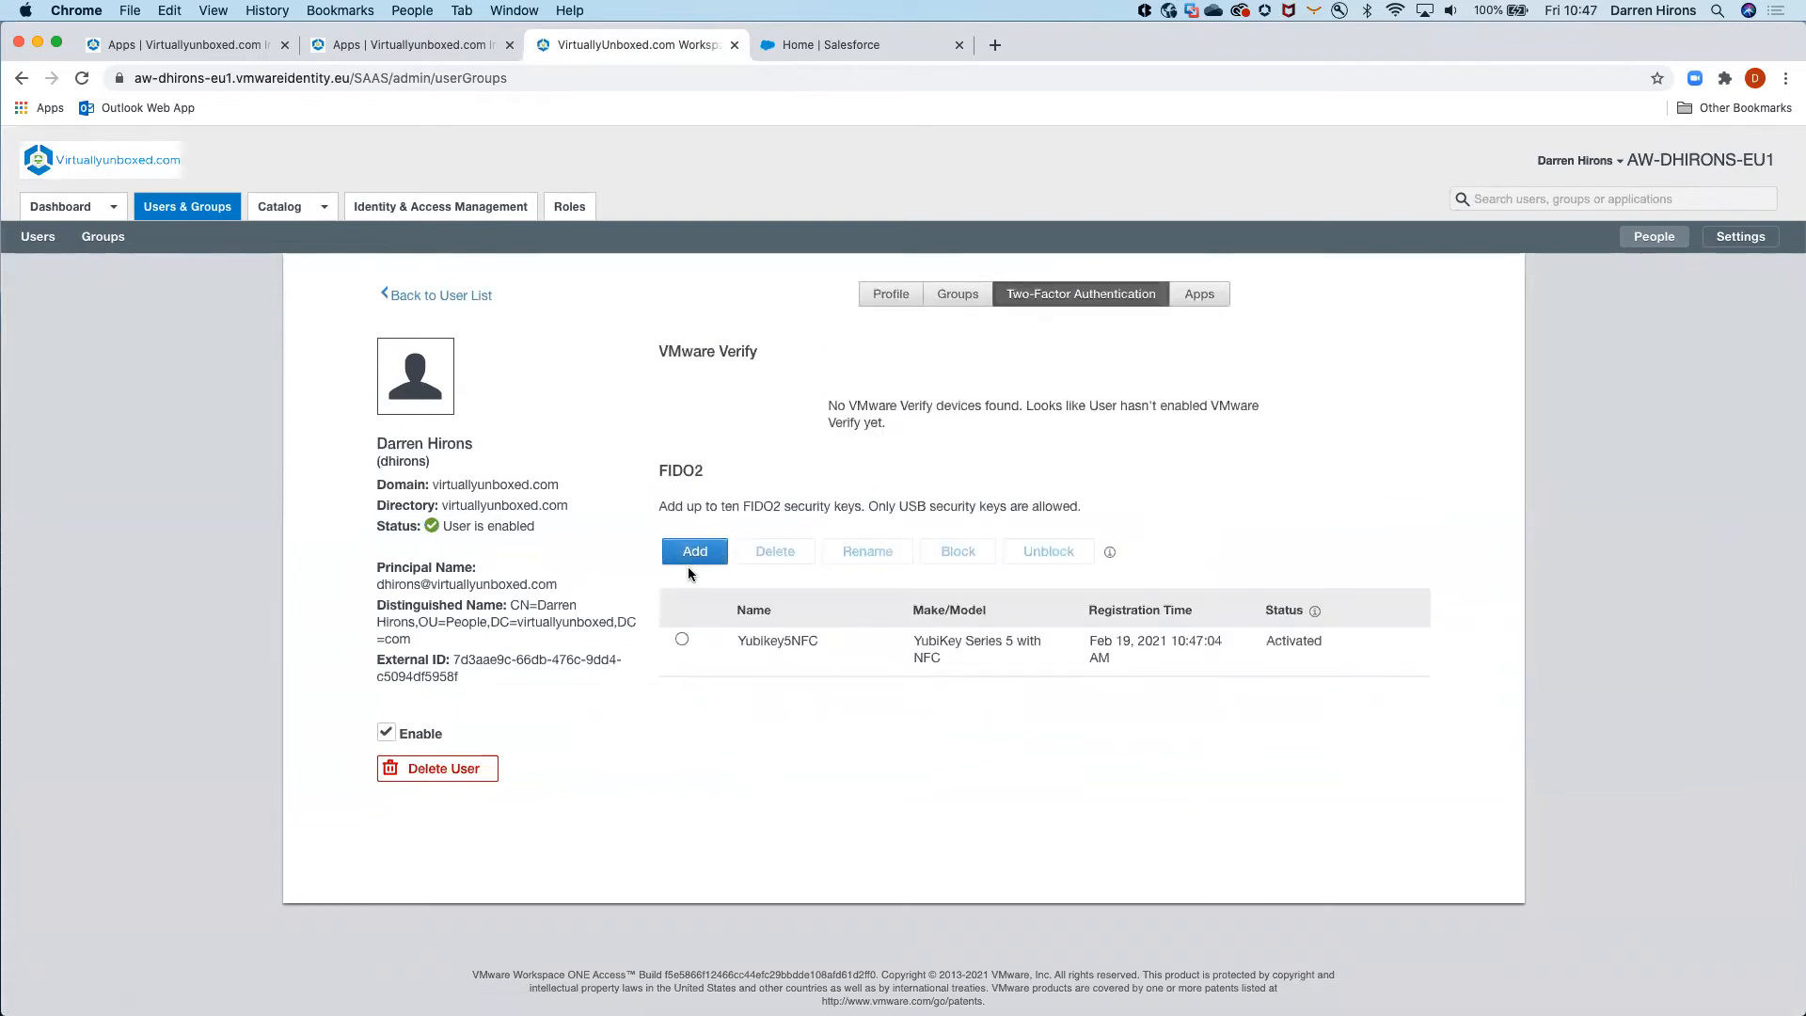
click(682, 640)
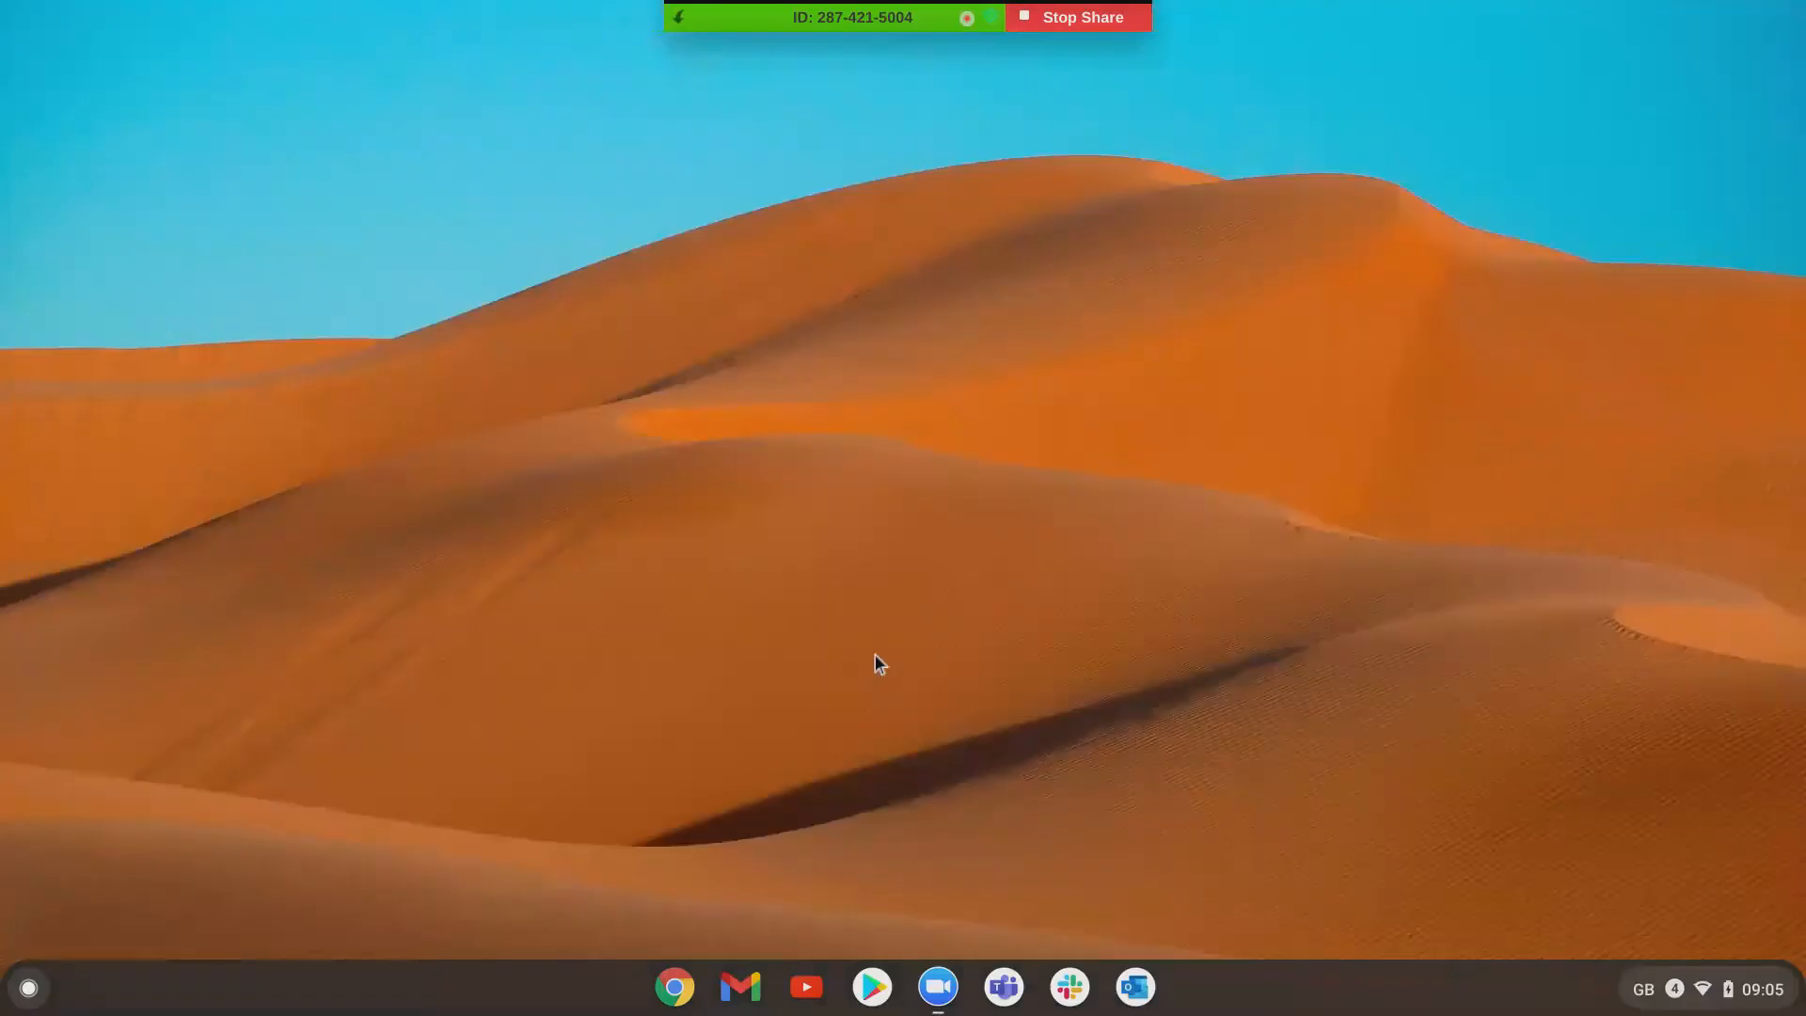
On the Chromebook, sign in to Workspace ONE for virtuallyunboxed.com and launch Salesforce from Favorites
click(675, 987)
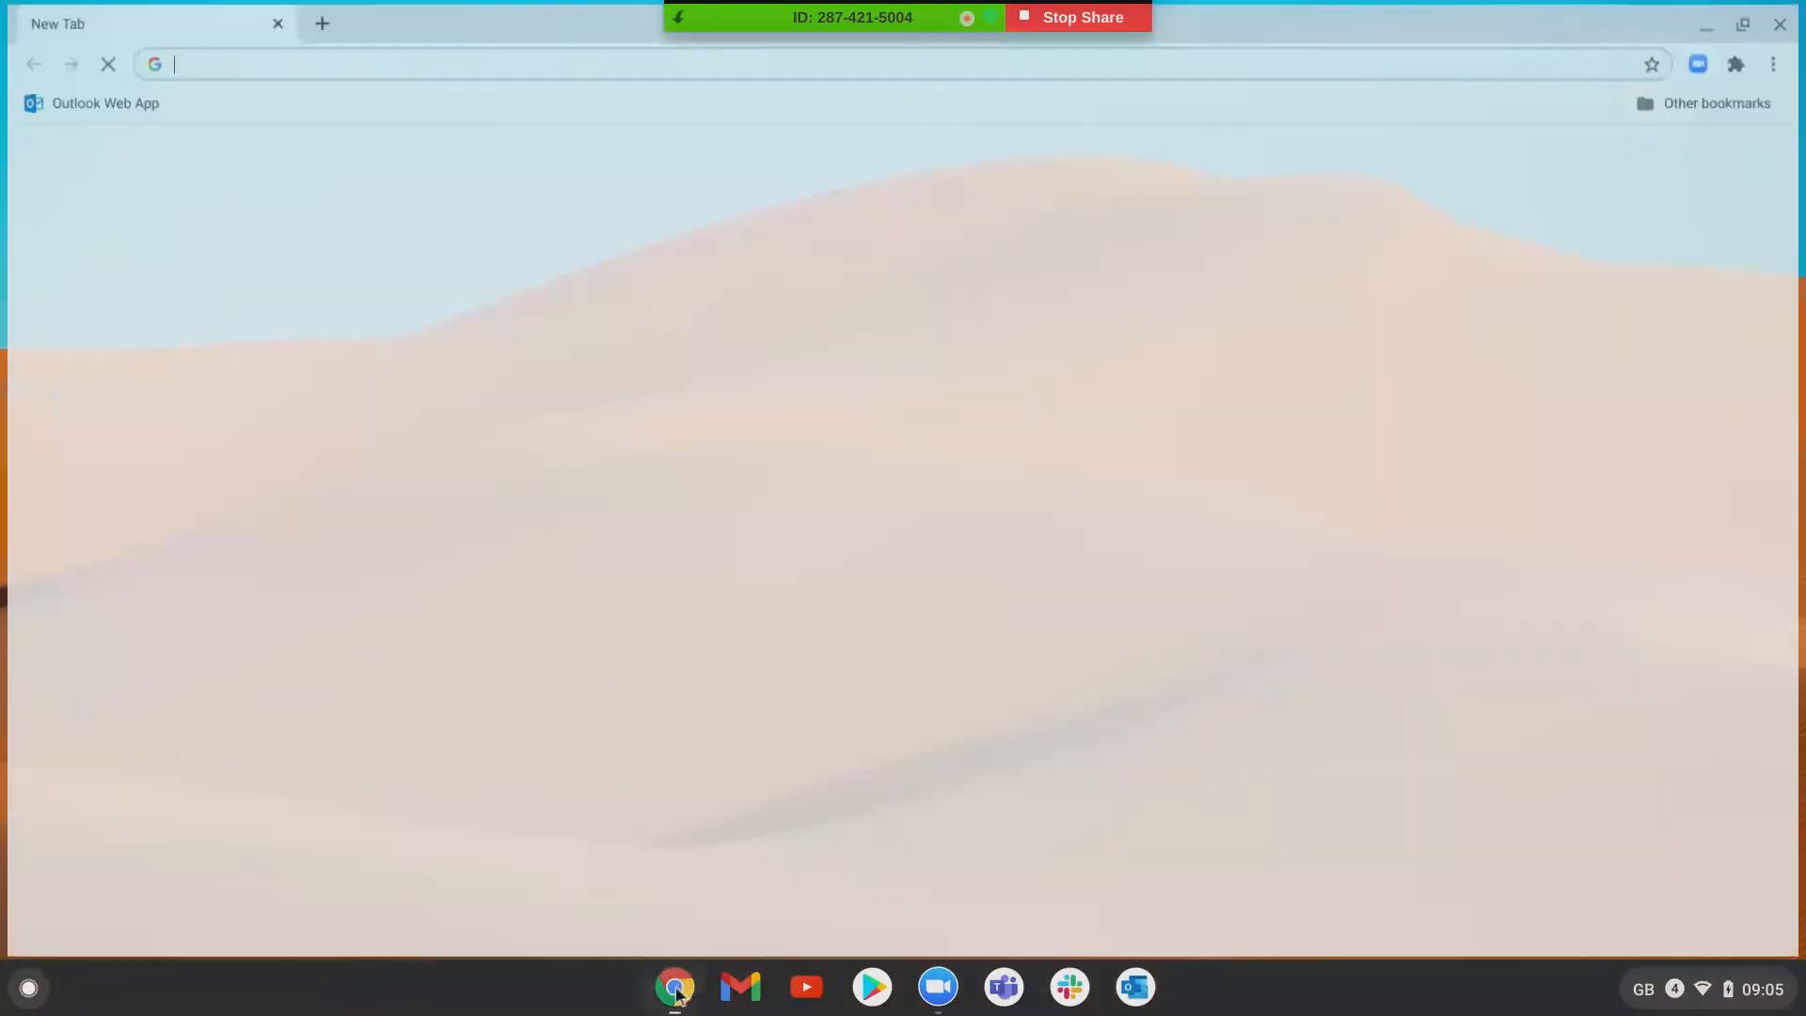
text(aw-dhirons-eu1.vmwareidentity.eu)
key(Return)
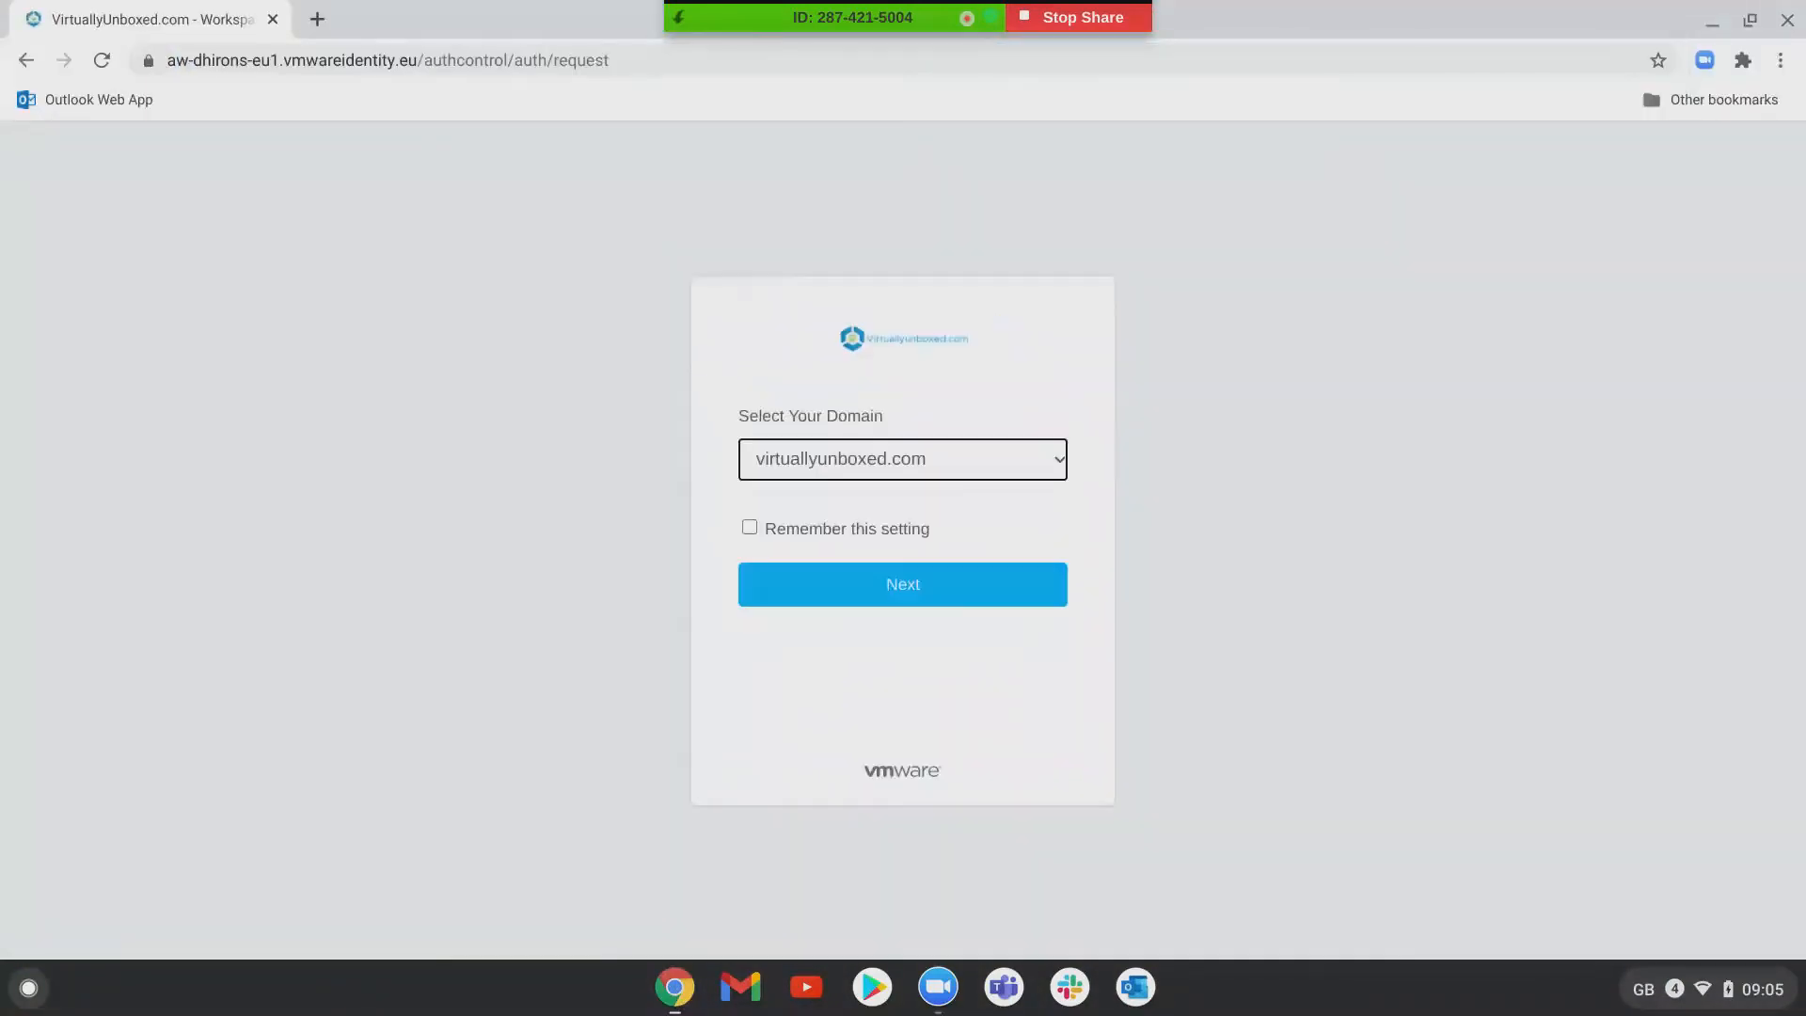
click(907, 596)
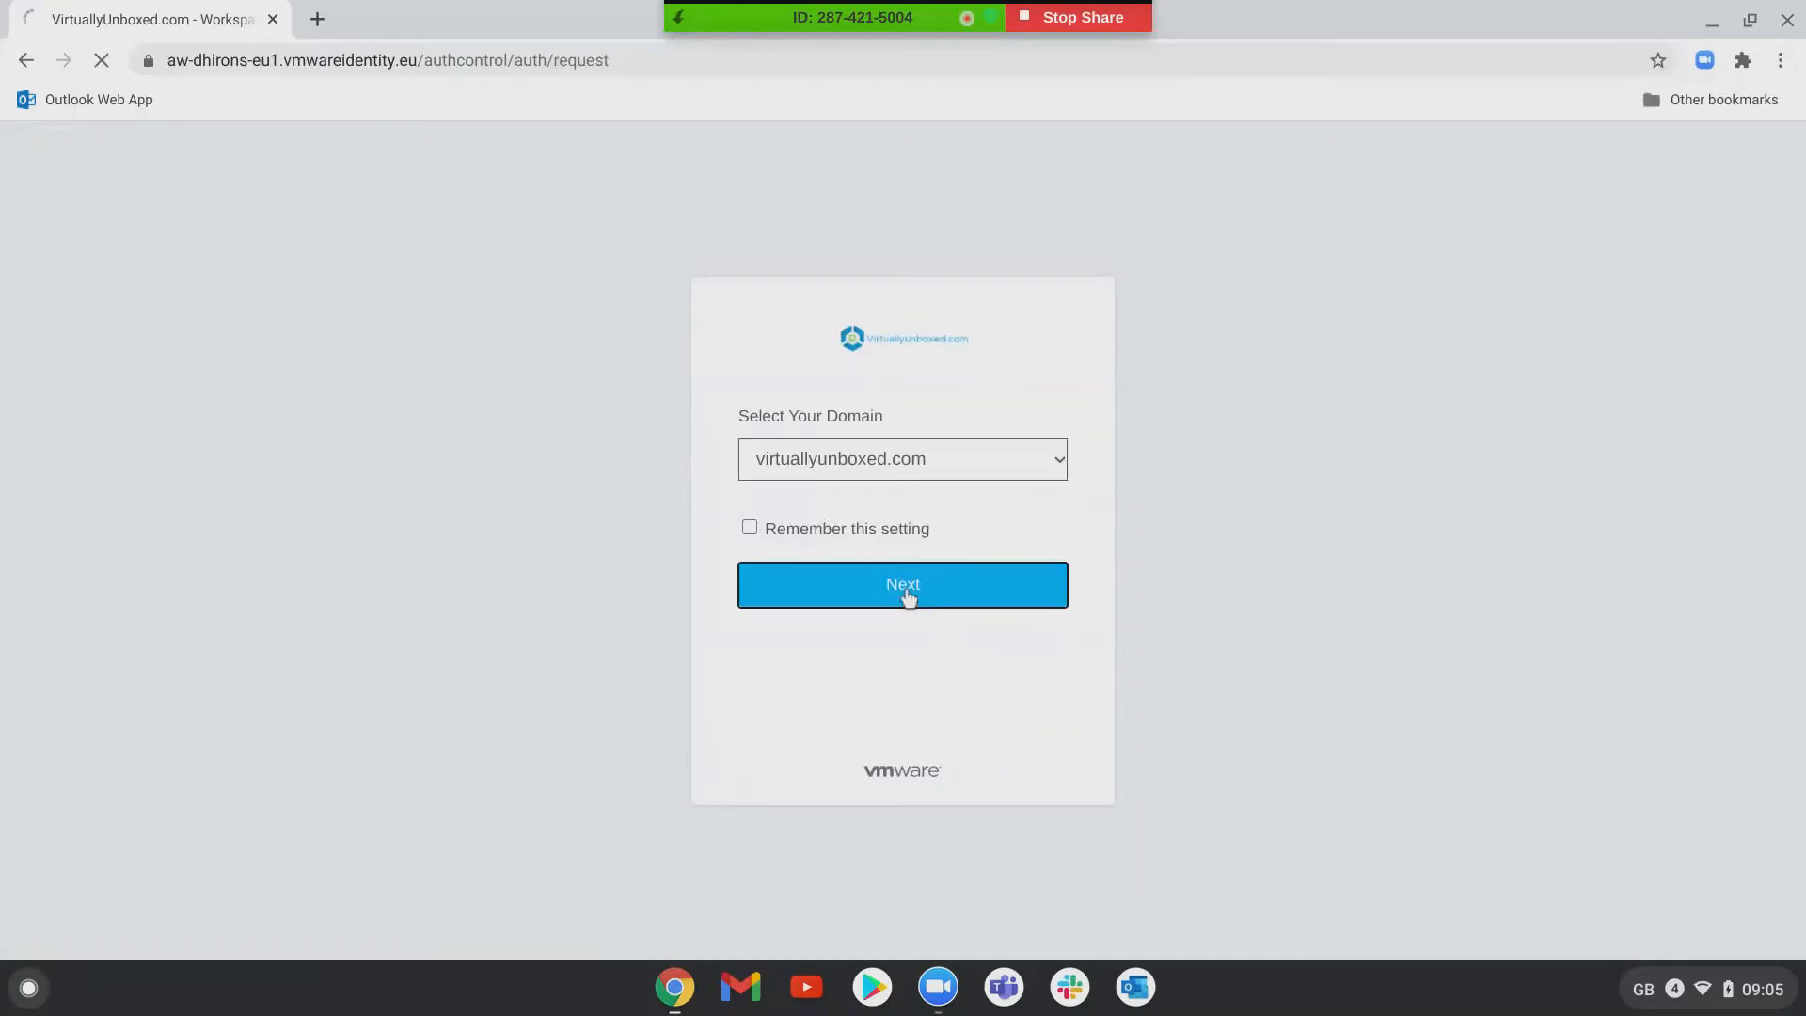
click(902, 613)
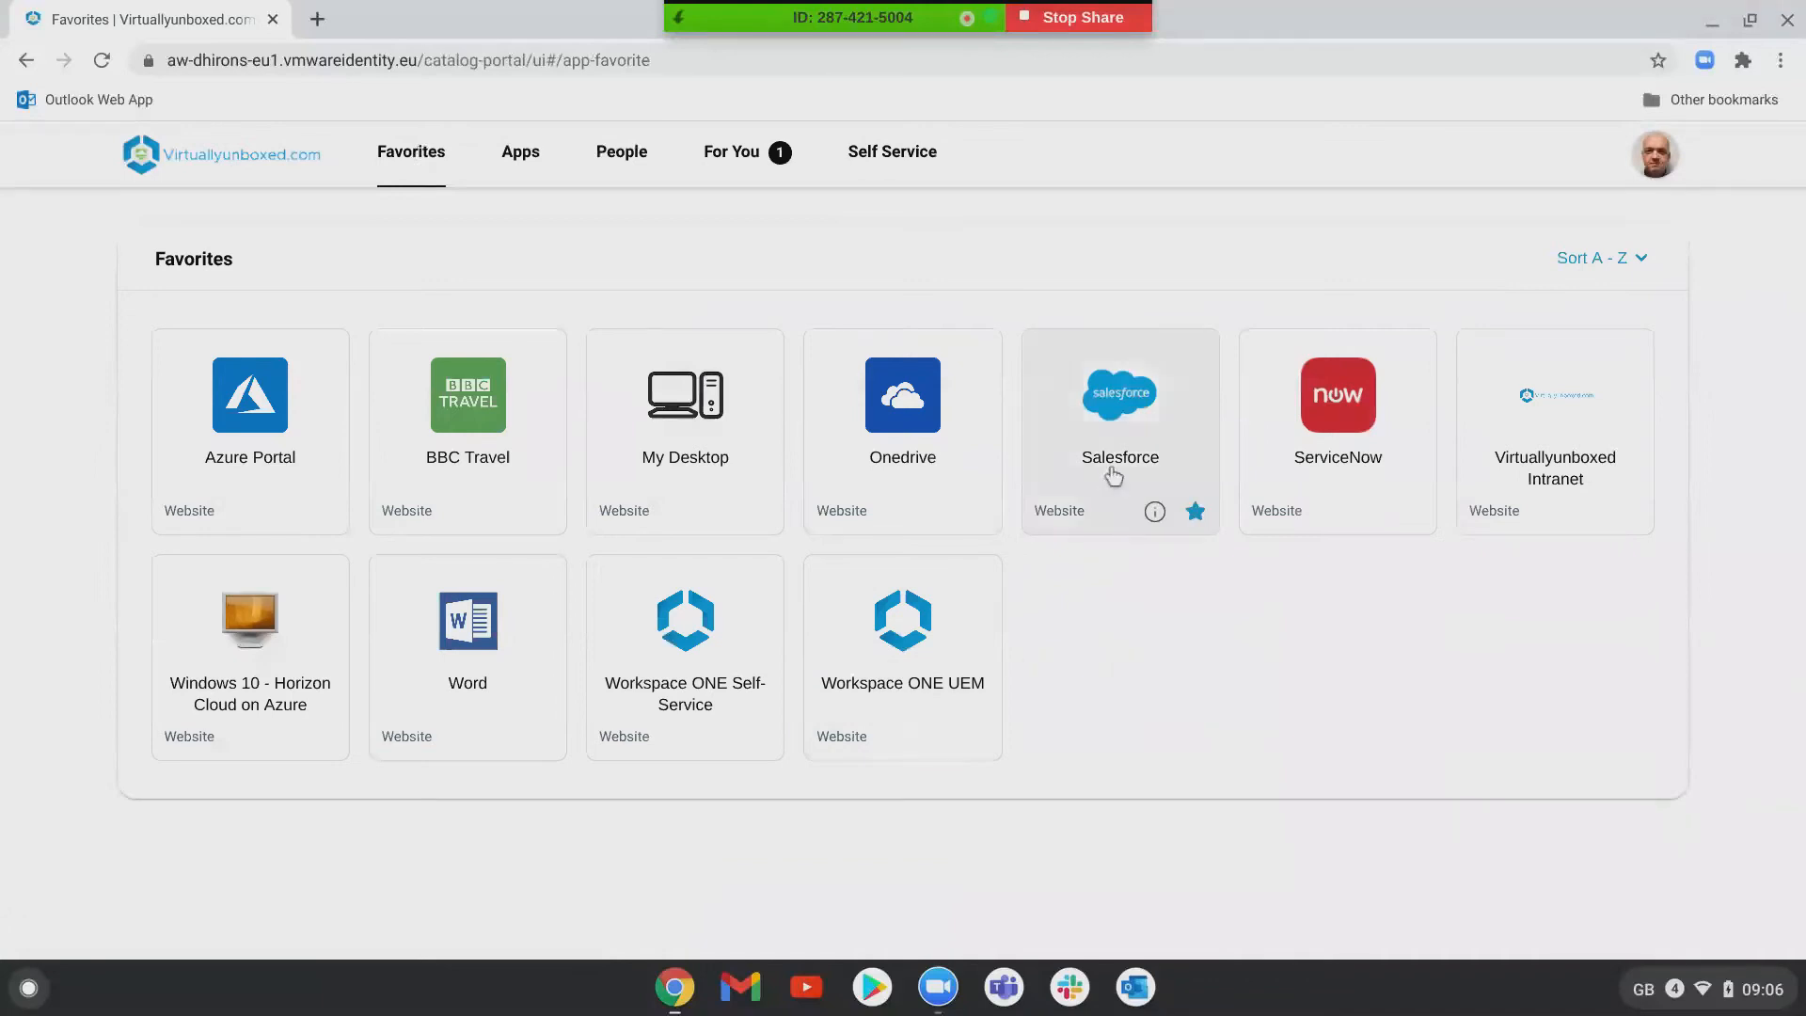
click(1116, 435)
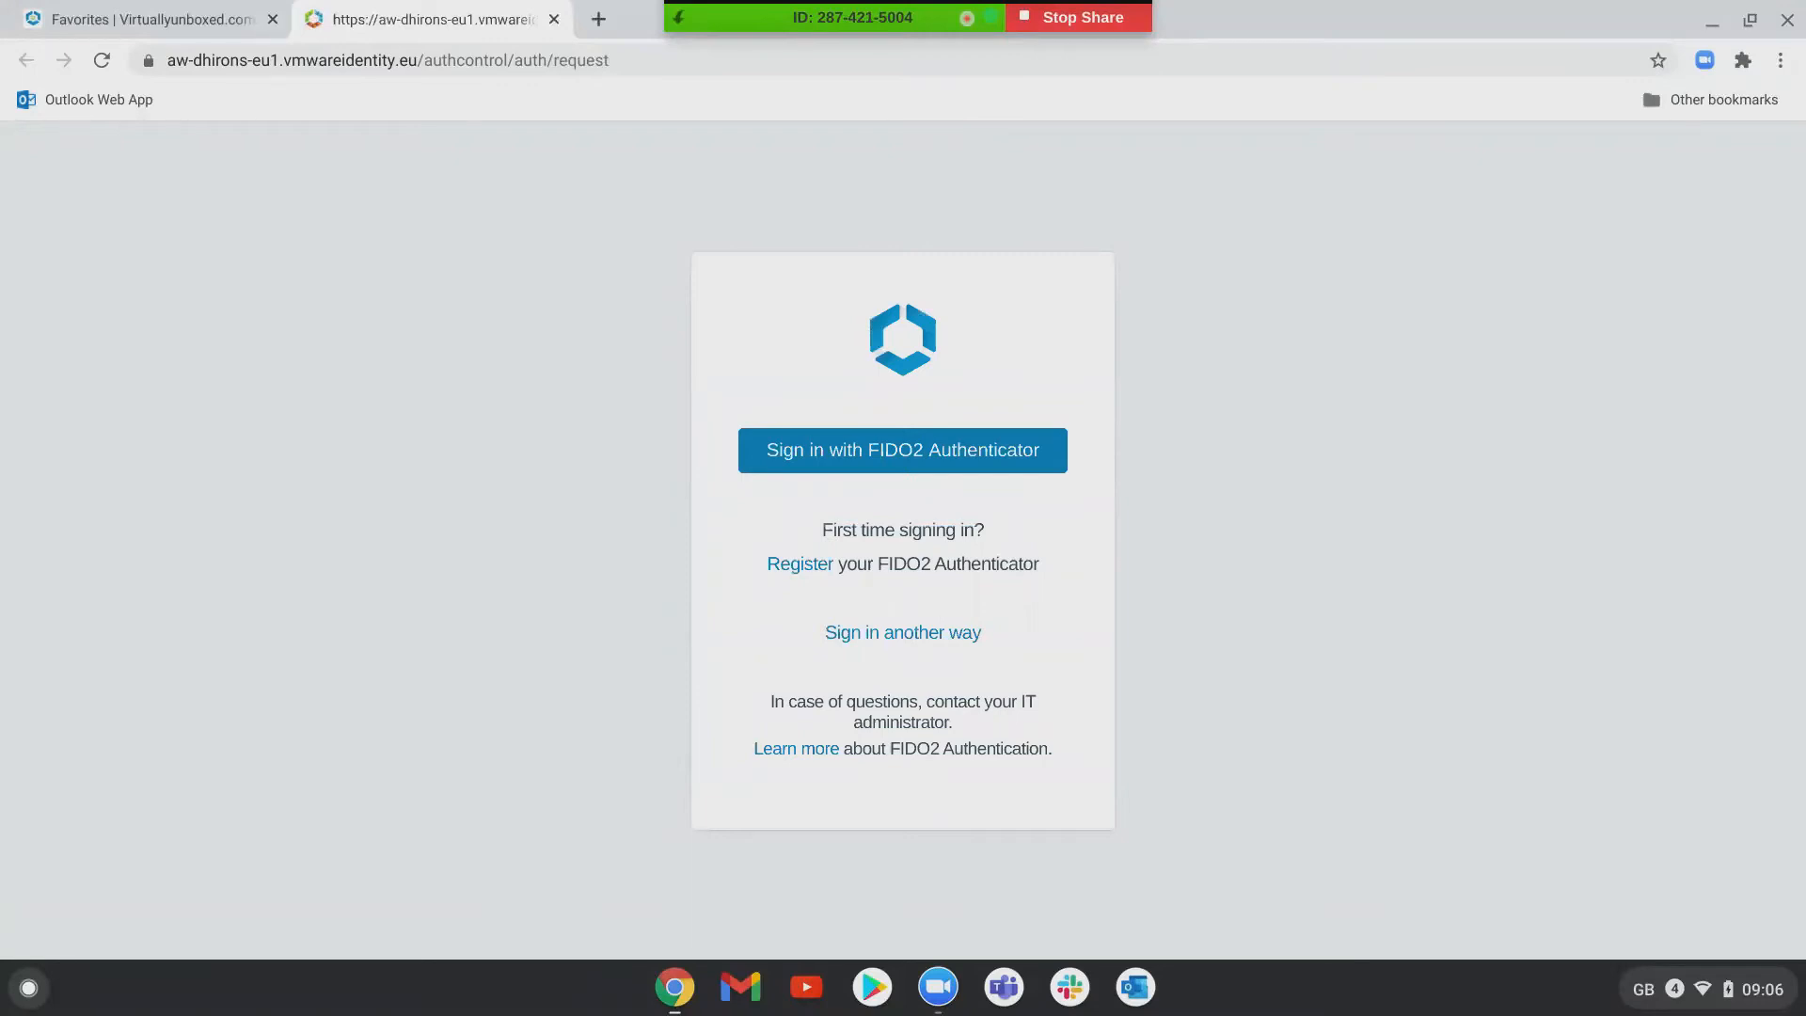
Choose Sign in with FIDO2 Authenticator on the Chromebook and submit the security key PIN
click(881, 454)
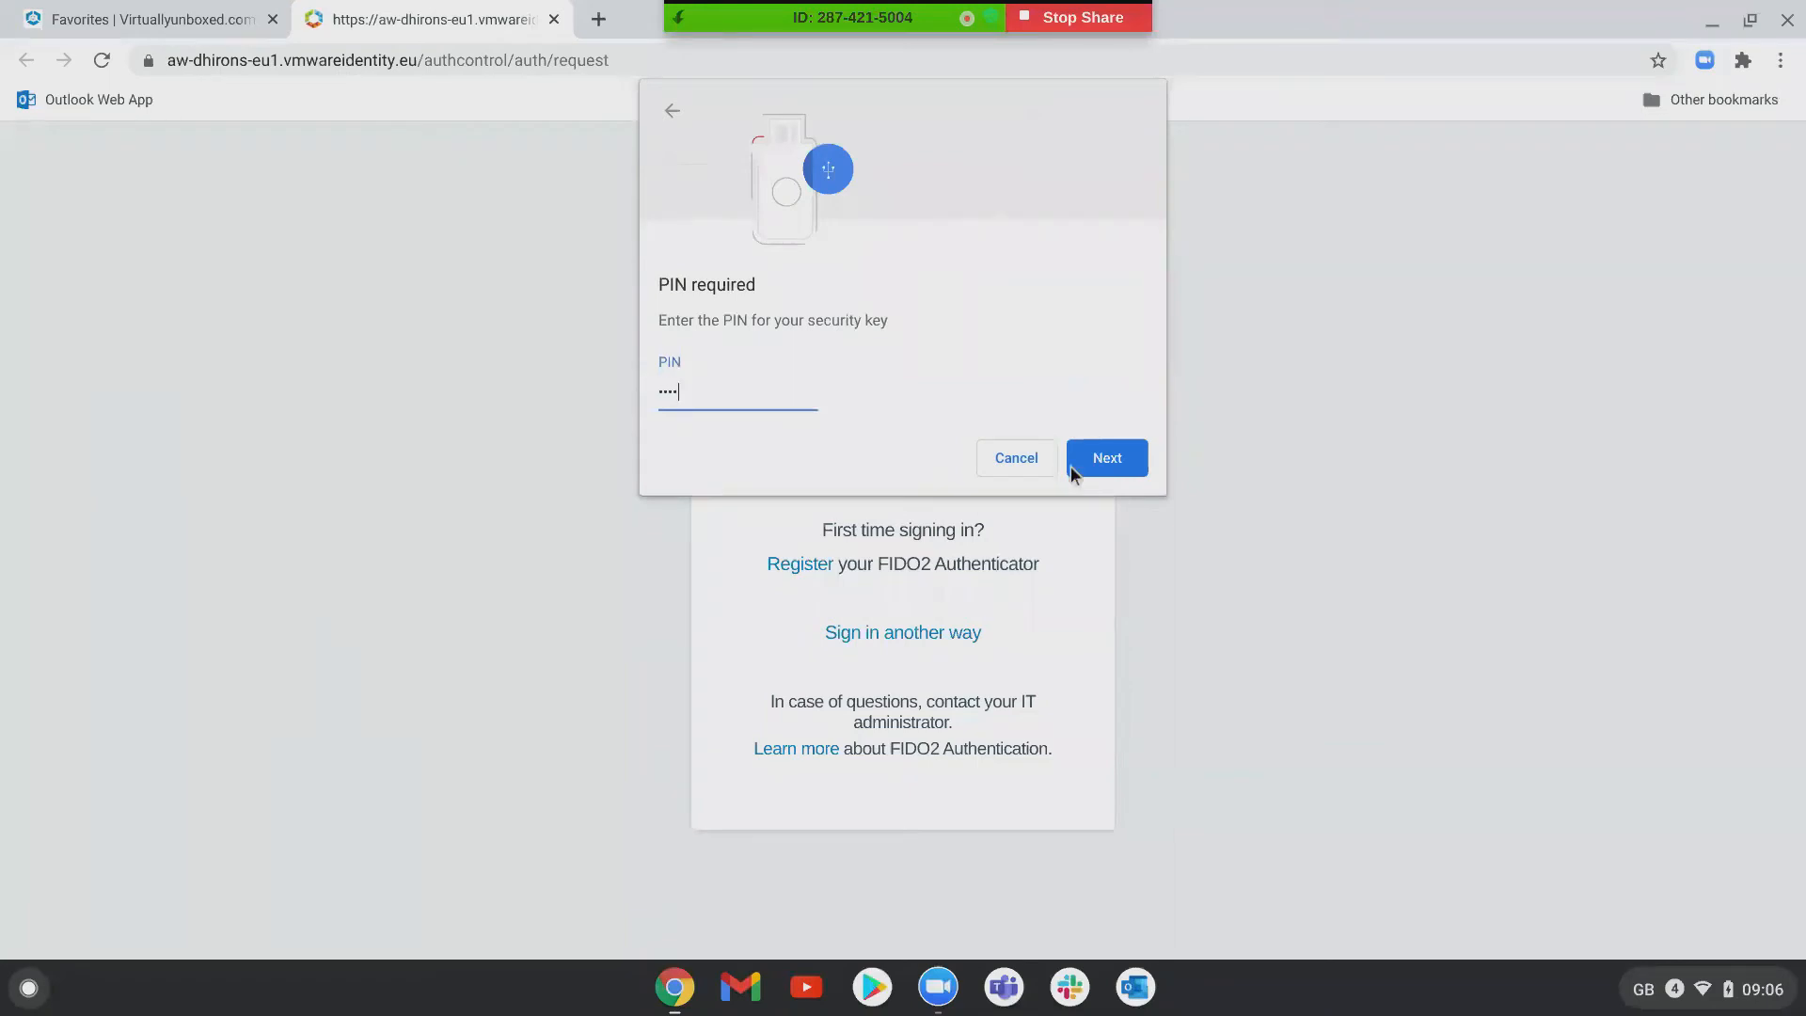
click(1101, 459)
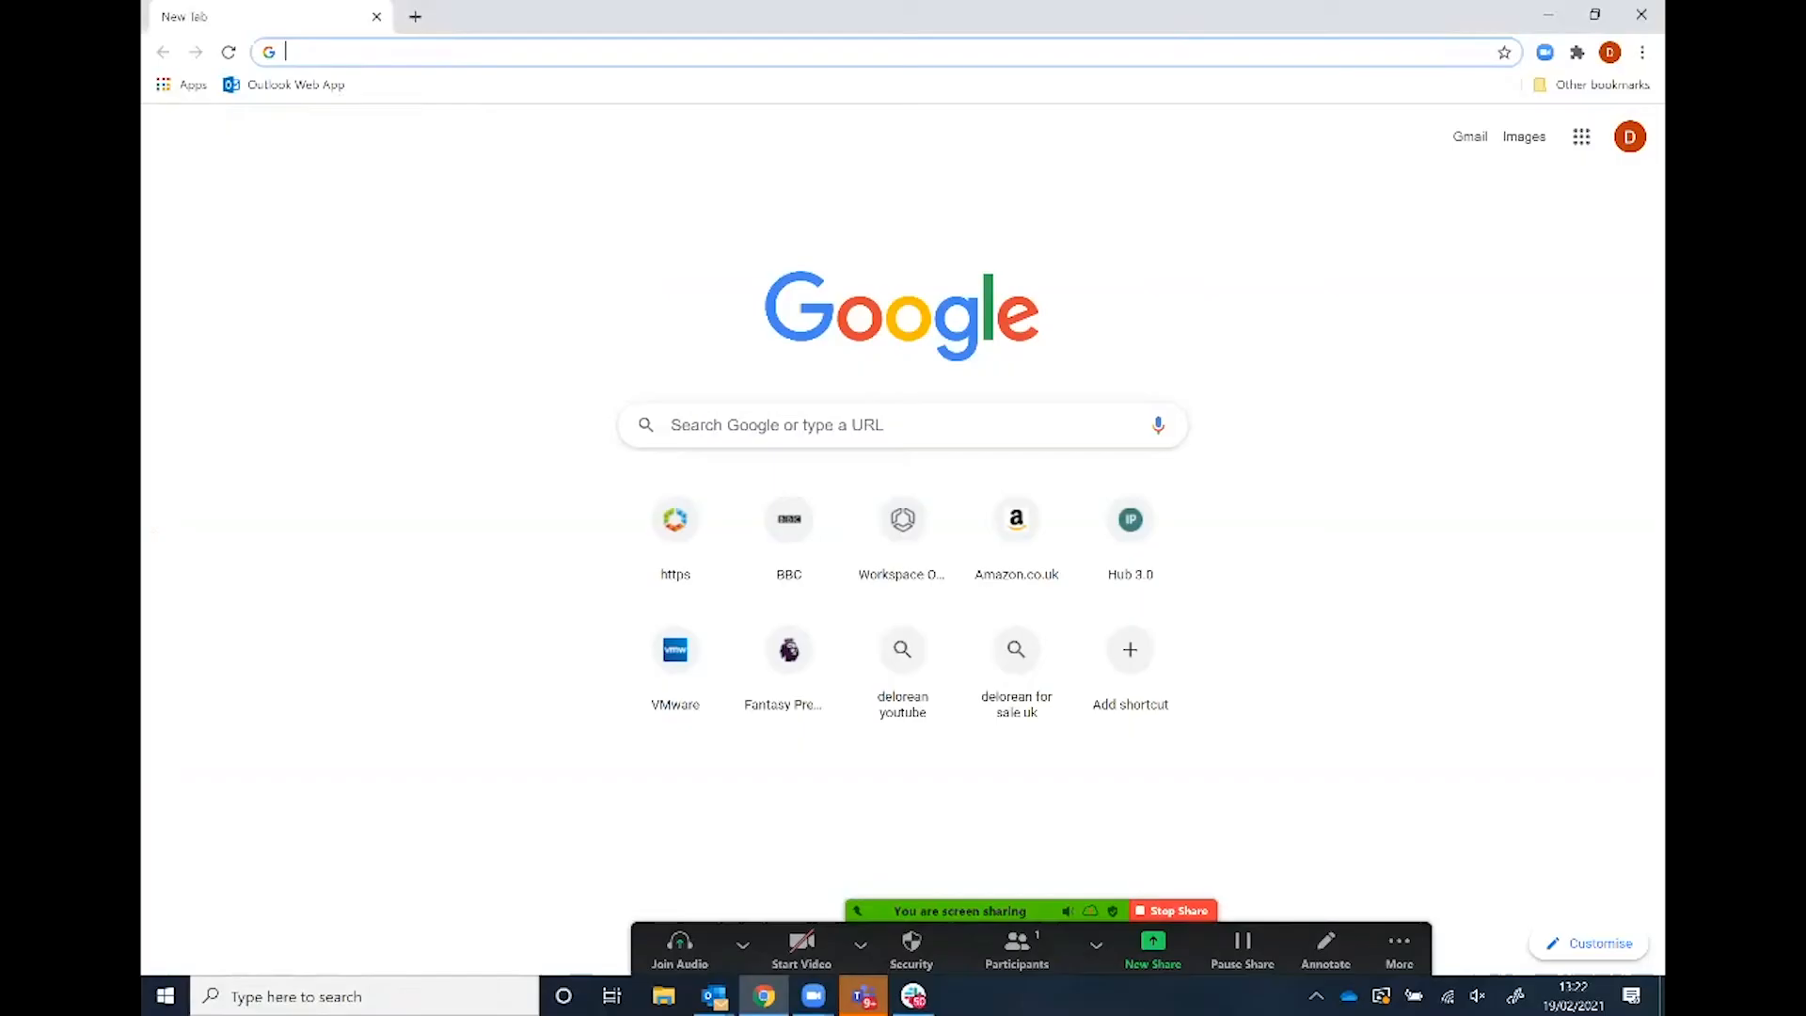
Load the Workspace ONE Access portal address in the Windows browser
text(aqw)
key(BackSpace)
key(BackSpace)
text(w)
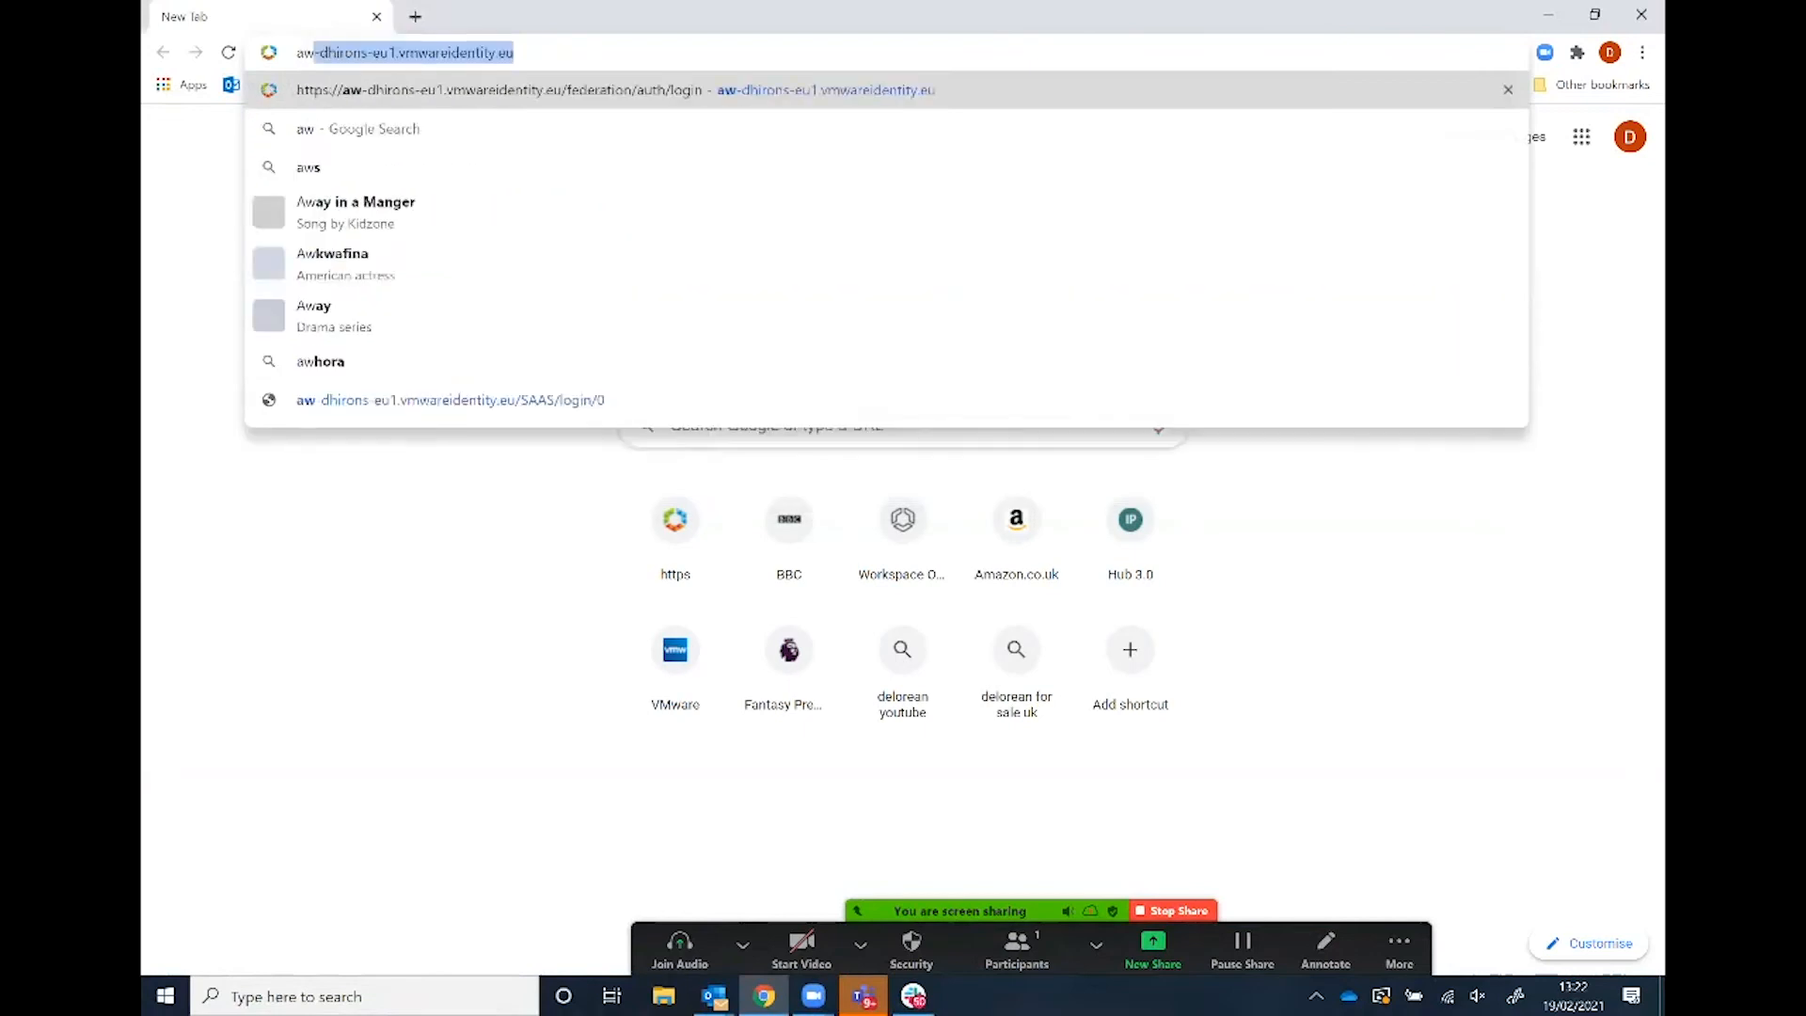
key(Return)
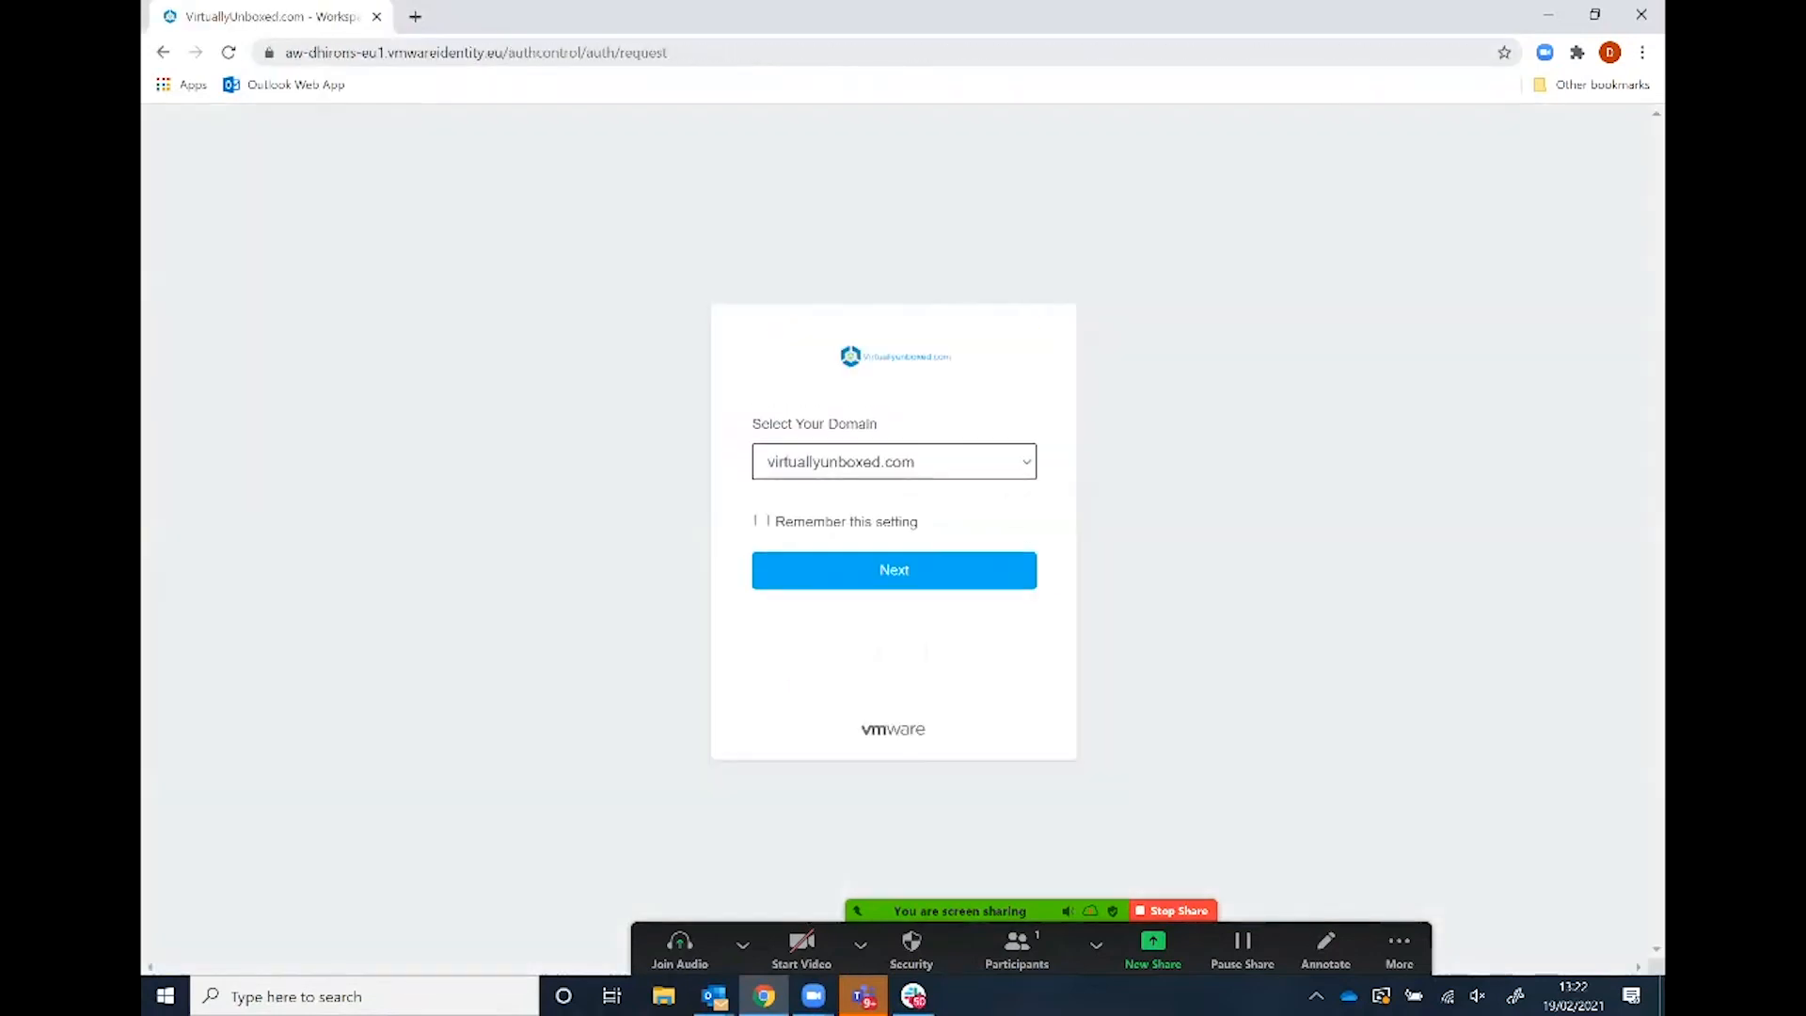
Confirm the virtuallyunboxed.com domain, sign in, and launch Salesforce from the favourite apps
click(894, 570)
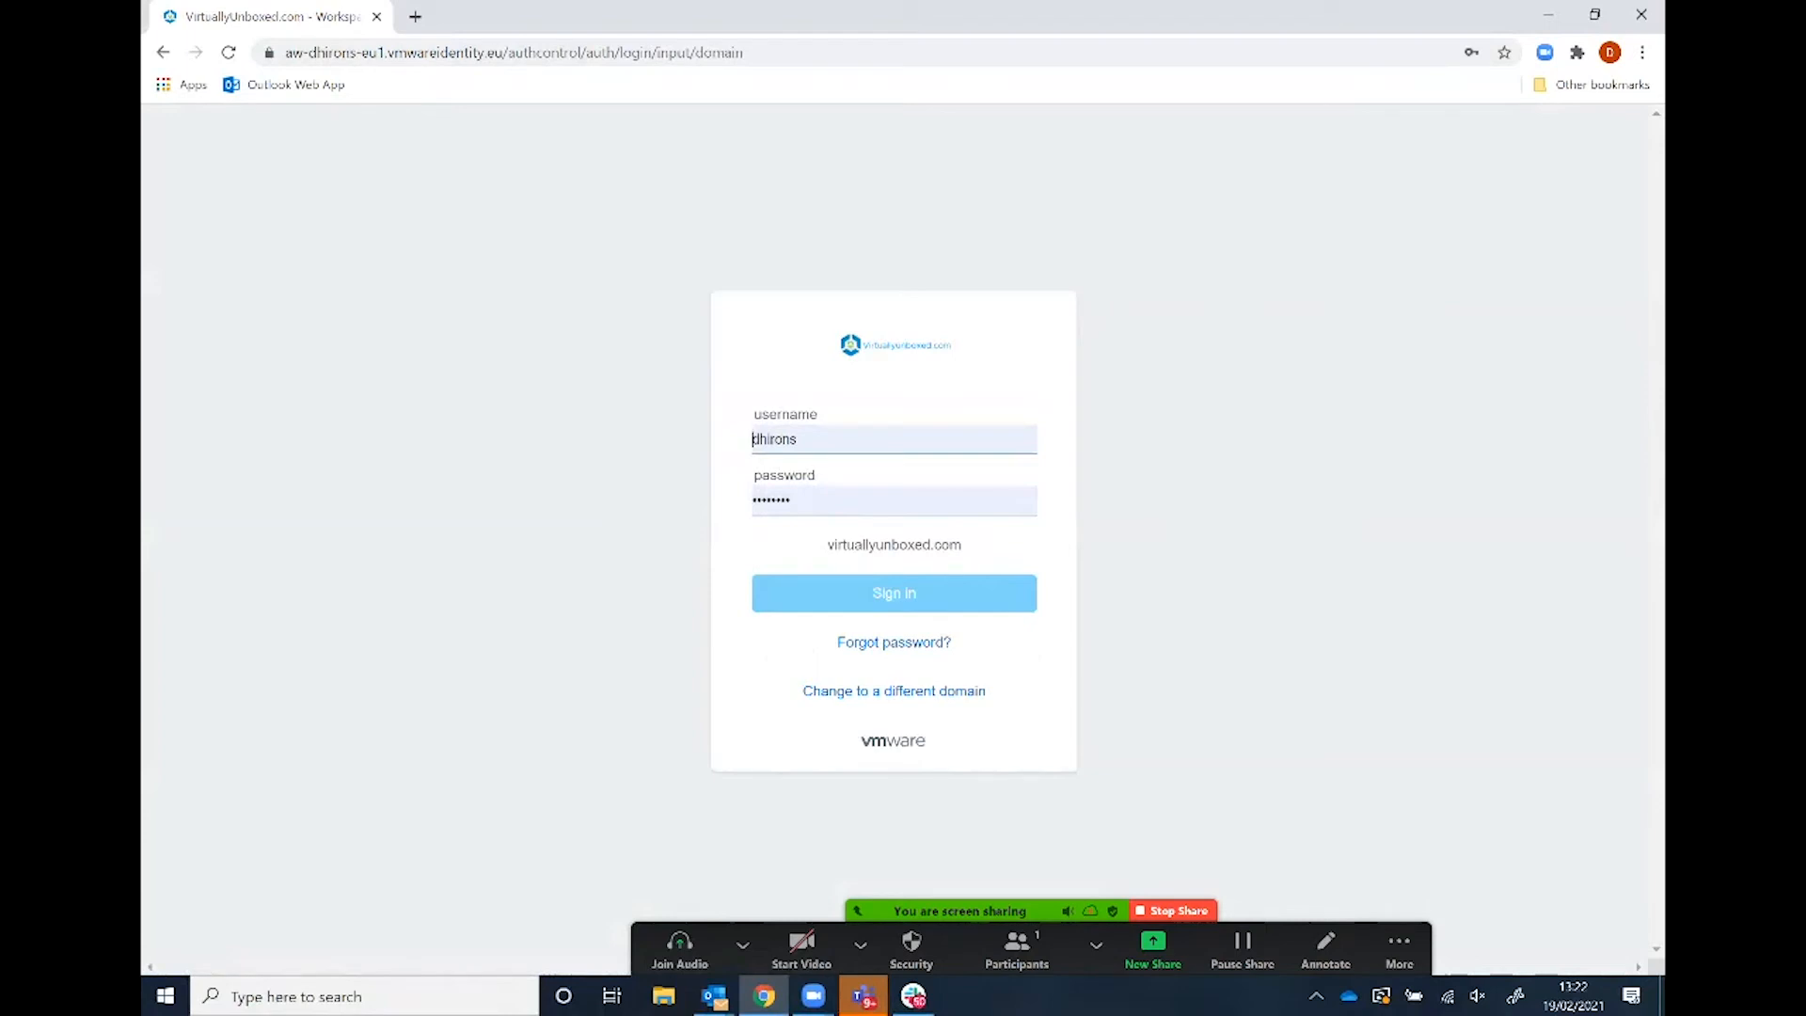
key(Return)
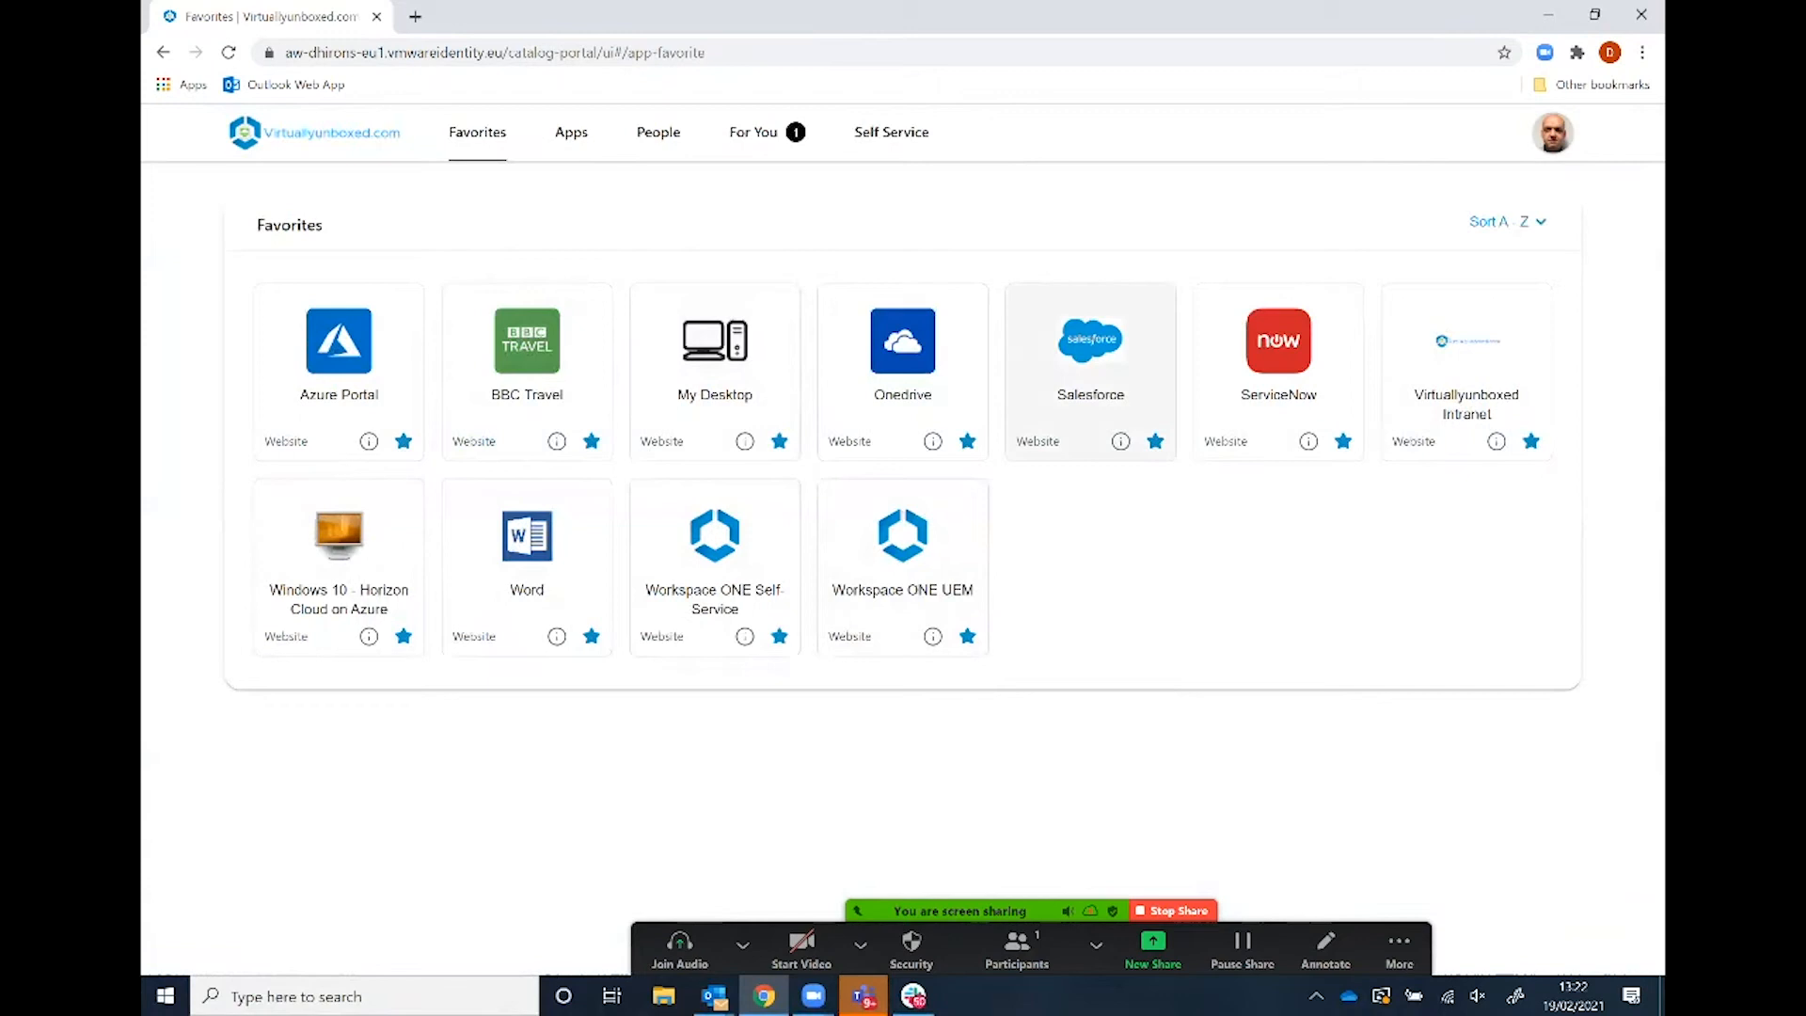
click(1090, 357)
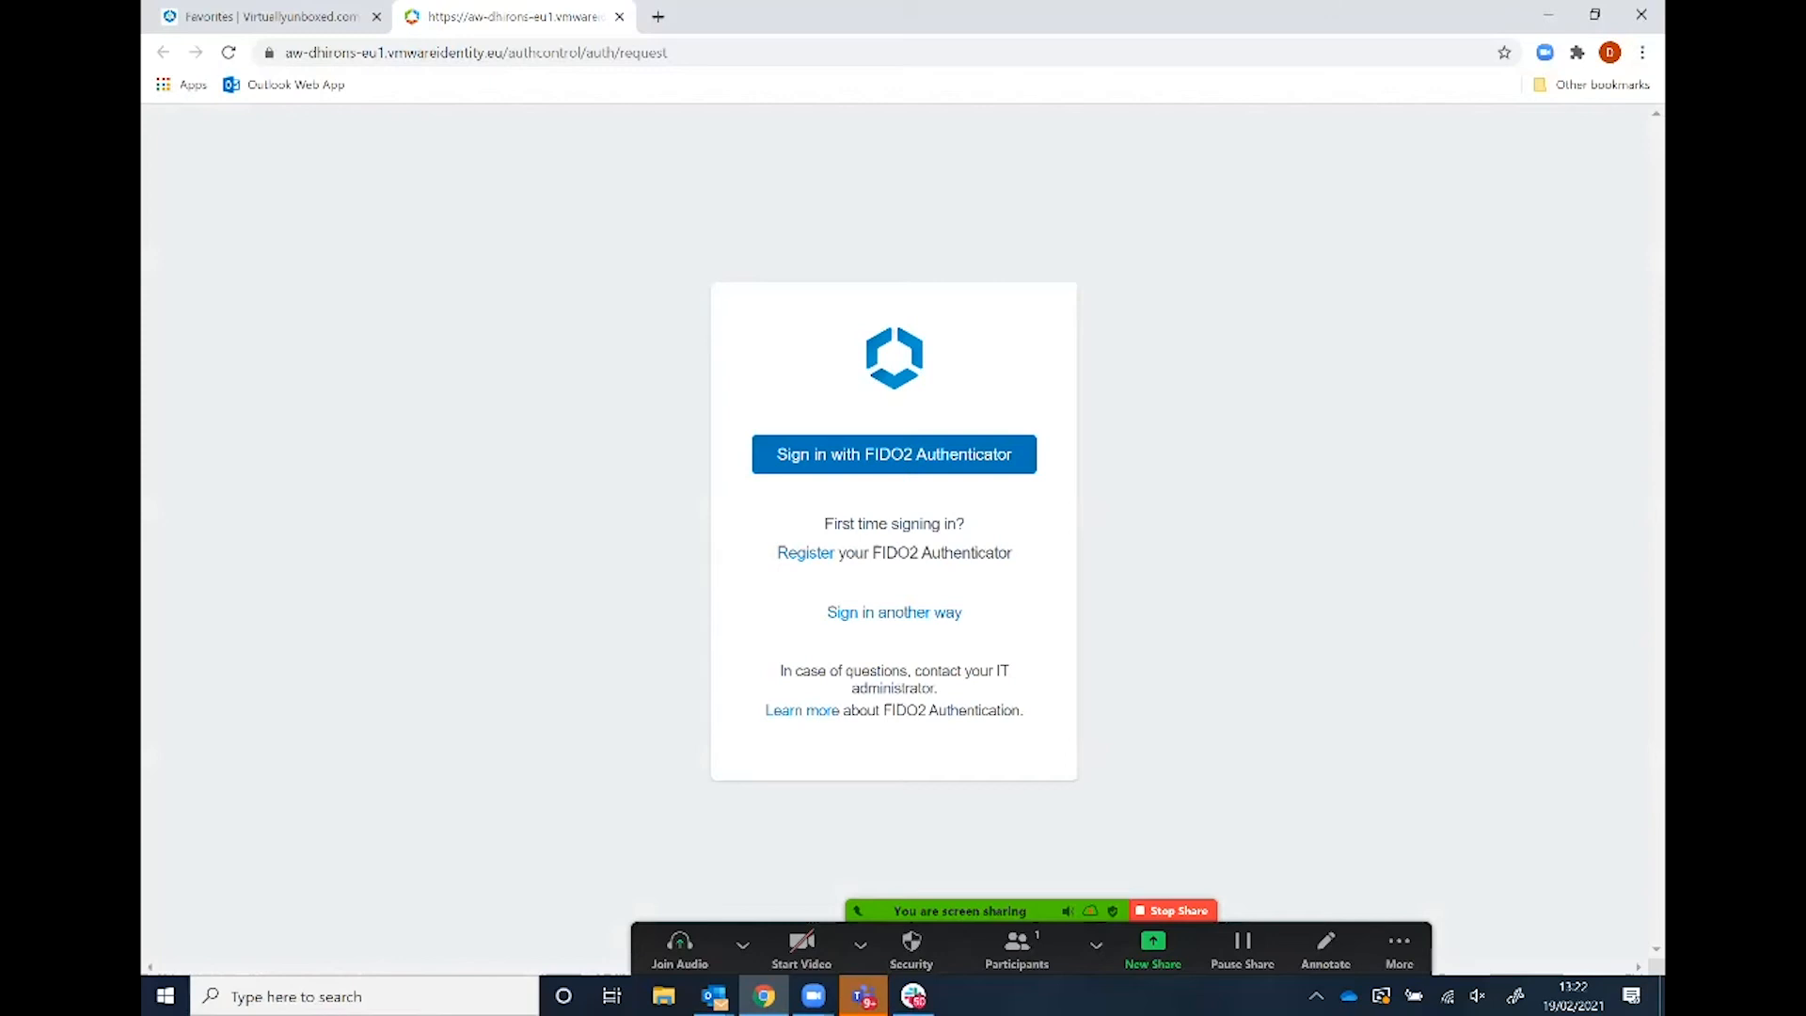
Sign in to Salesforce Setup with the FIDO2 security key and its PIN, then close the Salesforce tab
click(894, 454)
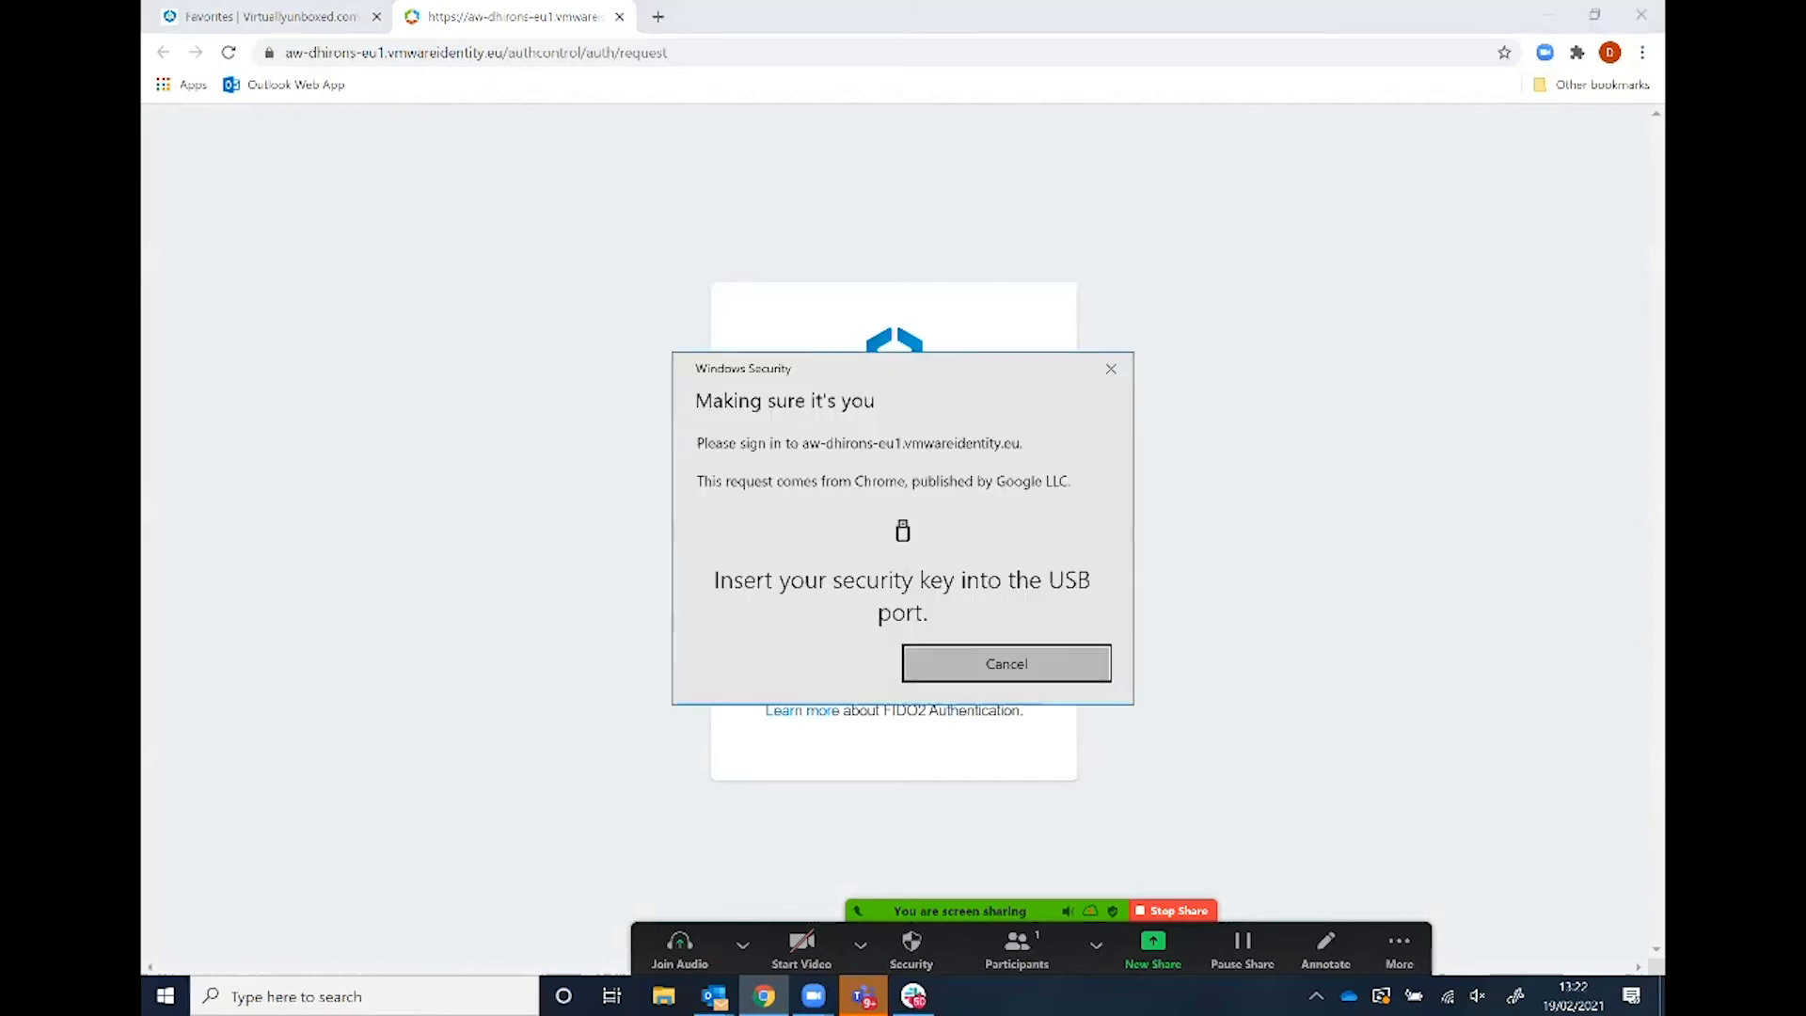
text(****)
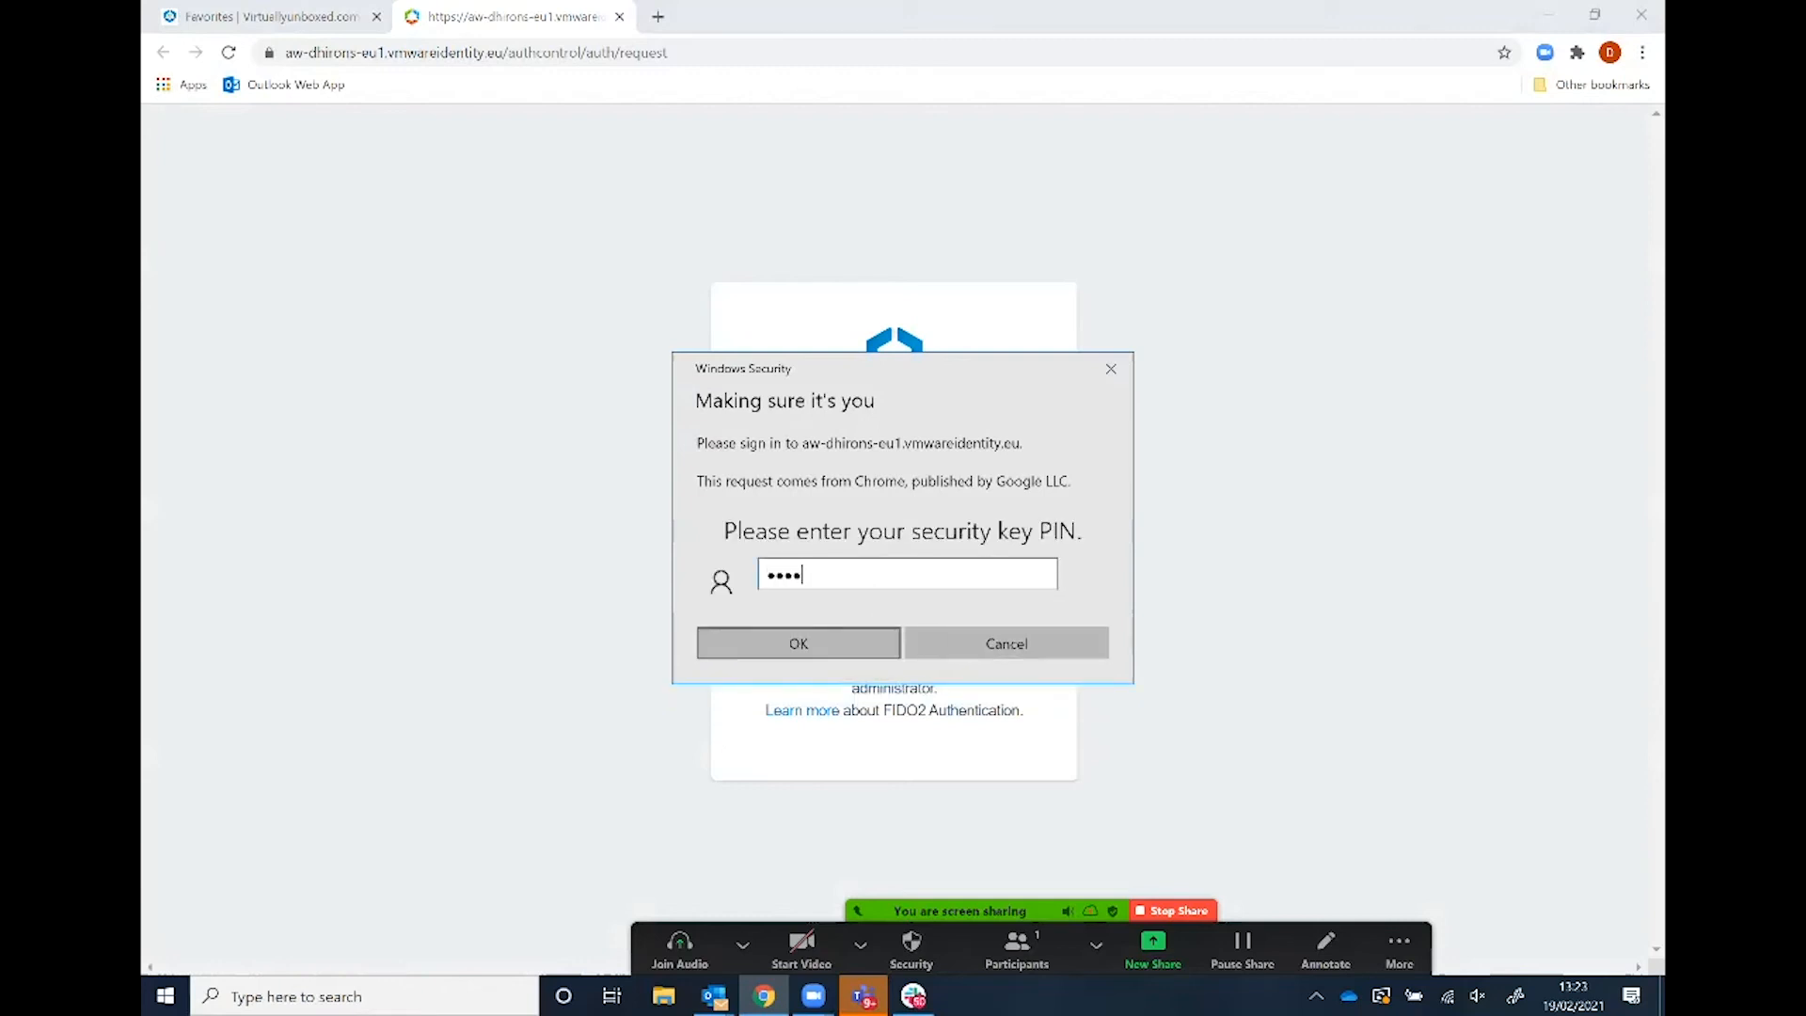
key(Return)
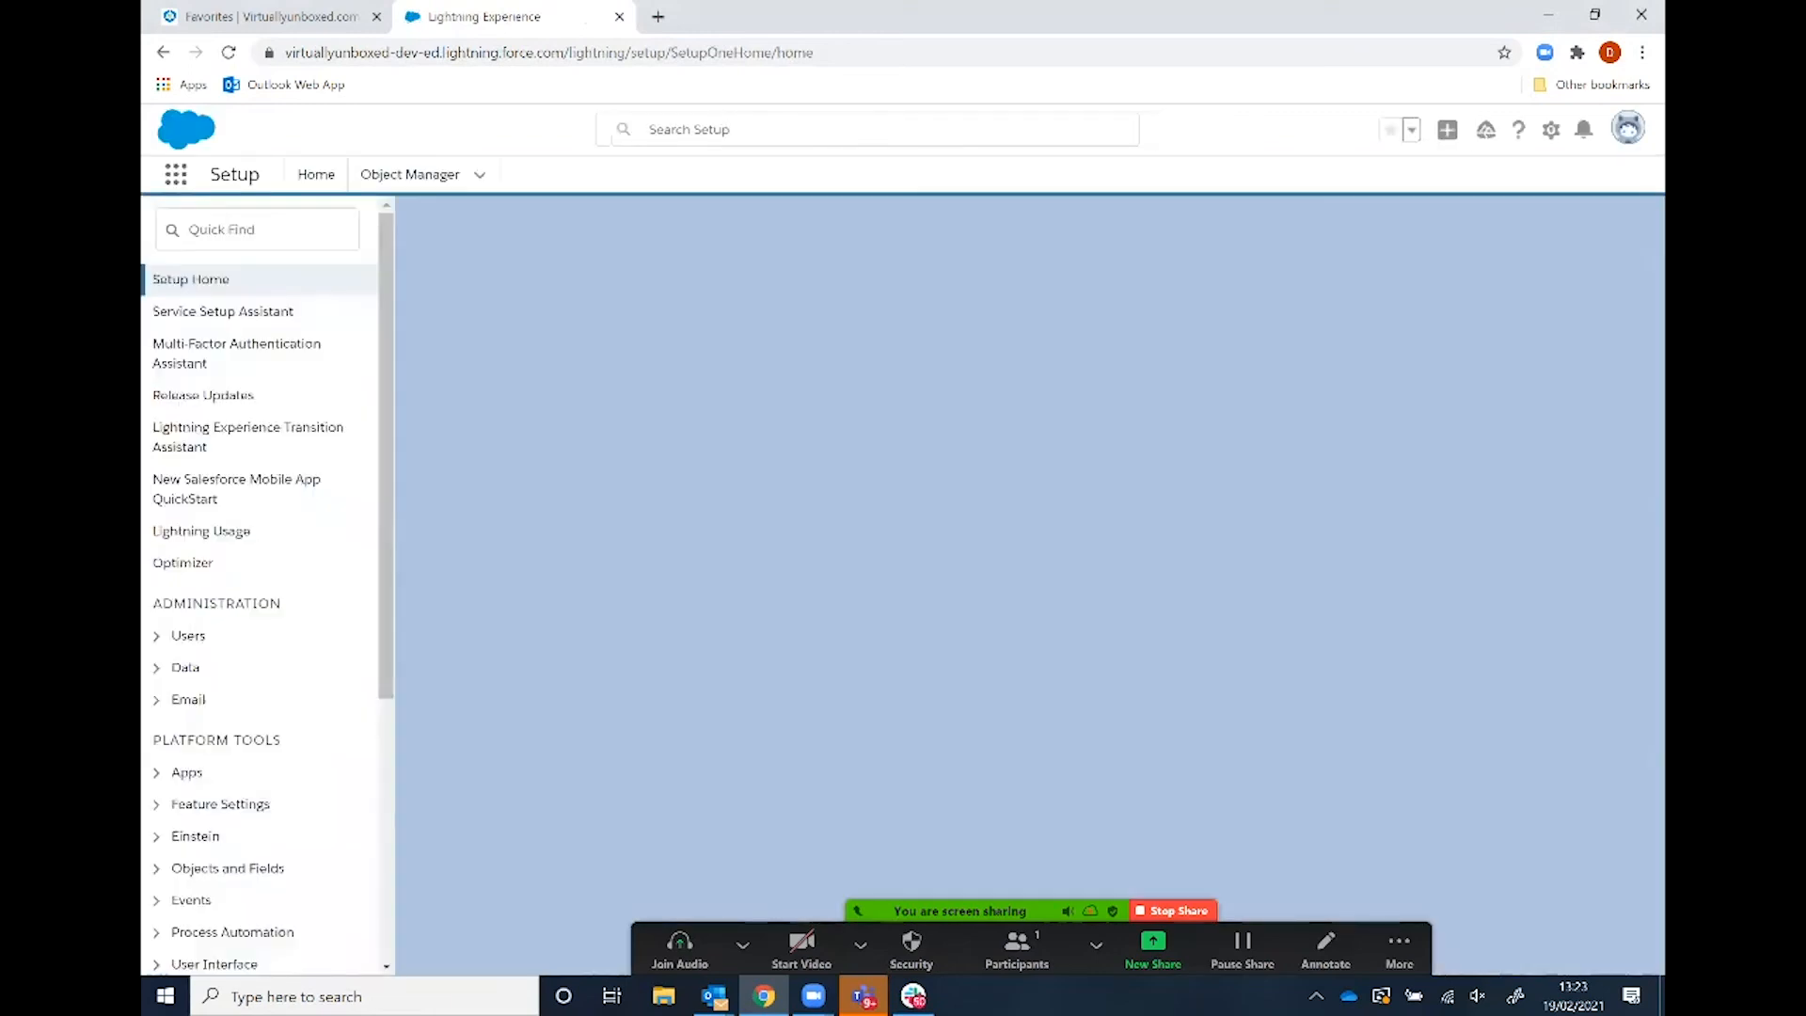
click(619, 16)
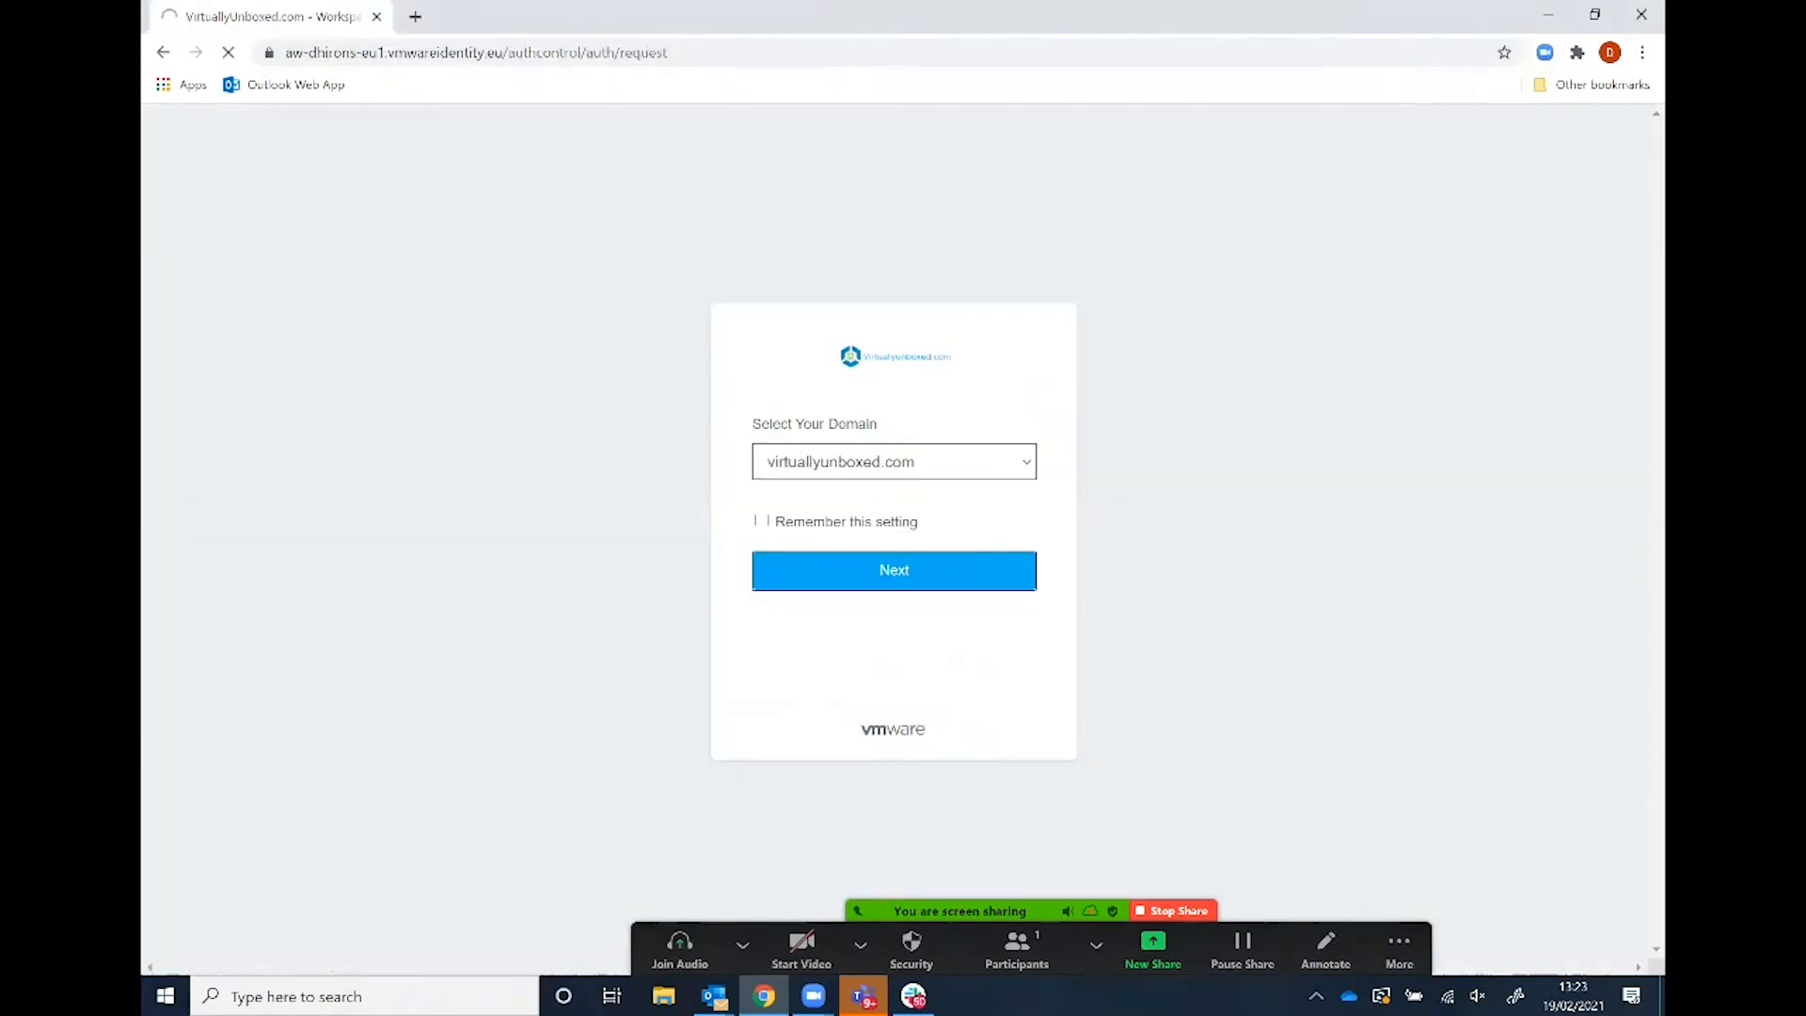
Sign in, launch Salesforce, and register Windows Hello as a FIDO2 authenticator named 'WindowsHello'
click(894, 593)
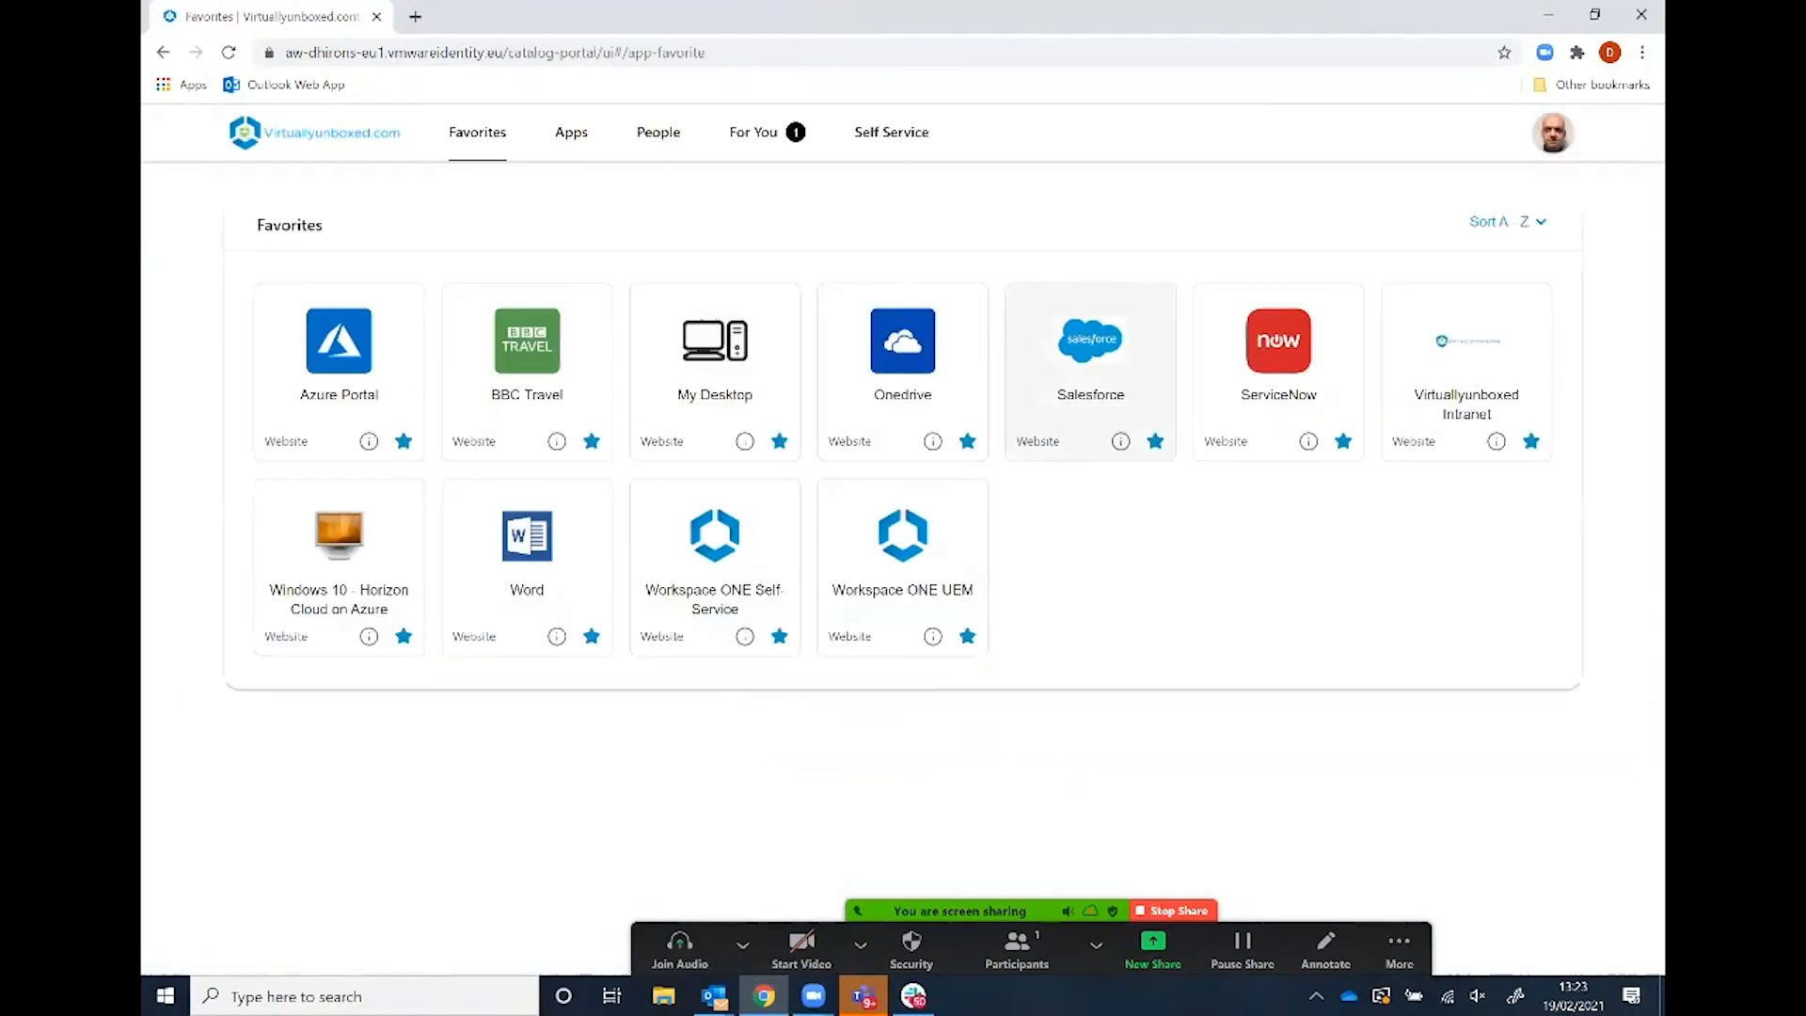
click(1090, 358)
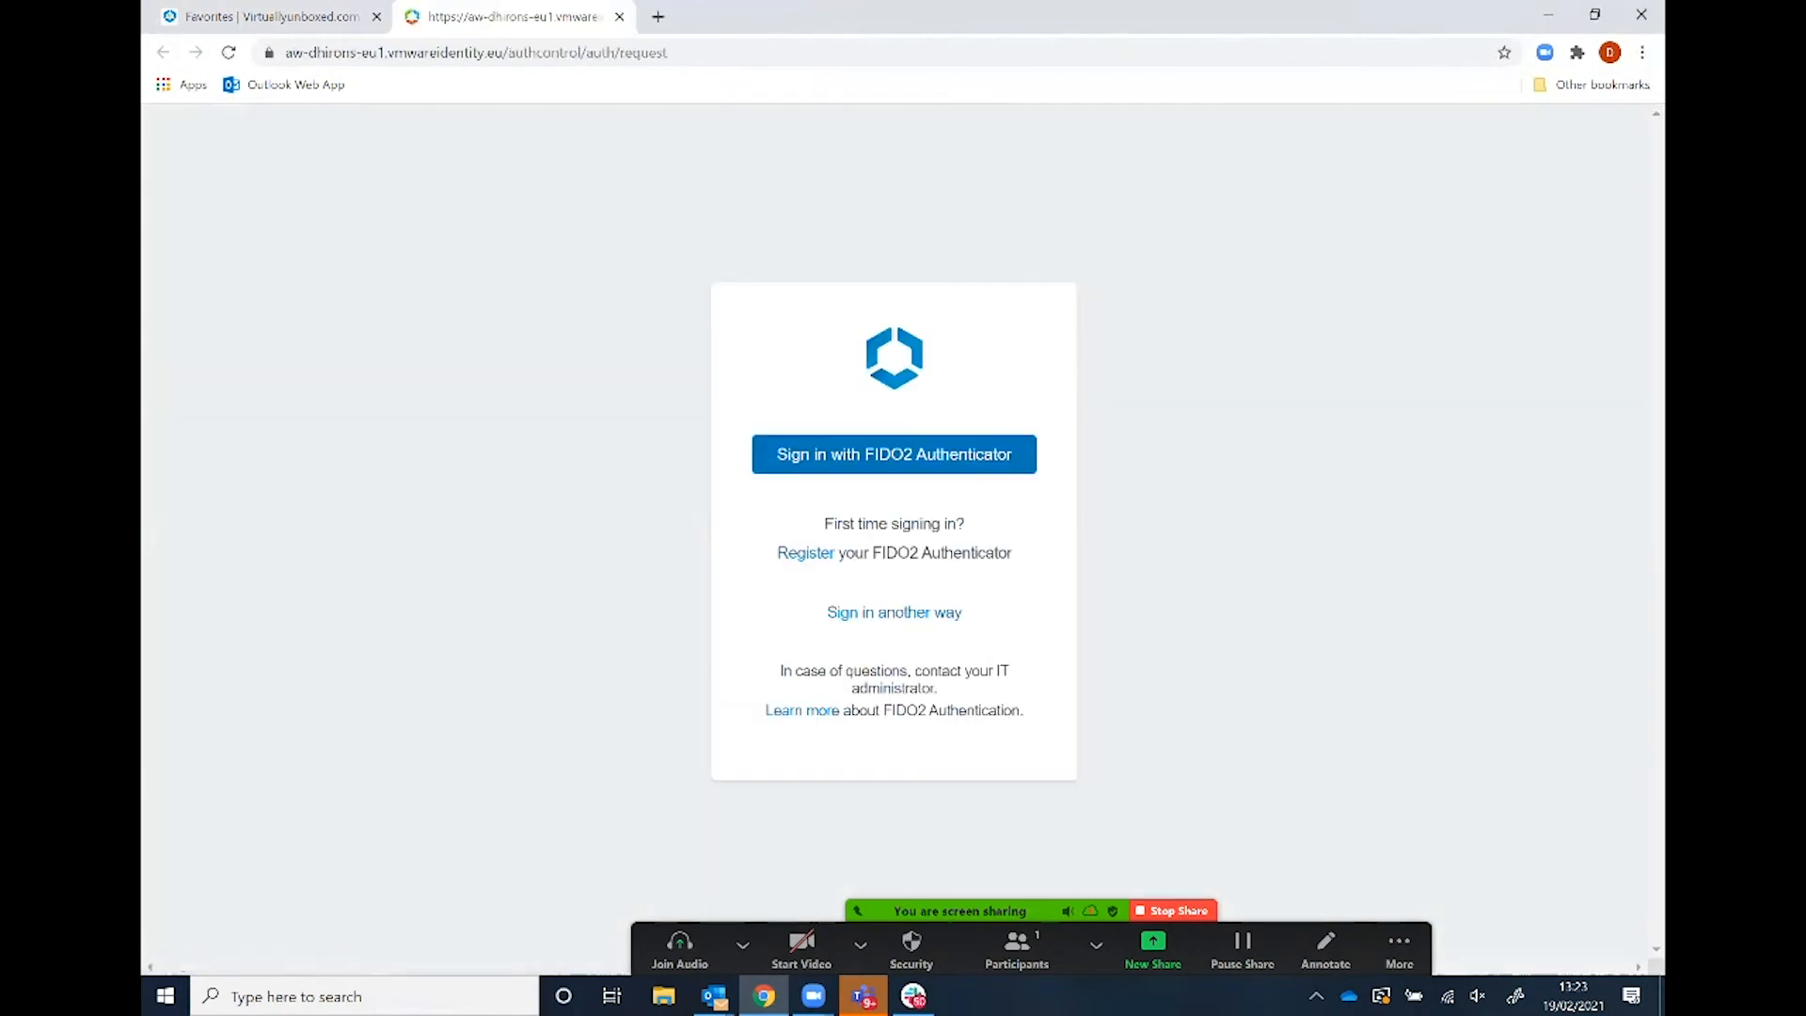
click(806, 553)
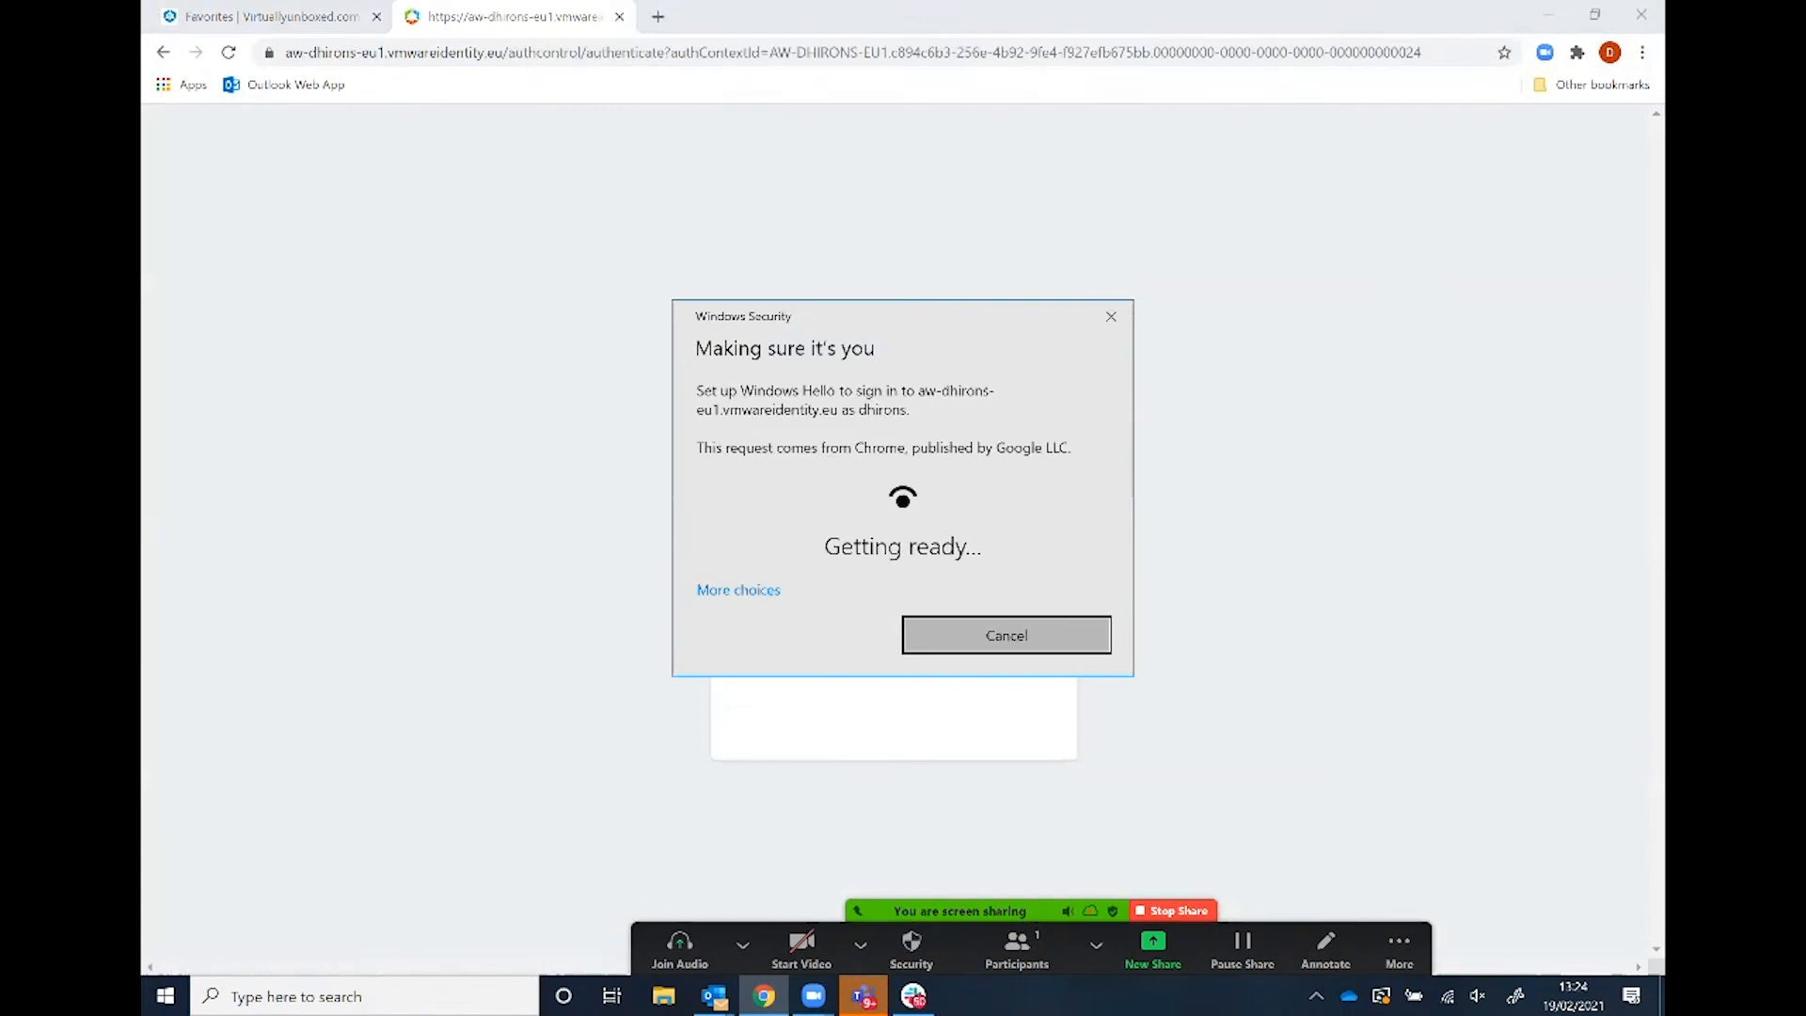
click(798, 668)
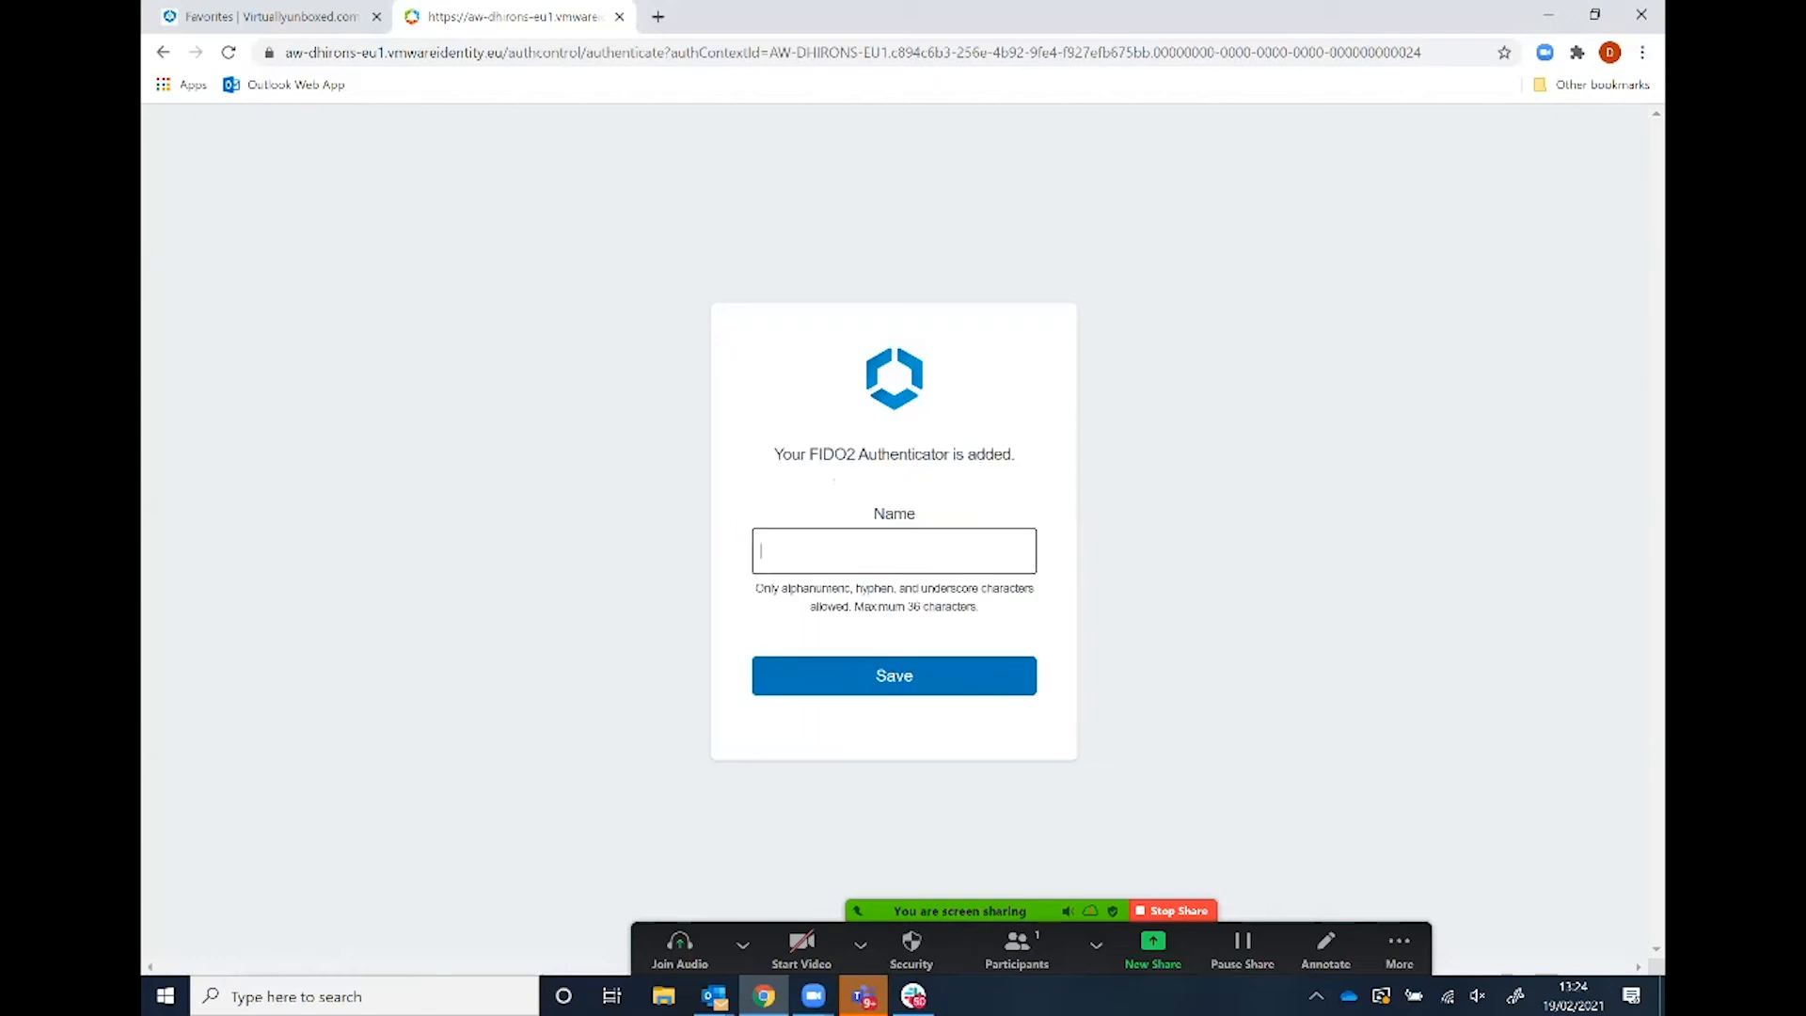
text(WindowsHello)
key(Return)
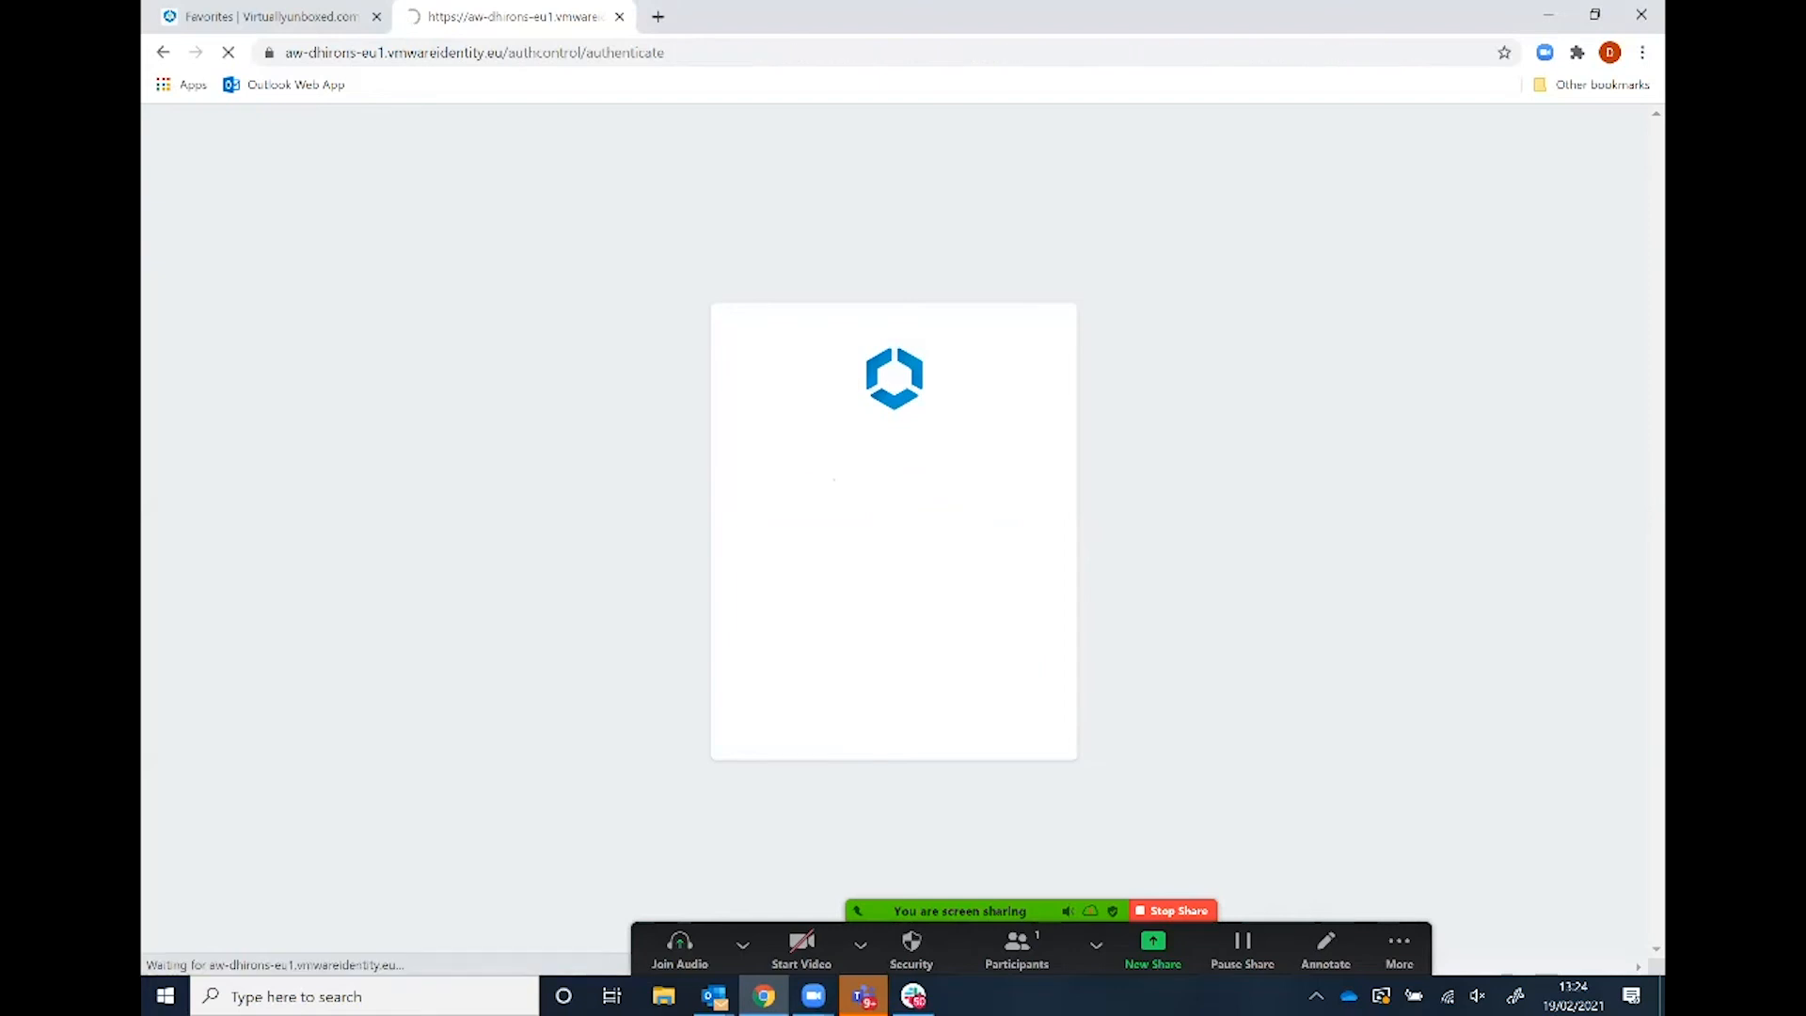
Sign in to Salesforce with the FIDO2 authenticator, confirming the Windows Hello face verification
click(894, 454)
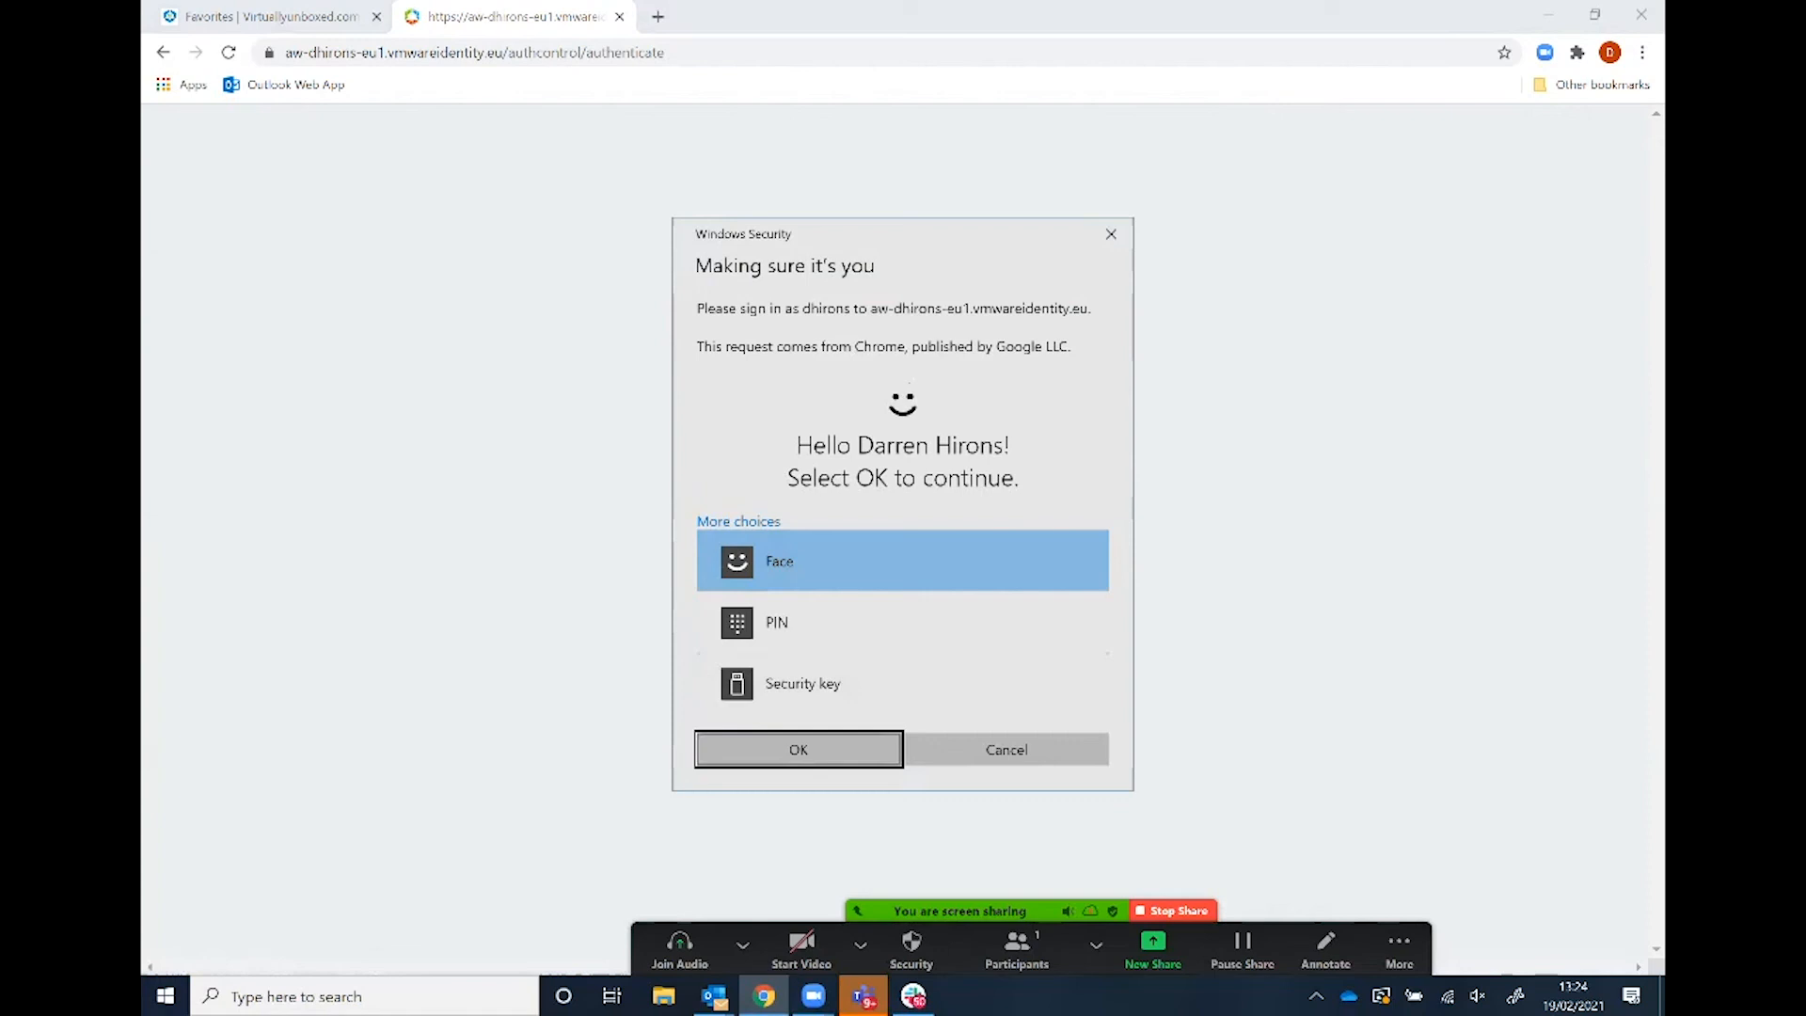
key(Return)
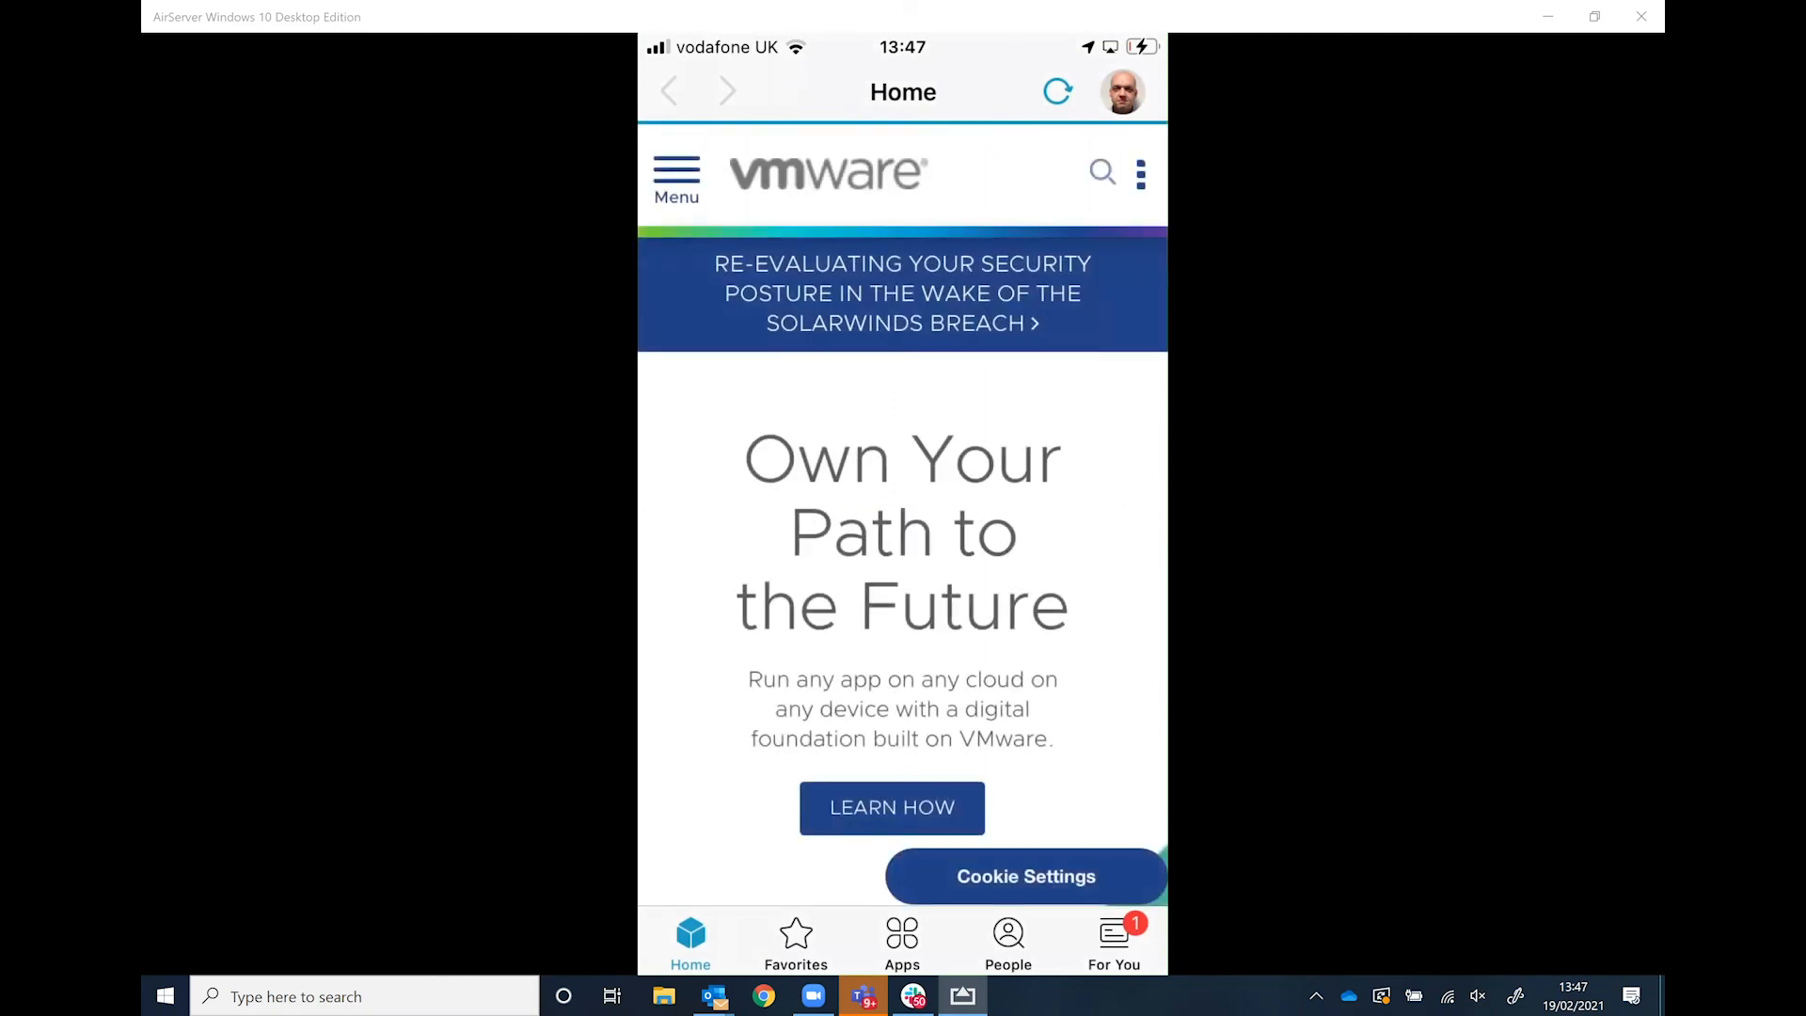
Launch Salesforce from the Hub Favorites tab and start the FIDO2 security-key sign-in
click(796, 944)
scroll(903, 564, down, 3)
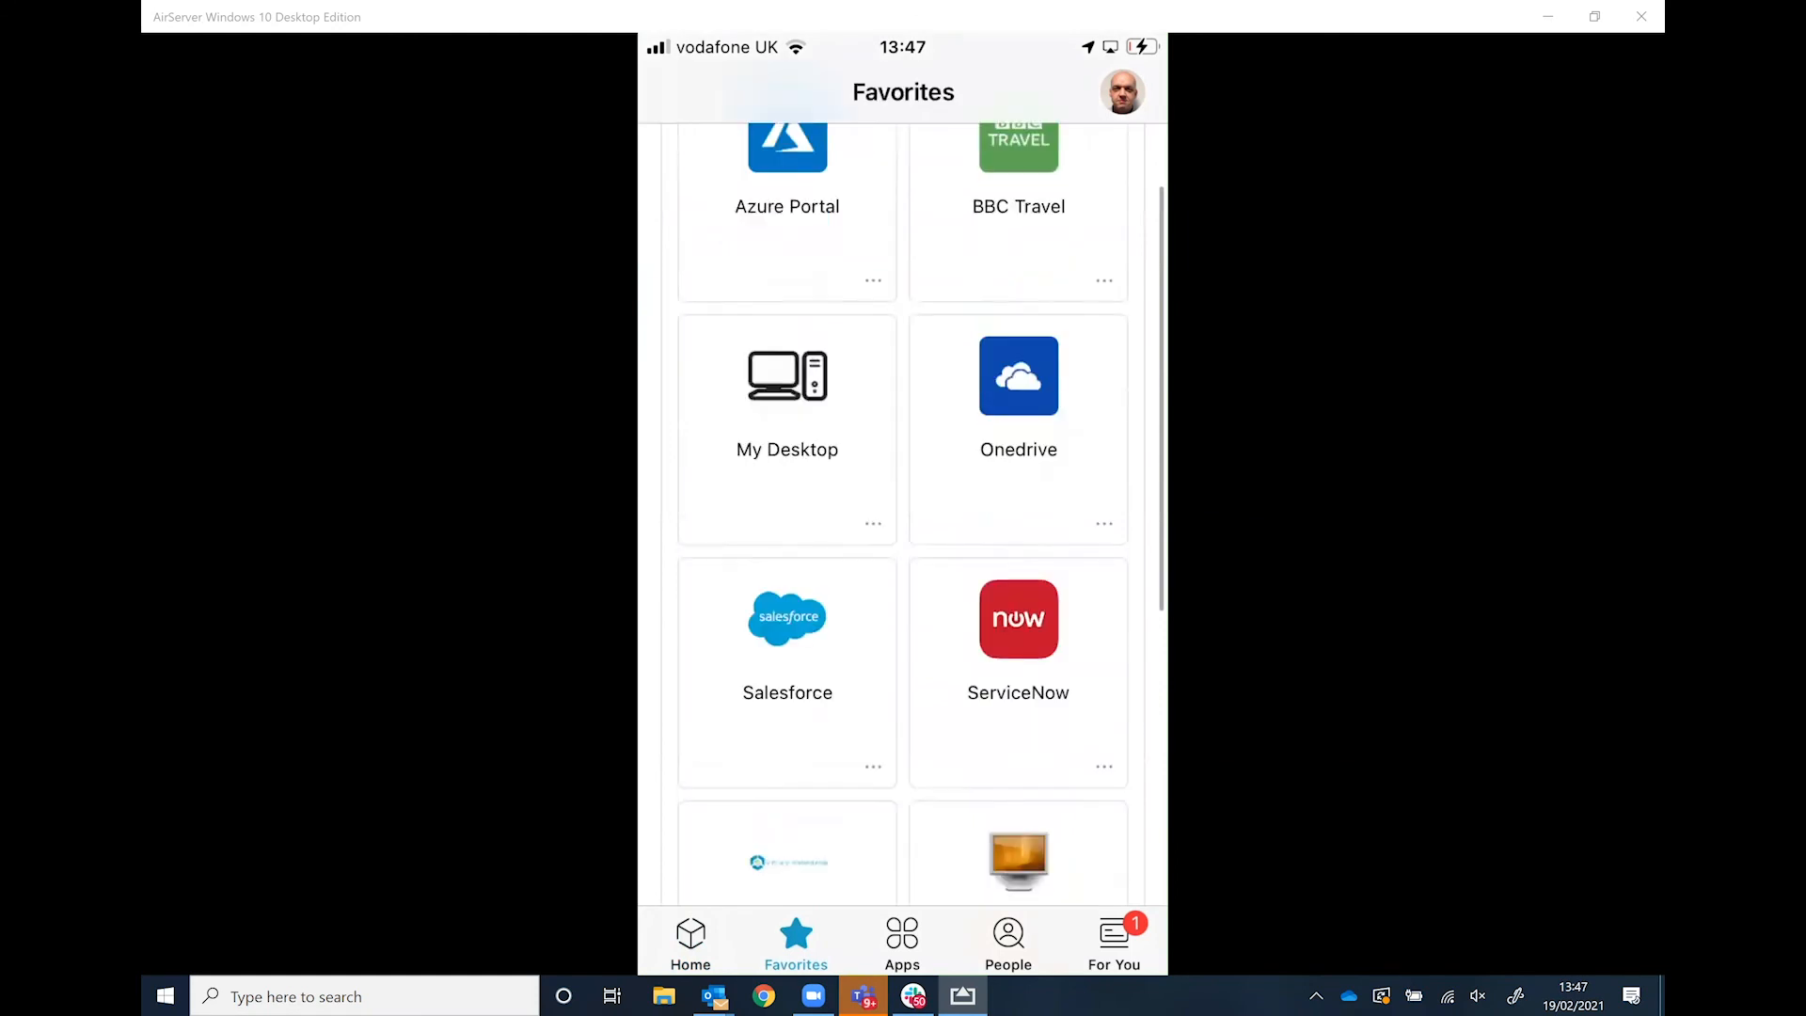
click(787, 583)
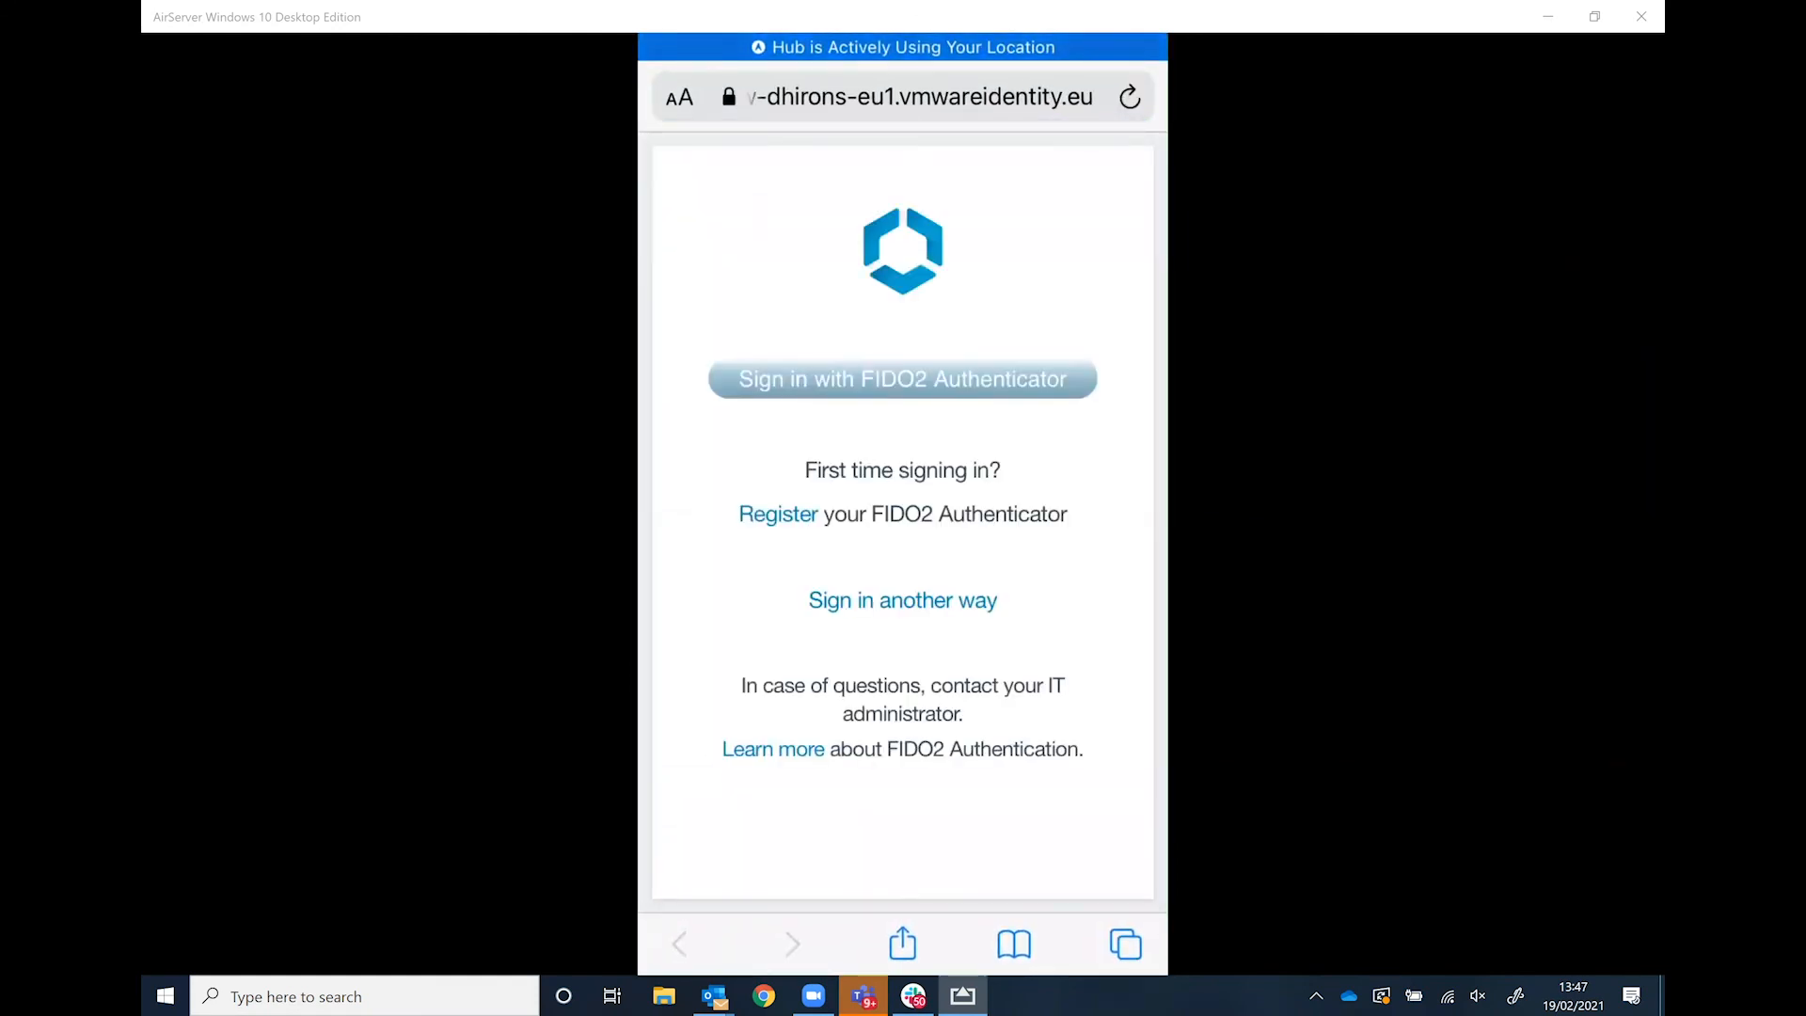
click(903, 378)
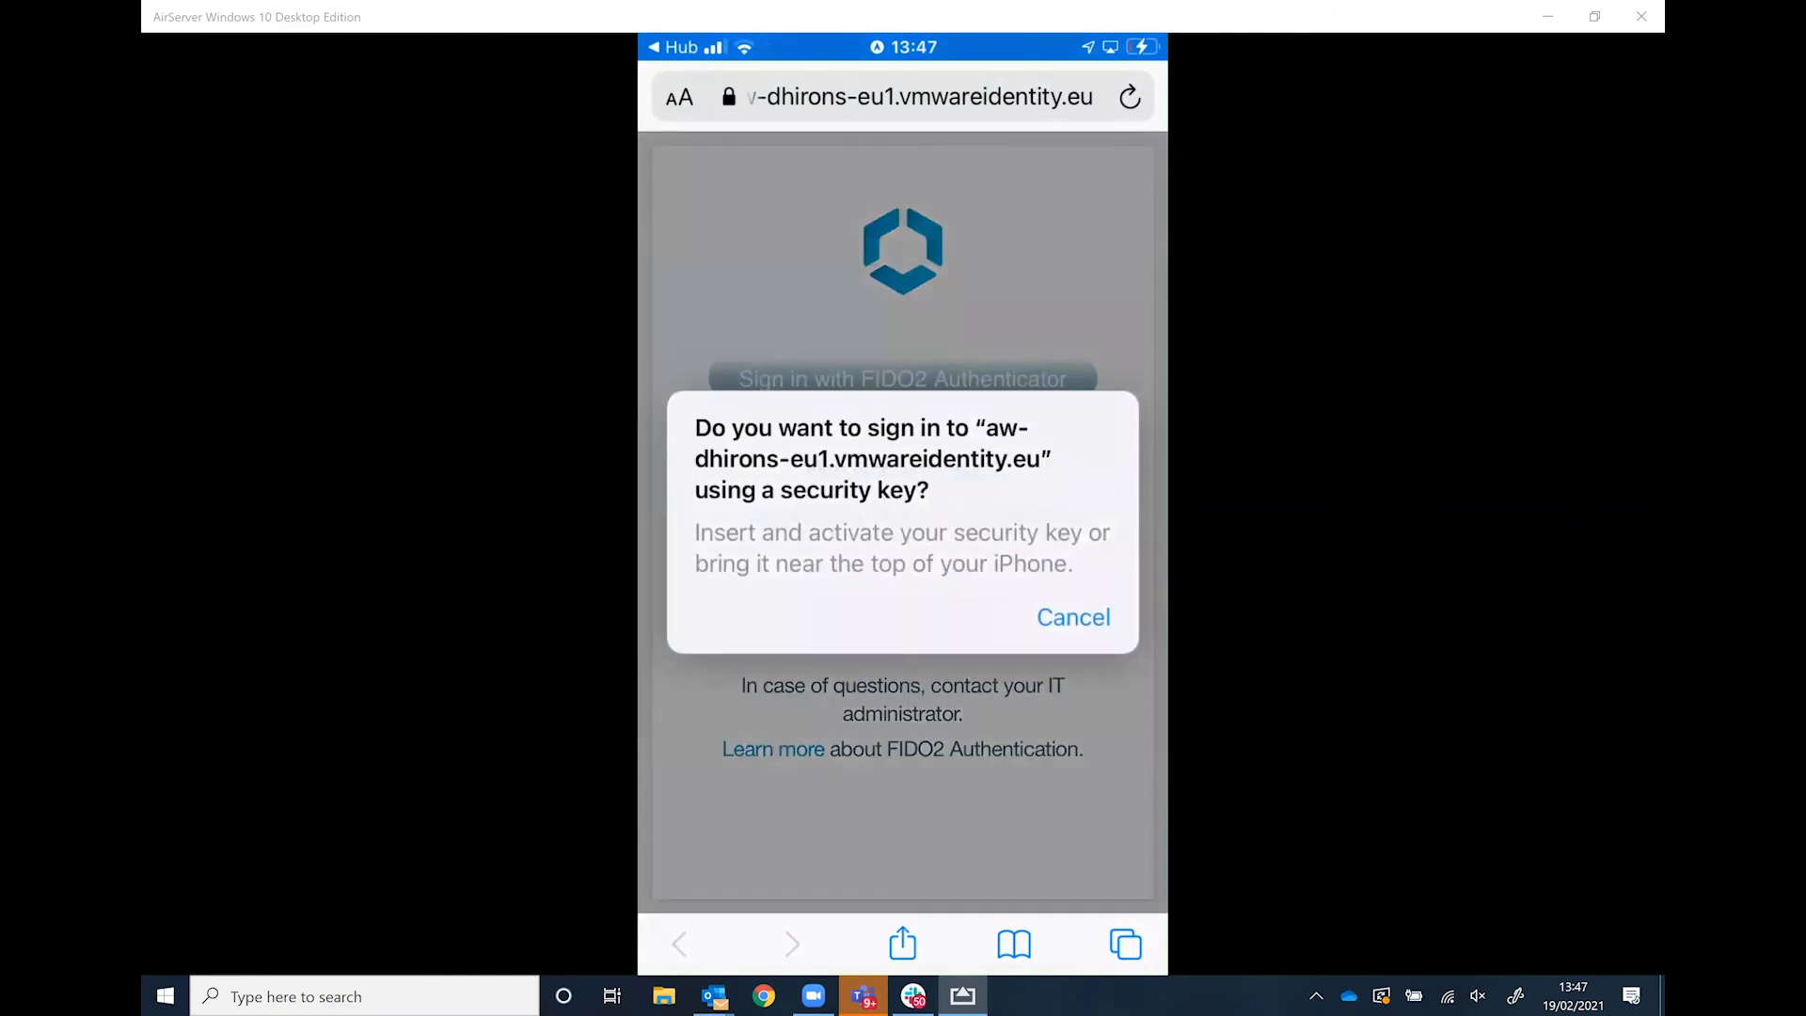